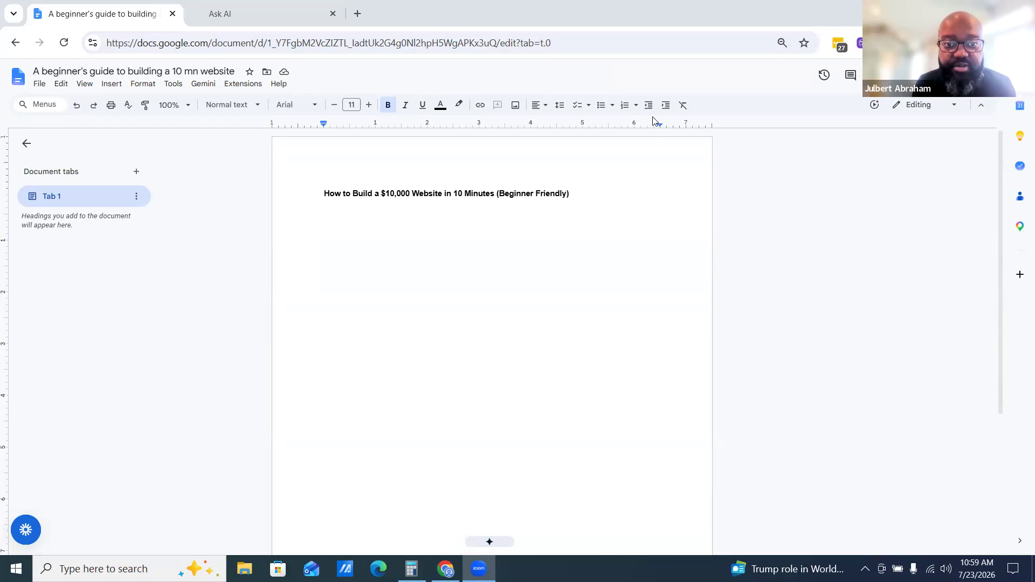
Add a new line below the title and start a dash-bulleted list there
left_click(619, 244)
left_click(616, 213)
double_click(615, 210)
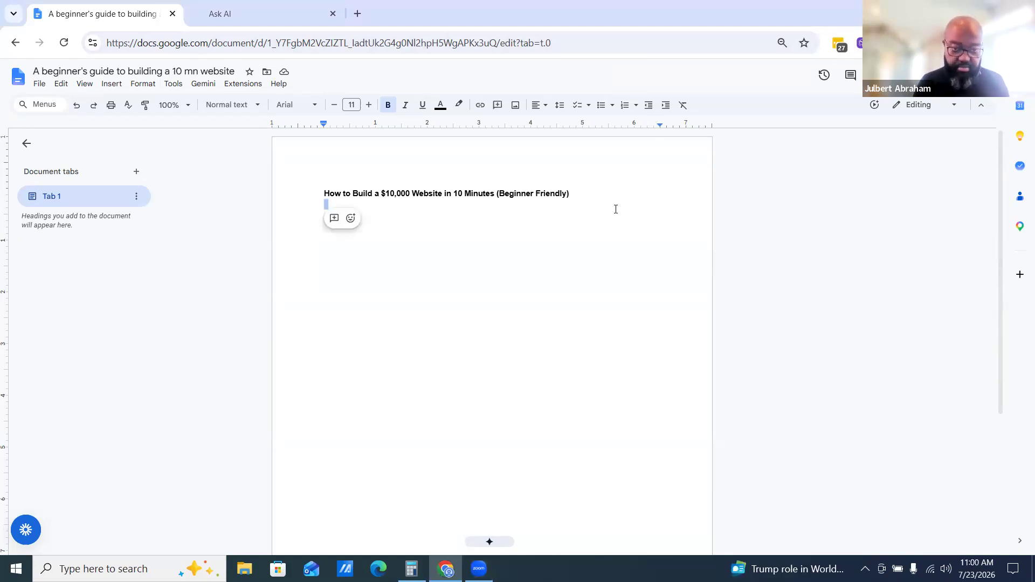
key("ctrl+plus")
key("ctrl+plus")
key("ctrl+plus")
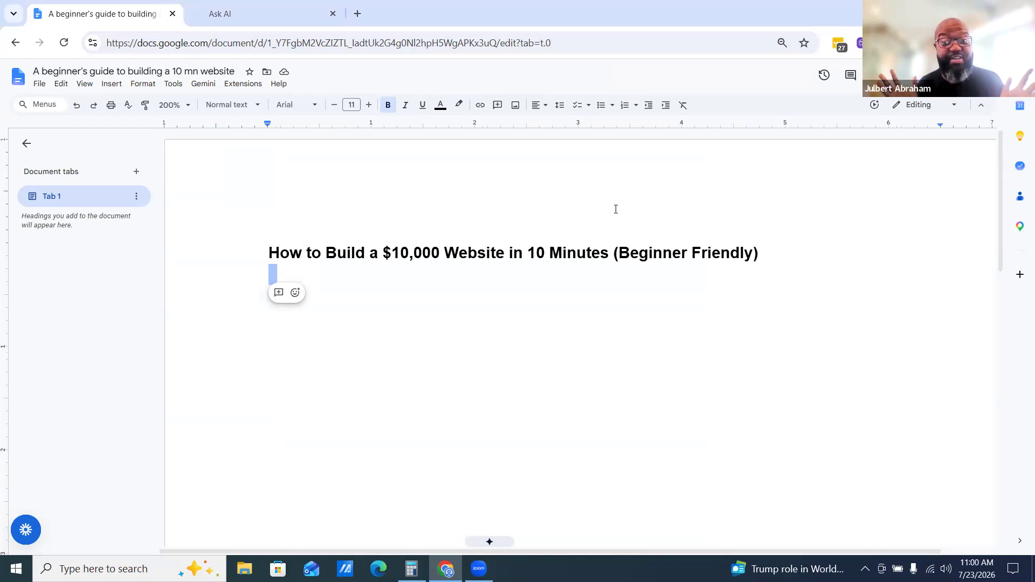
key("ctrl+minus")
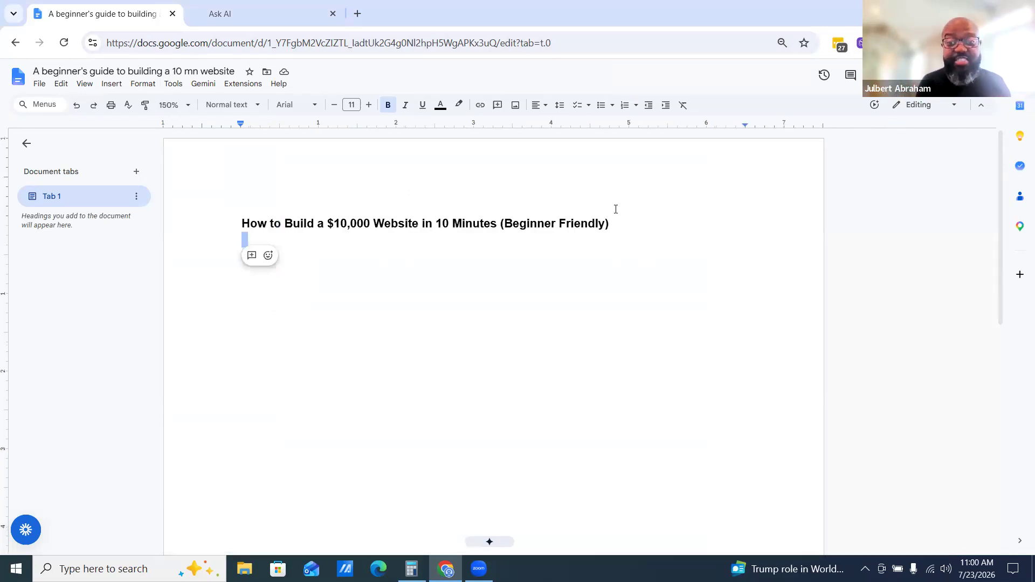
left_click(507, 253)
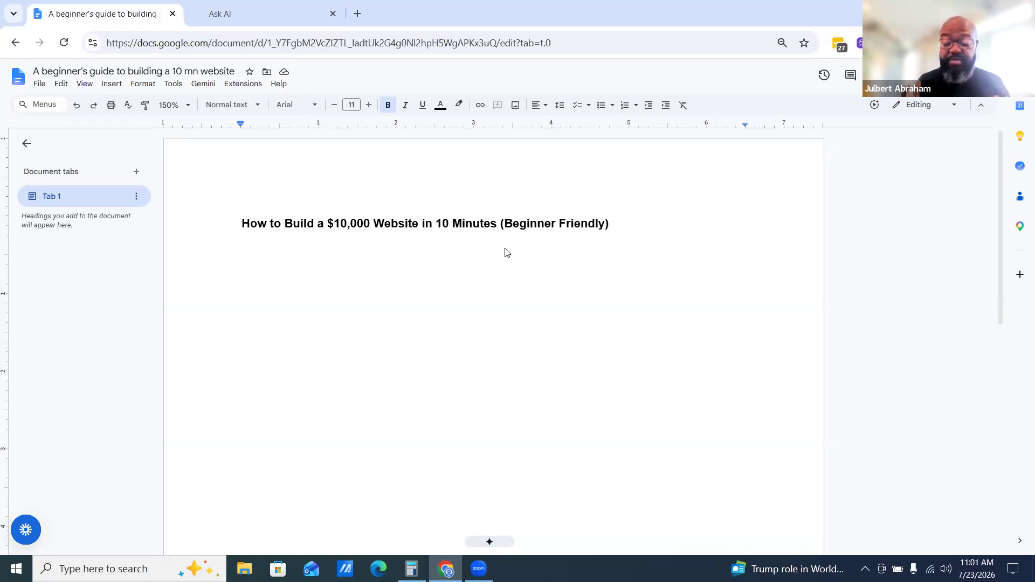
key("Return")
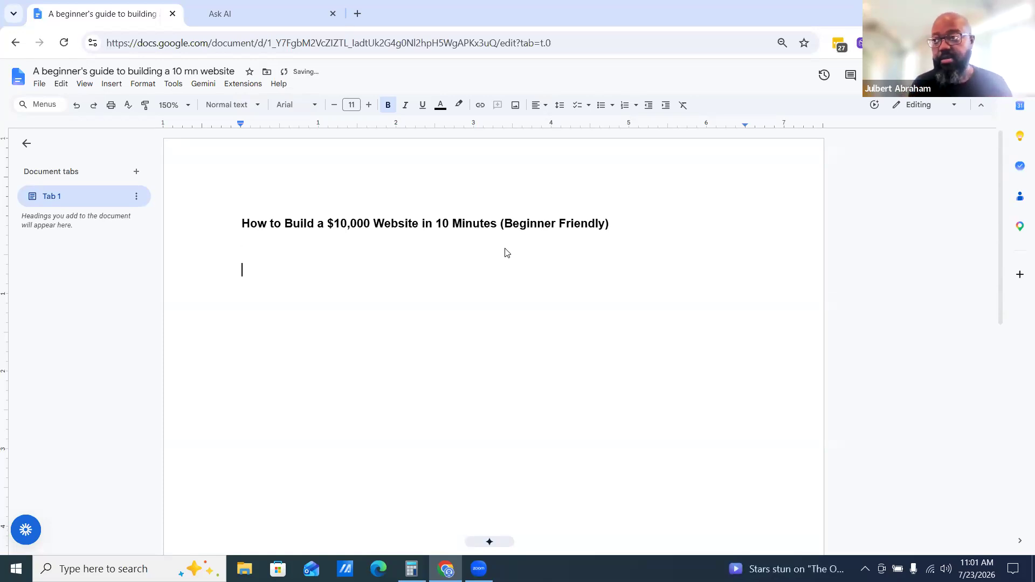
type("-")
key("BackSpace")
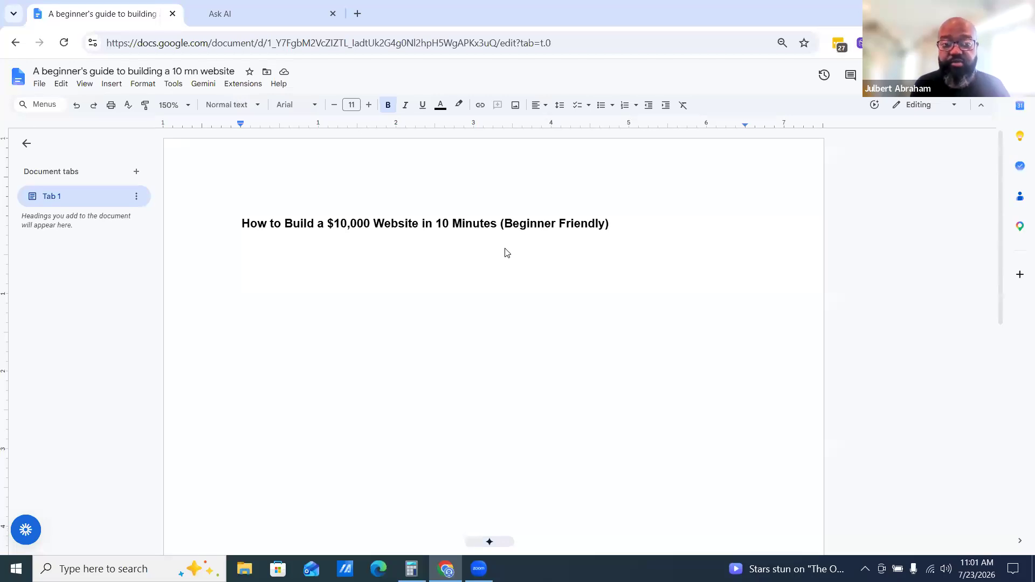
type("- ")
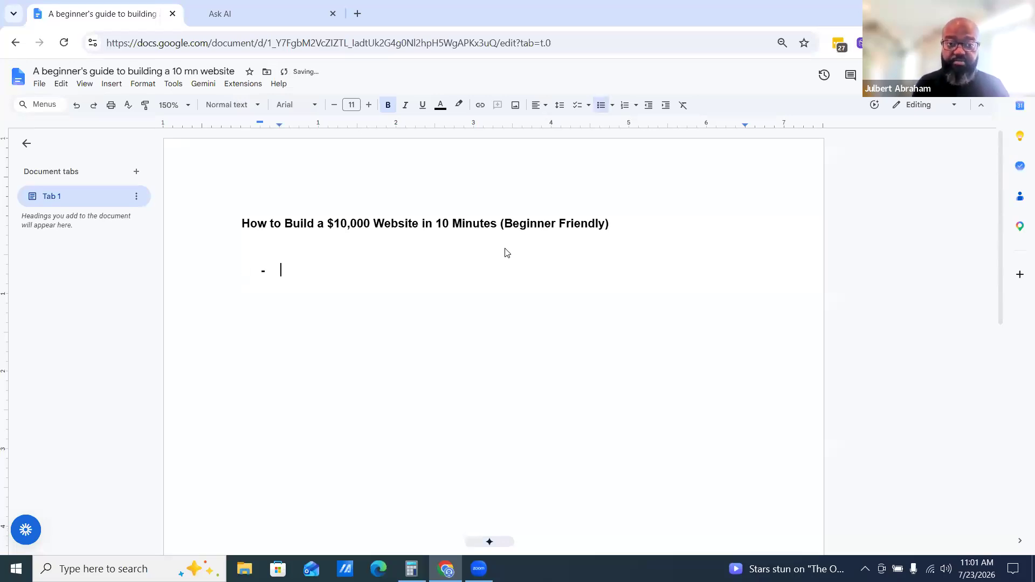
type("build")
Write the first bullet: "building a website for a private school"
key("Tab")
type("for a school")
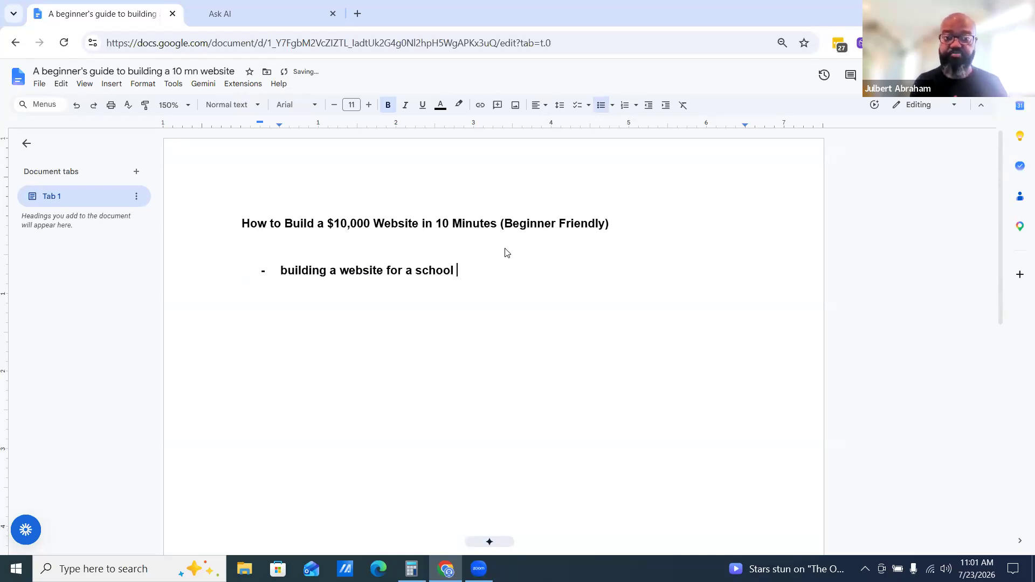
key("BackSpace")
key("BackSpace")
key("BackSpace")
key("BackSpace")
key("BackSpace")
Add a second bullet reading "We want the site to be premium"
key("BackSpace")
key("BackSpace")
type("priva")
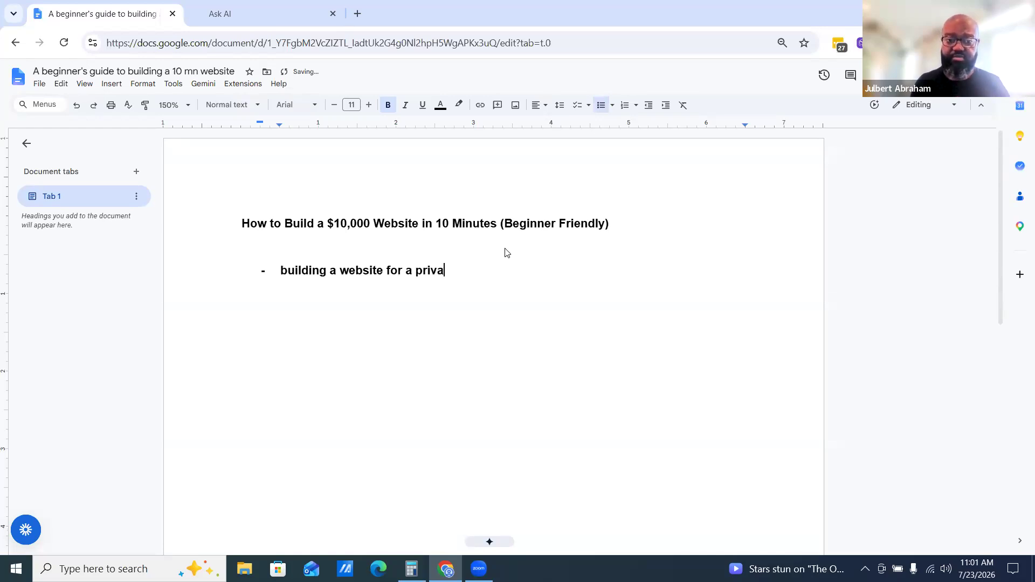
type("te school")
key("Return")
type("We")
key("BackSpace")
key("BackSpace")
type("We want th")
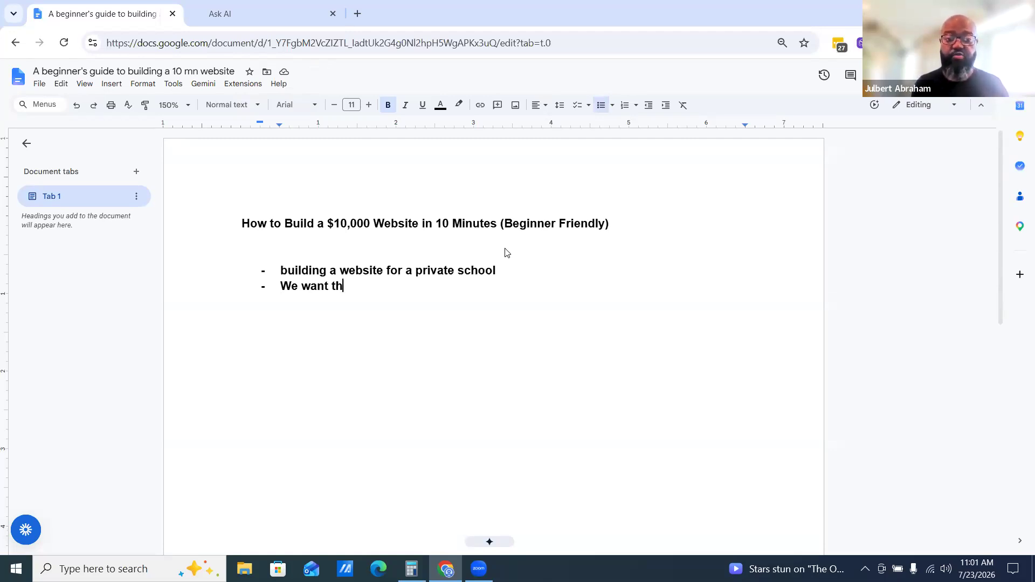
type("e site to be premium")
Add a third bullet: "We want to have a way to enroll student in this private school"
key("Return")
type("We want to have a")
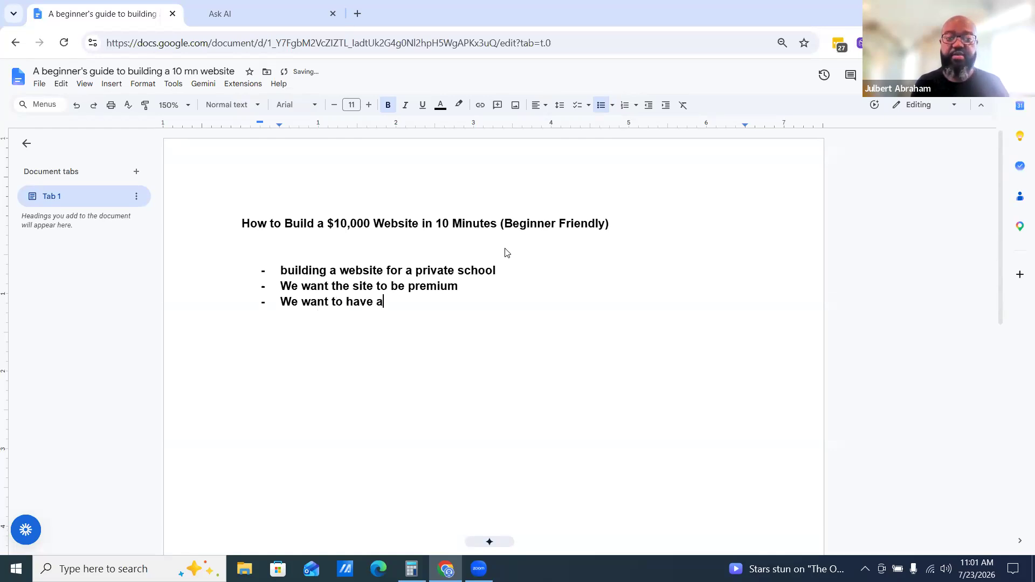
type(" way to enr")
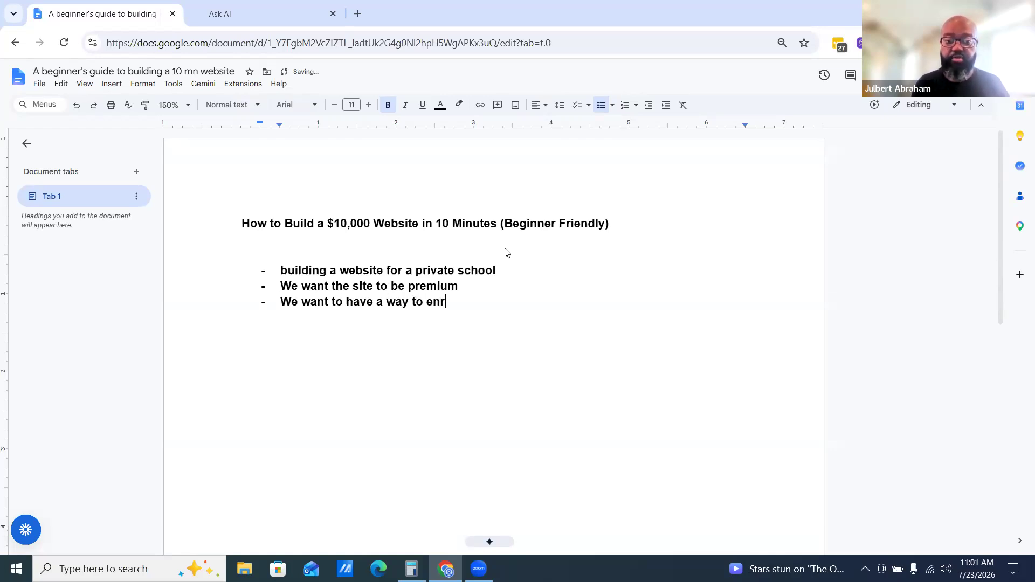
type("oll st")
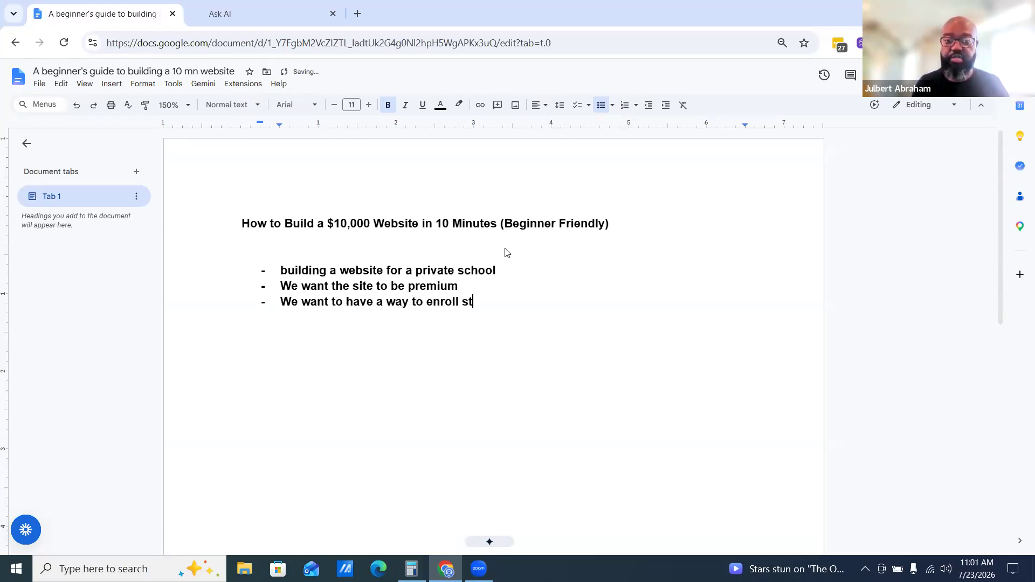
type("udent in this private school")
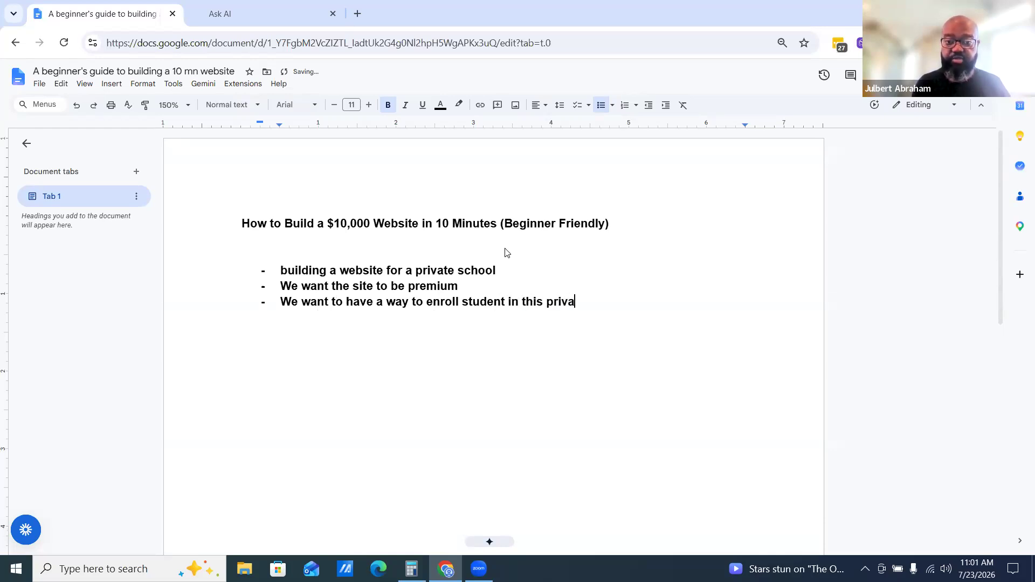
Add a fourth bullet: "We want to have an application process"
key("Return")
type("we want to have a")
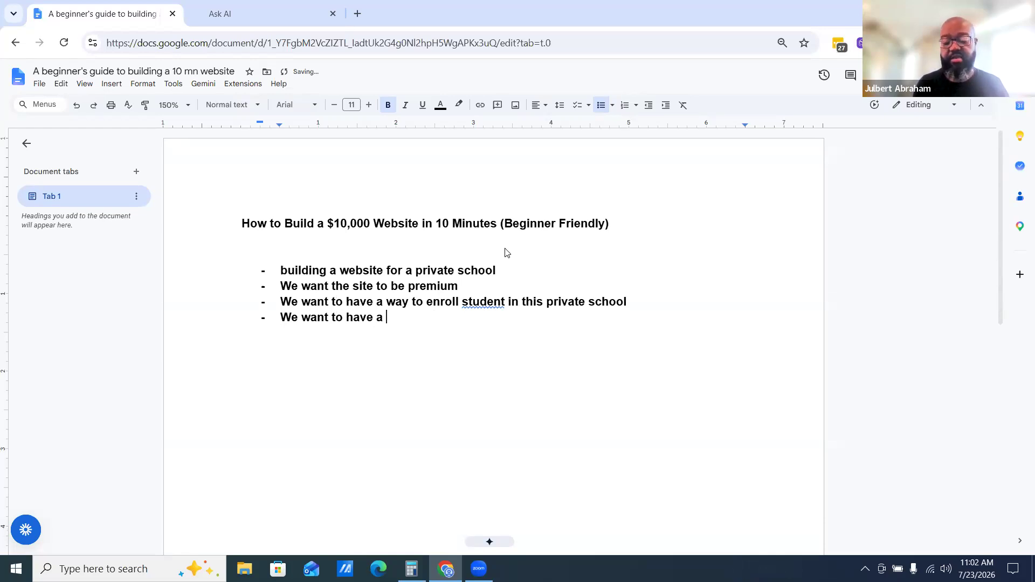
key("BackSpace")
type("n p")
key("BackSpace")
type("ap")
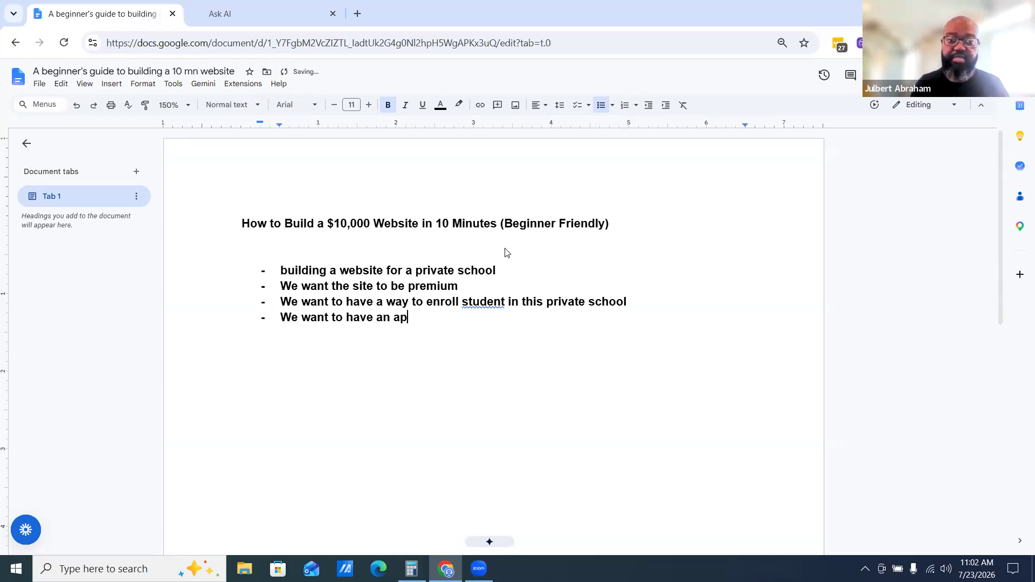
type("plication process")
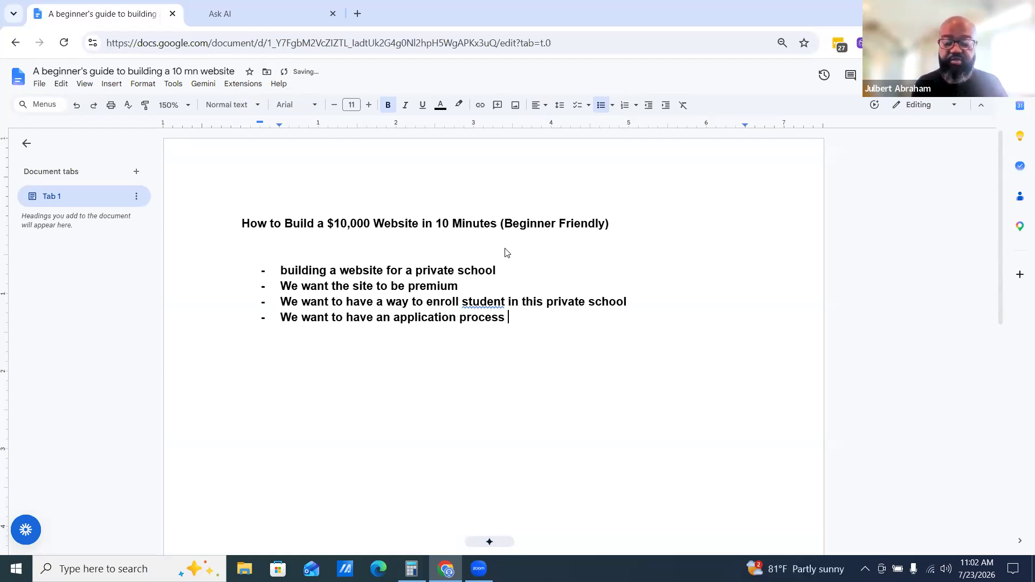
Add a bullet about backend automation: students who apply get on the CRM system and into an automation workflow for follow up
key("Return")
type("We wa")
key("BackSpace")
type("e want this to")
key("BackSpace")
type("his t")
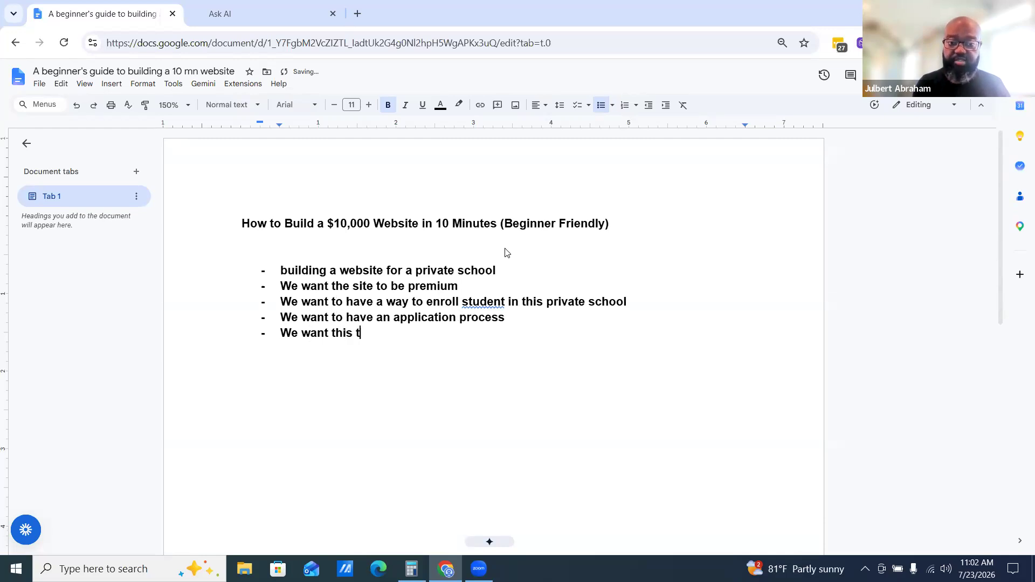
type("o have automat")
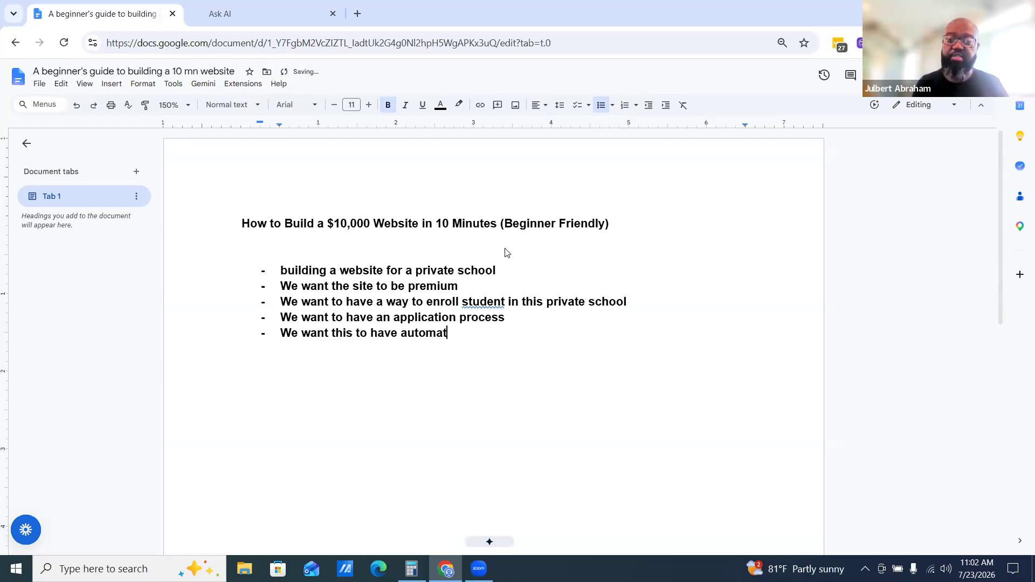
type("ion int he ba")
key("BackSpace")
key("BackSpace")
key("BackSpace")
key("BackSpace")
key("BackSpace")
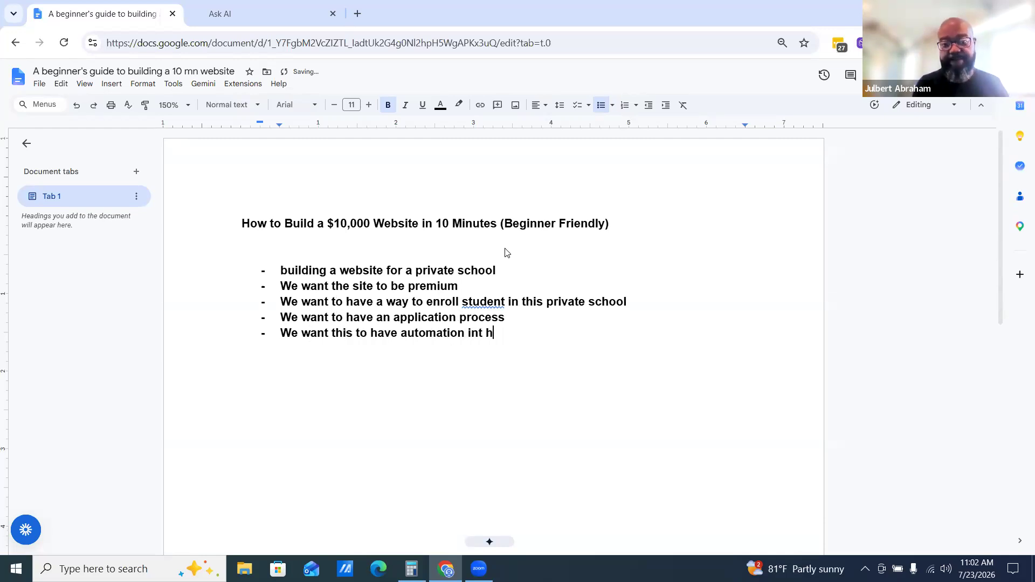
key("BackSpace")
key("BackSpace")
type("the back e")
key("BackSpace")
key("BackSpace")
type("end when a student apply they aa")
key("BackSpace")
type("ble to get on the CRM ")
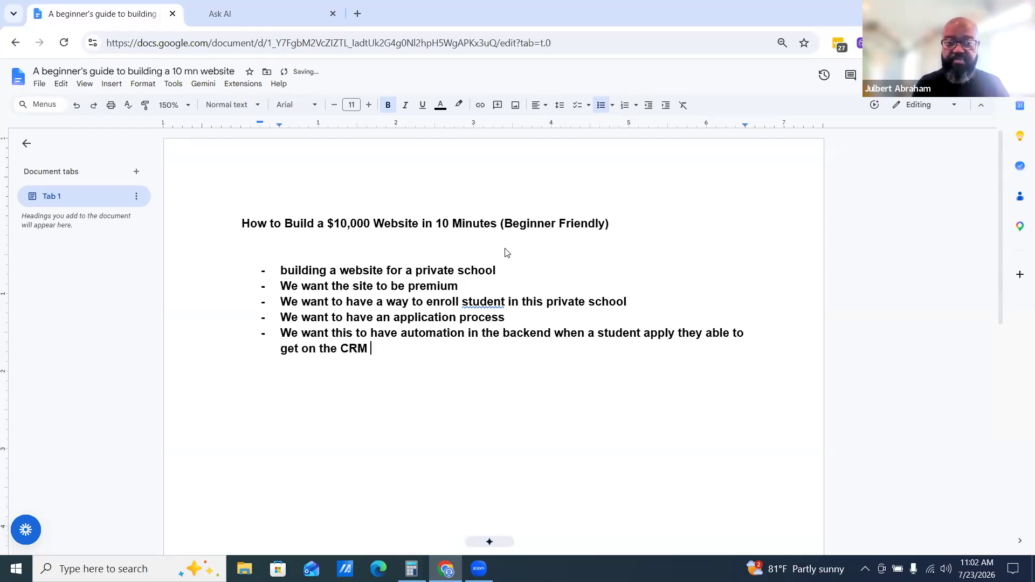
type("system and be addeed")
key("BackSpace")
key("BackSpace")
type("d into an automation workflow for follow up")
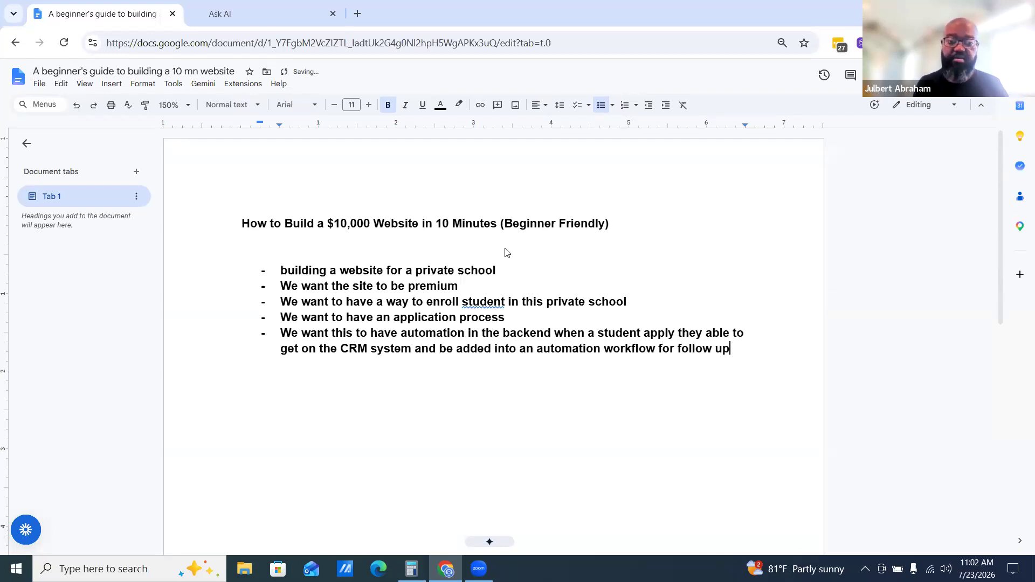
Add a sixth bullet: "We want to make it professional and attractive to high end parents who are willing to pay between $10,000 to $50,000 for their kids to attend this private school"
key("Return")
type("wea")
key("BackSpace")
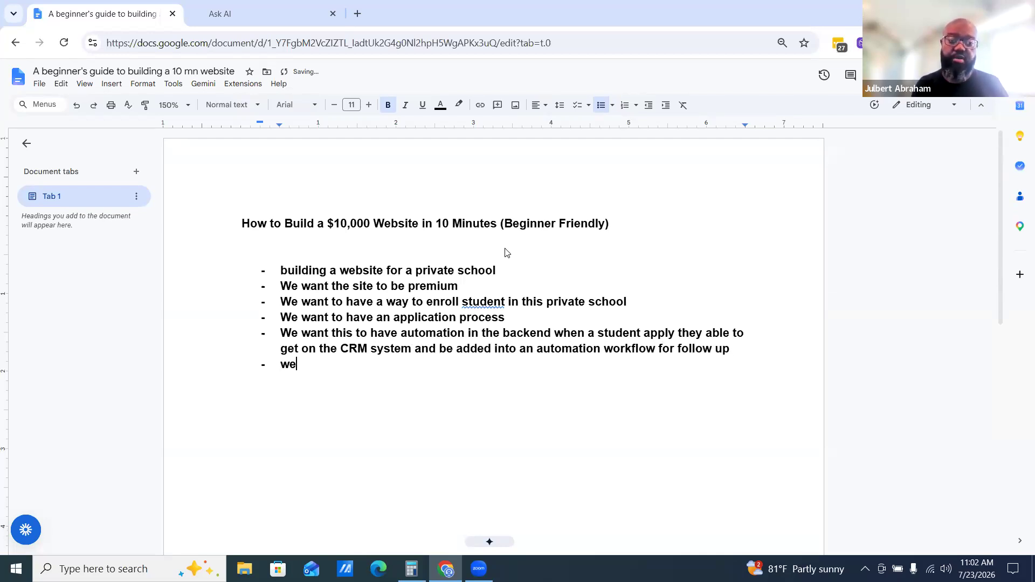
type("want to ")
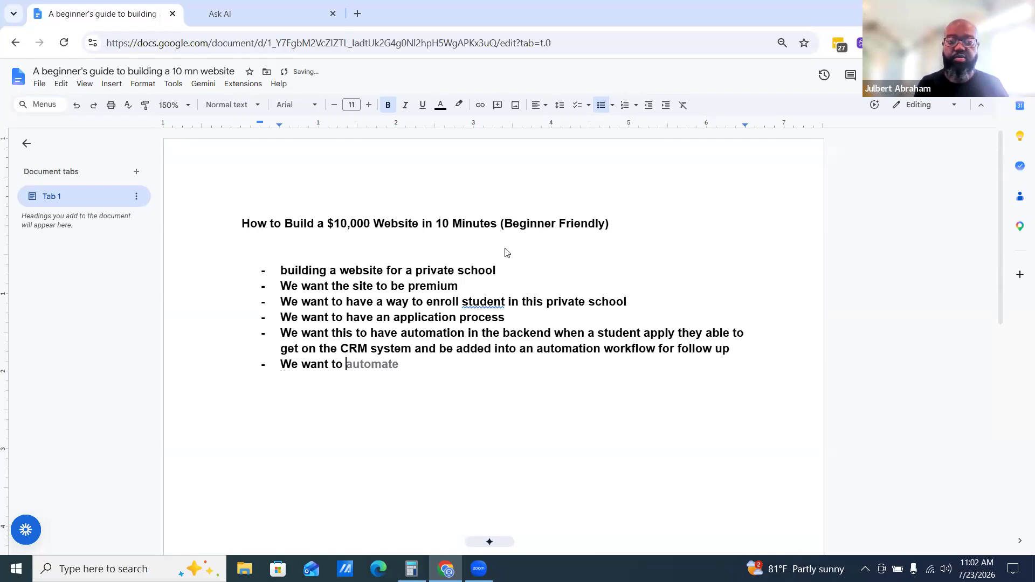
type("make it ")
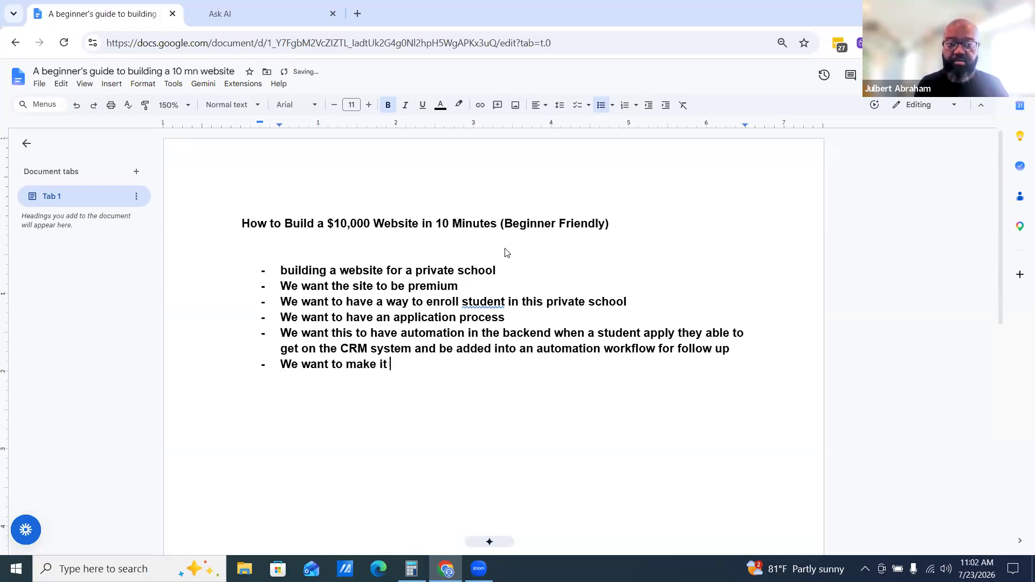
type("prefe")
key("BackSpace")
key("BackSpace")
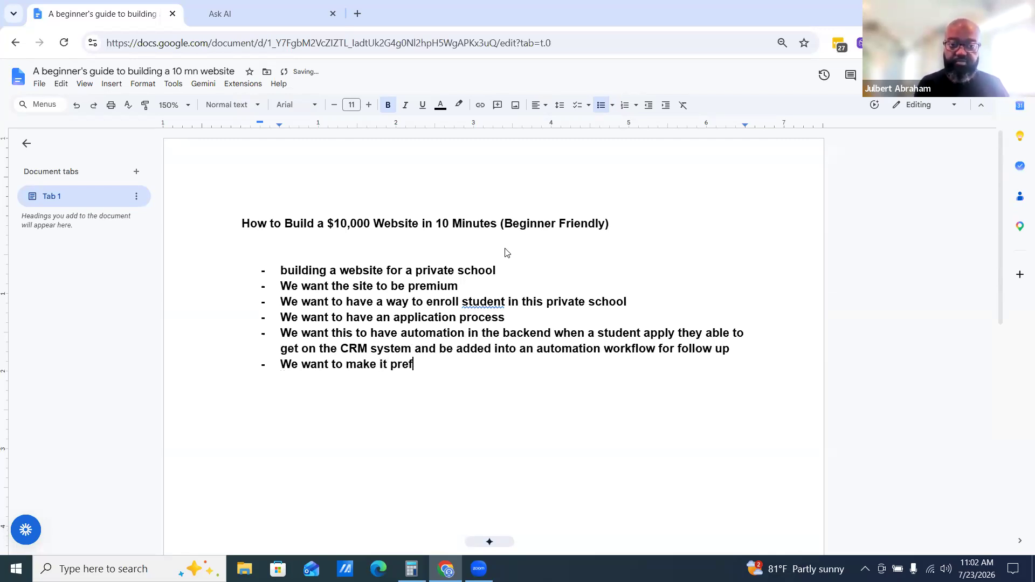
key("BackSpace")
type("ofessional and")
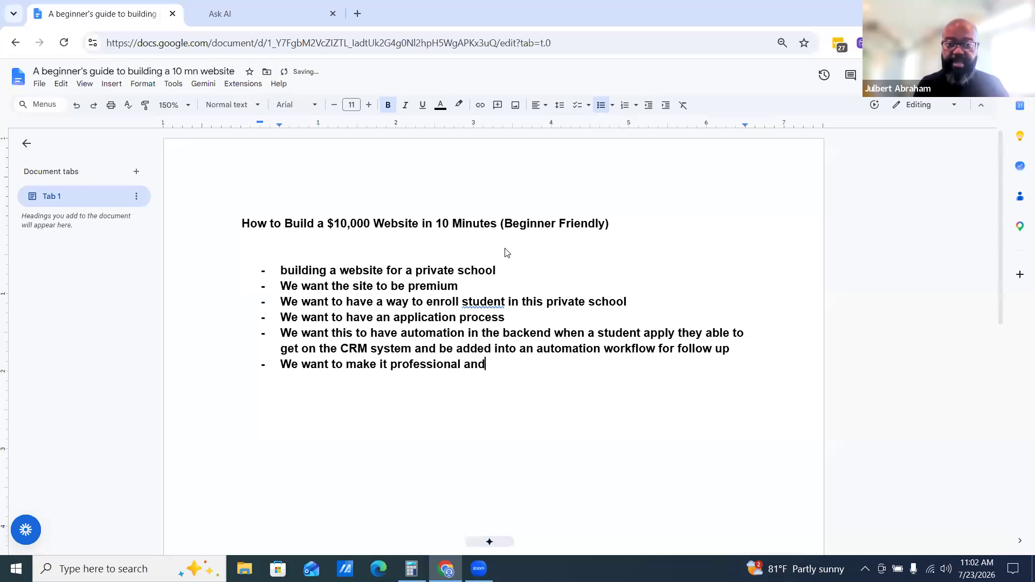
type(" attractive to ")
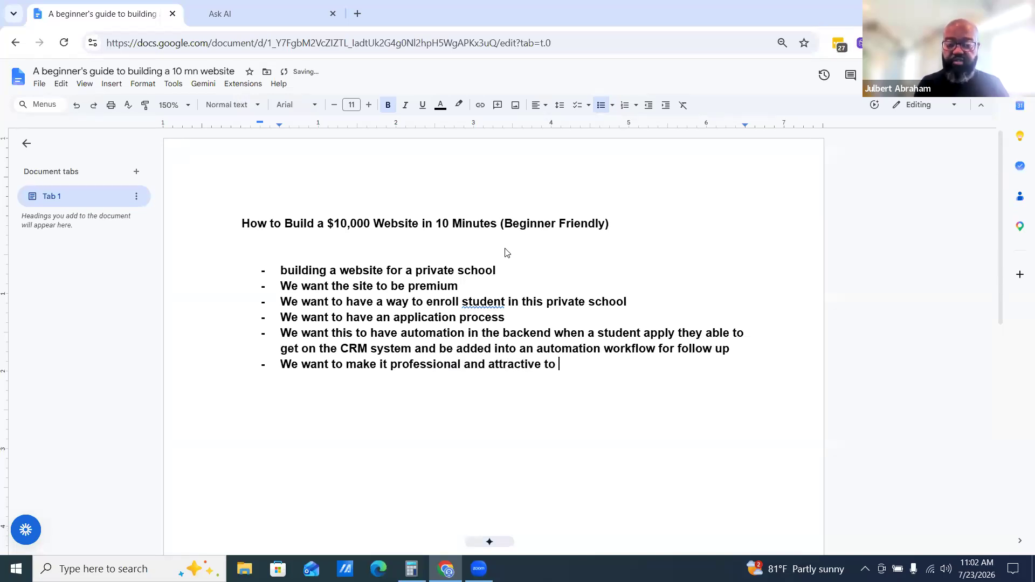
type("high end ")
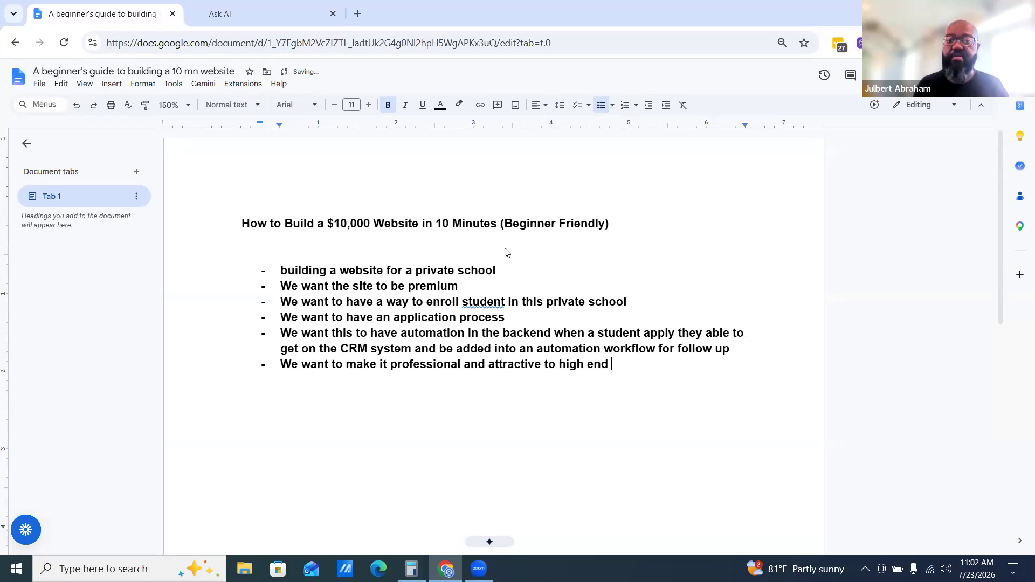
type("parent")
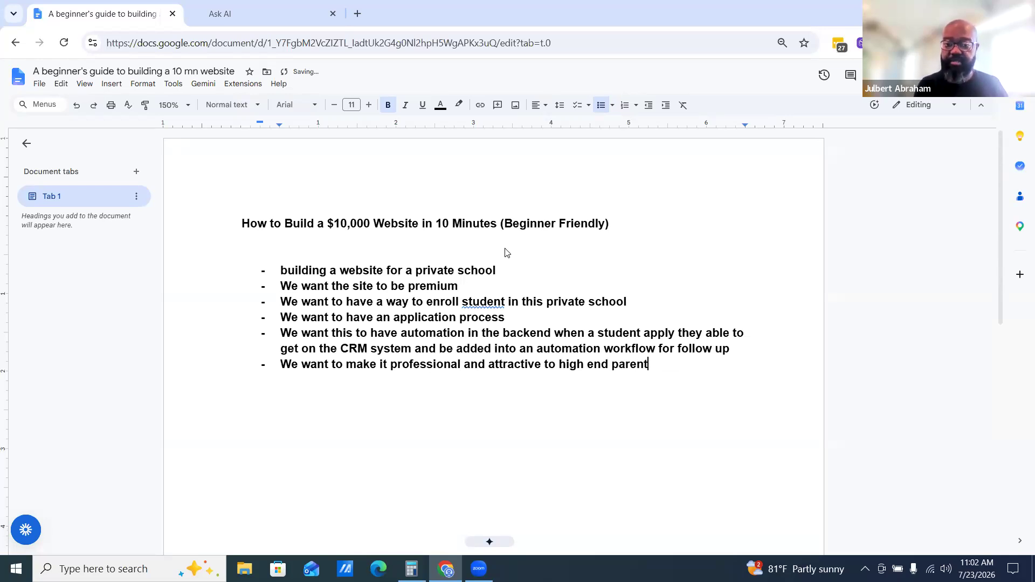
type("s who are willing ")
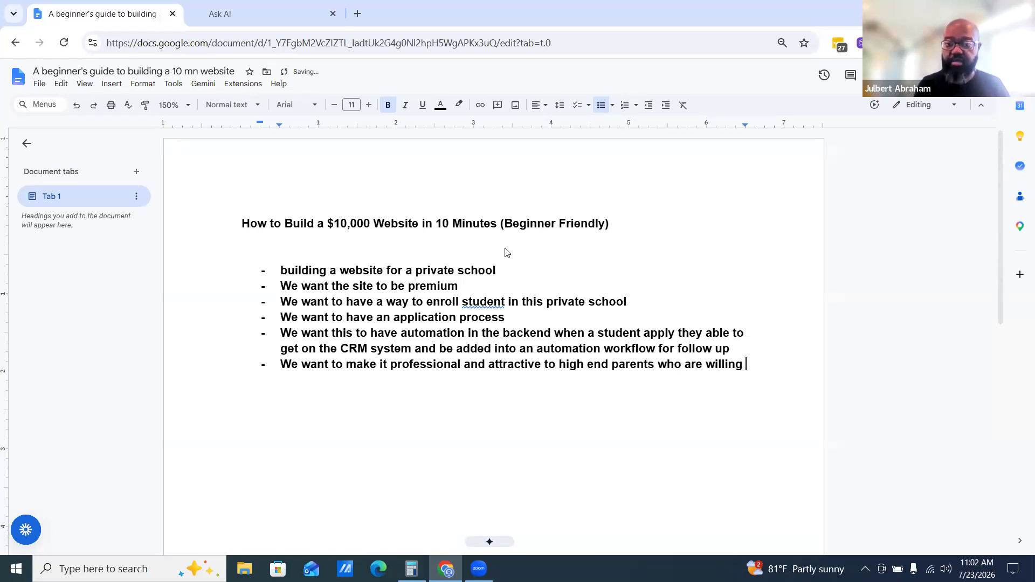
type("to pay b")
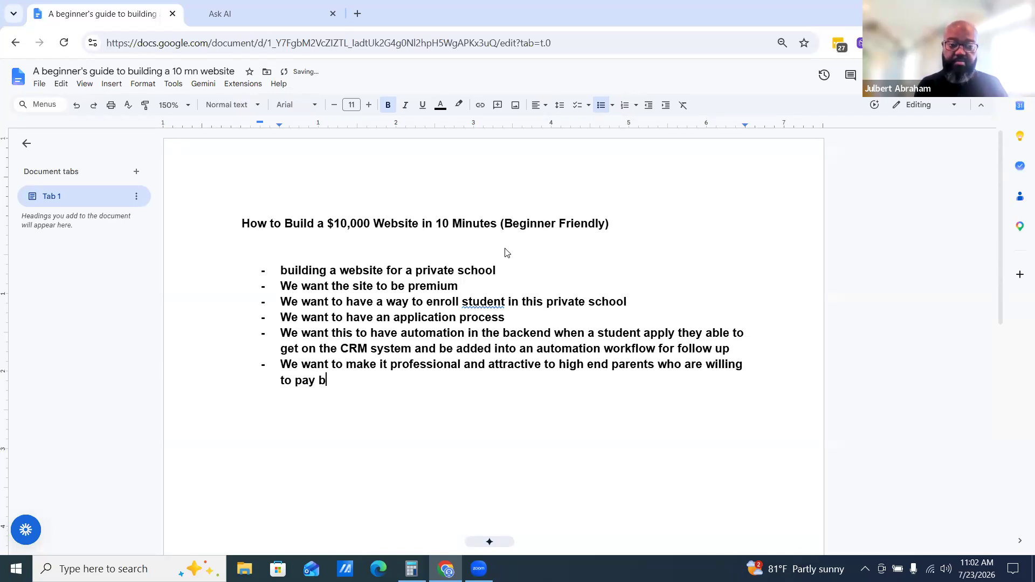
type("etween 10,000 - 5,")
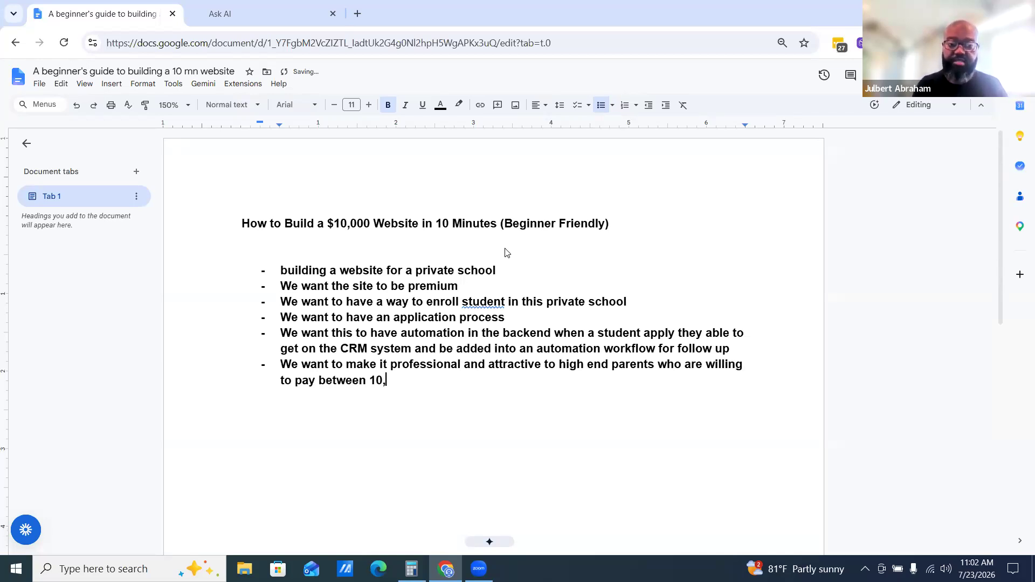
key("BackSpace")
key("BackSpace")
key("BackSpace")
key("BackSpace")
key("BackSpace")
key("BackSpace")
key("BackSpace")
key("BackSpace")
key("BackSpace")
key("BackSpace")
key("BackSpace")
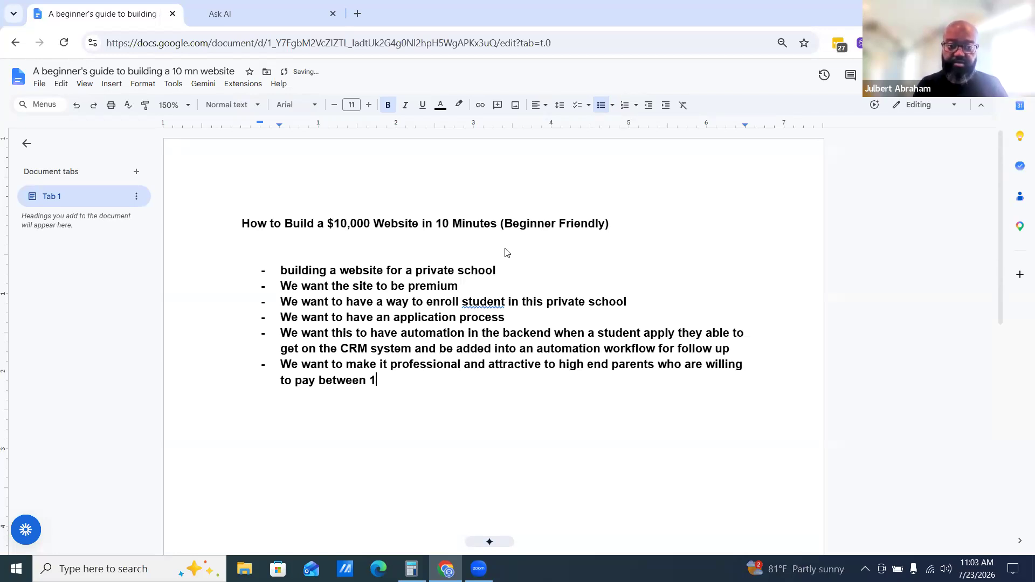
type("$1,")
key("BackSpace")
type("00")
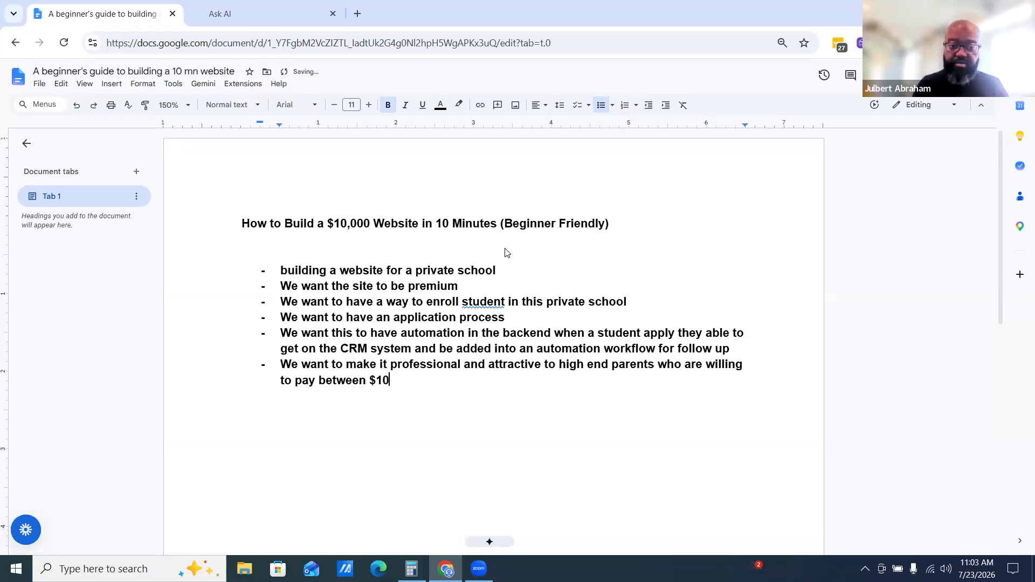
key("BackSpace")
type(",000 to $50,000 for thair")
key("BackSpace")
key("BackSpace")
key("BackSpace")
type("eir t")
key("BackSpace")
type("kids to attend thi")
type(" school")
key("BackSpace")
key("BackSpace")
key("BackSpace")
key("BackSpace")
key("BackSpace")
key("BackSpace")
key("BackSpace")
type("s pr")
type("cho")
key("BackSpace")
key("BackSpace")
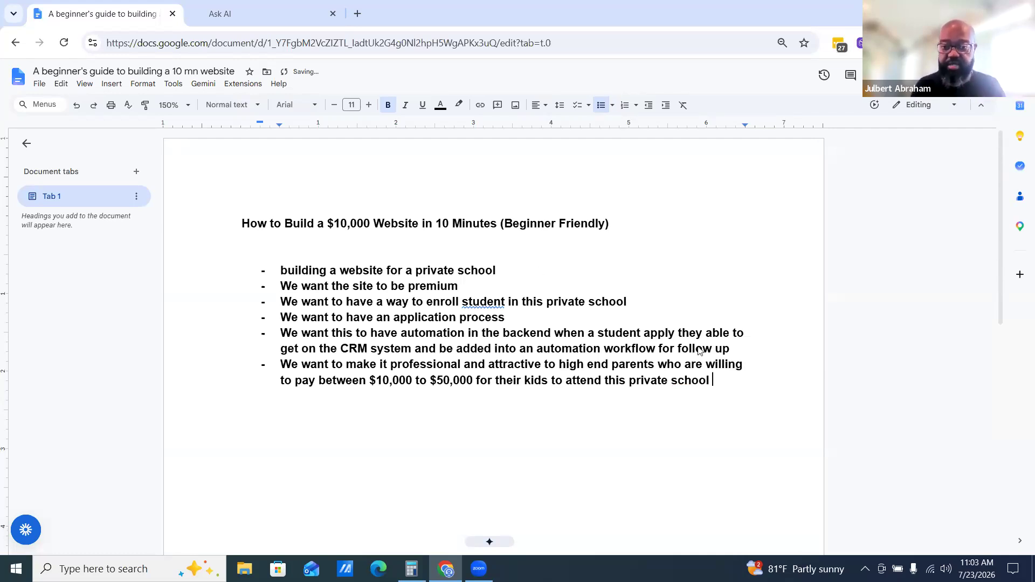
Remove the bold formatting from all the bullet points of the brief
left_click_drag(713, 386, 286, 264)
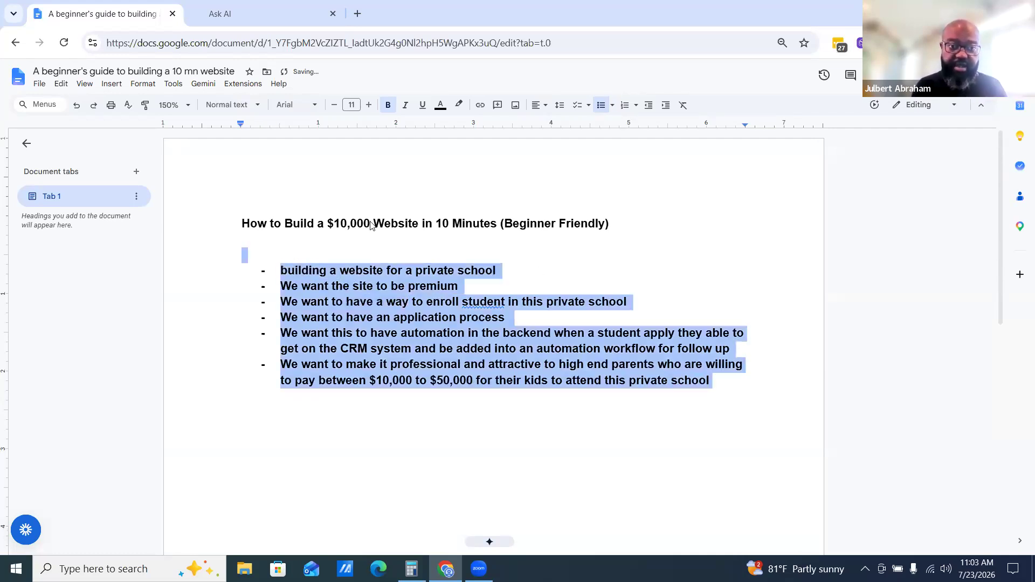
left_click(778, 50)
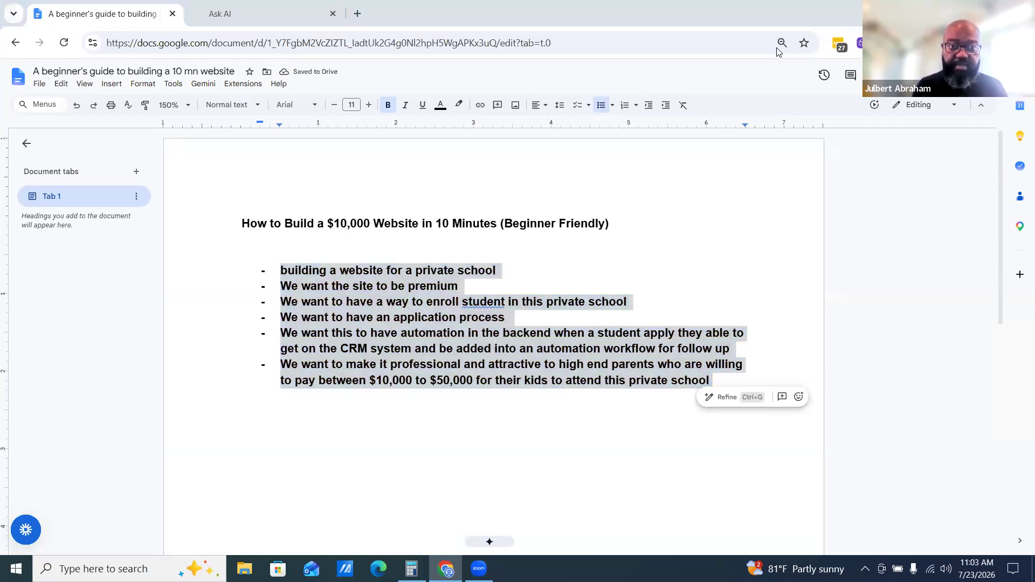
key("ctrl+b")
left_click(498, 312)
double_click(689, 388)
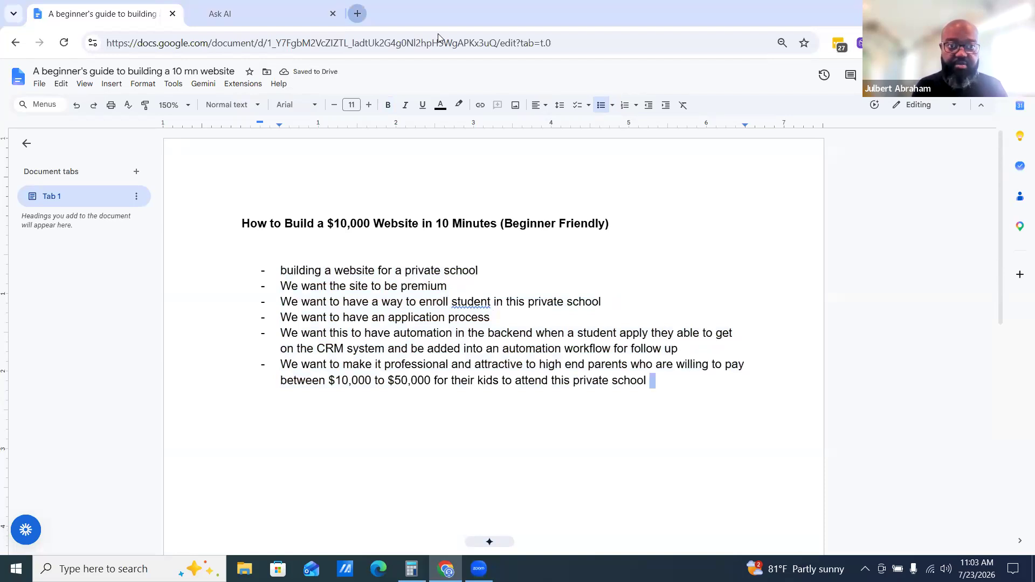
Open a new browser tab and search Google for "timer 10 mn"
left_click(358, 13)
type("go")
key("Return")
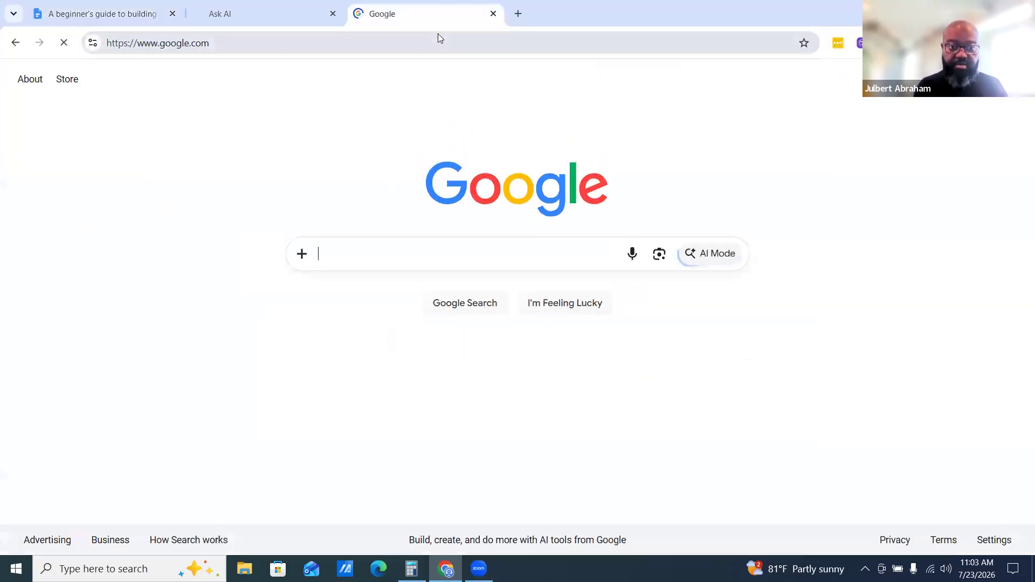
type("time")
key("BackSpace")
type("r")
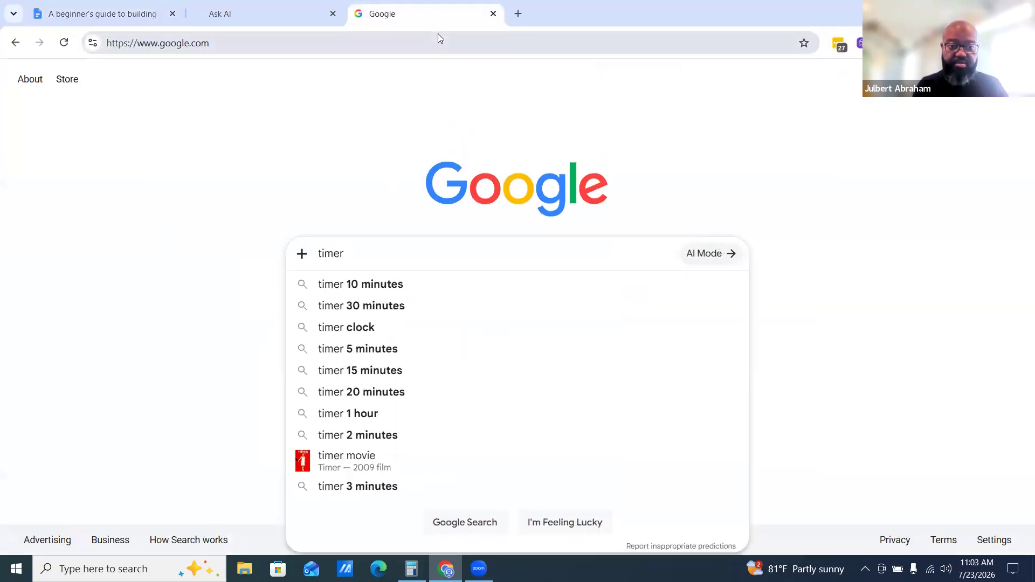
type(" 10 mn to build out a")
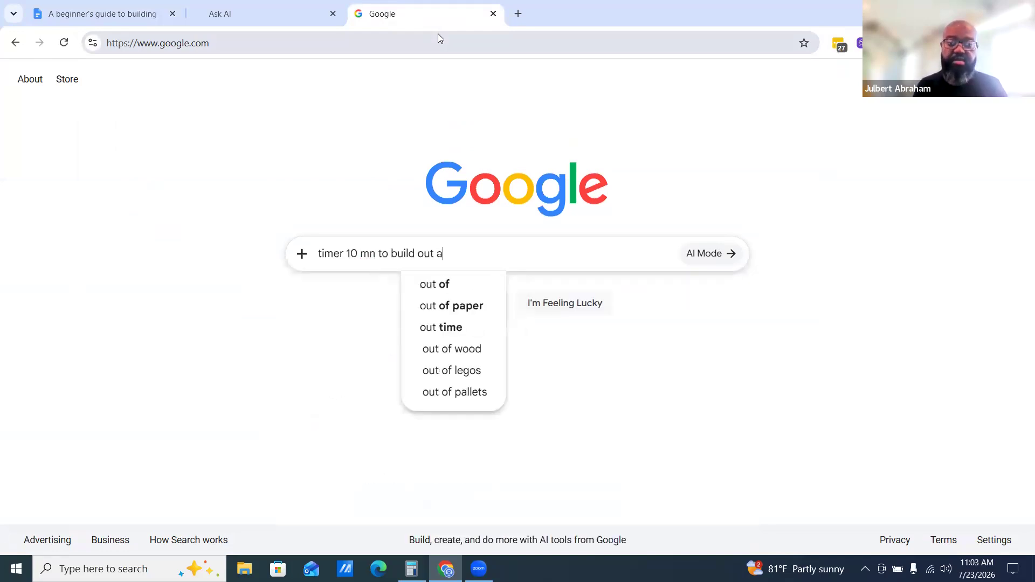
key("BackSpace")
key("BackSpace")
key("BackSpace")
key("BackSpace")
key("BackSpace")
key("BackSpace")
key("BackSpace")
key("BackSpace")
key("BackSpace")
key("BackSpace")
key("BackSpace")
key("BackSpace")
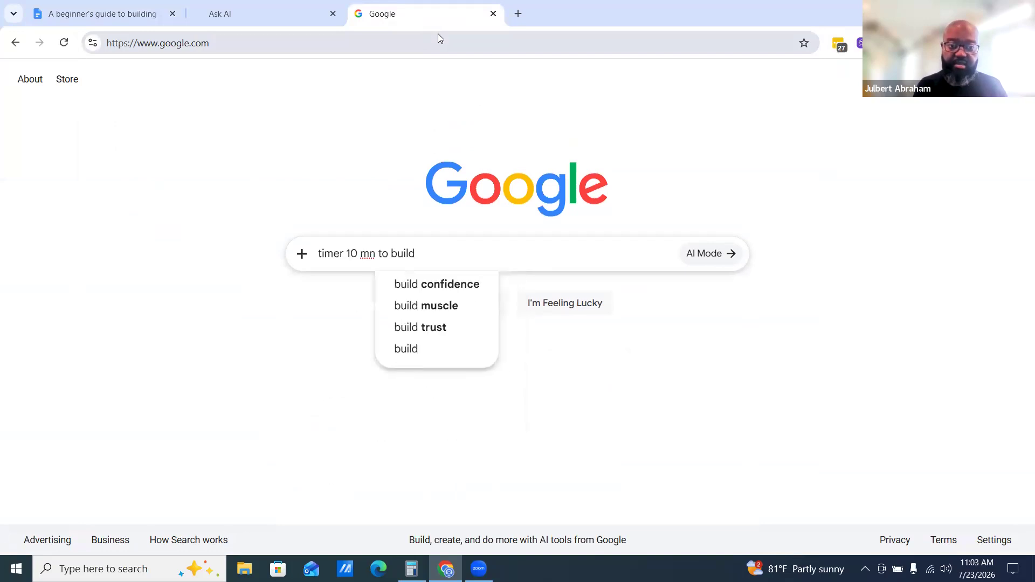
key("BackSpace")
key("BackSpace")
key("BackSpace")
key("Return")
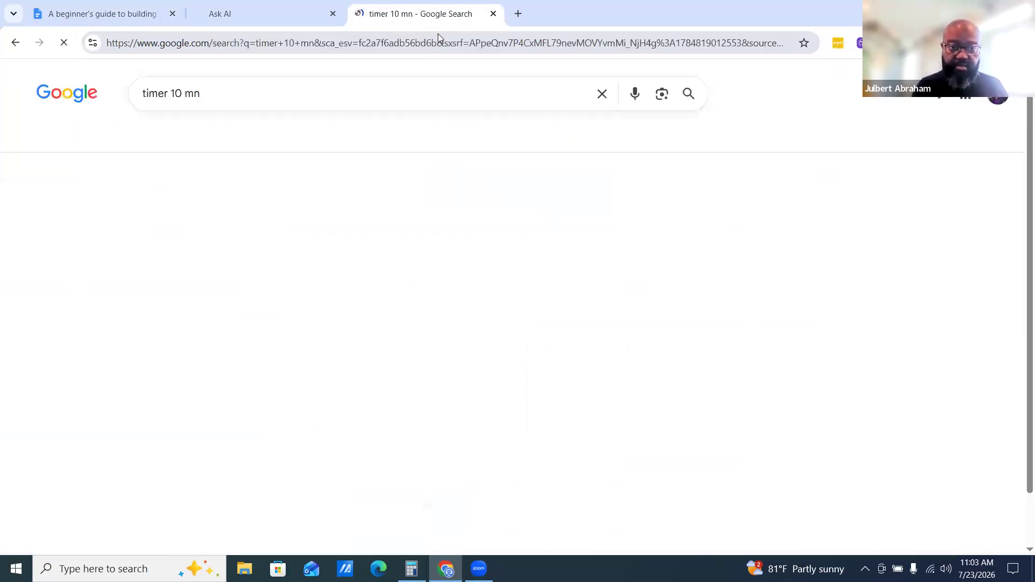
Open the online 10-minute timer, set it and start the countdown
scroll(493, 498, "down", 5)
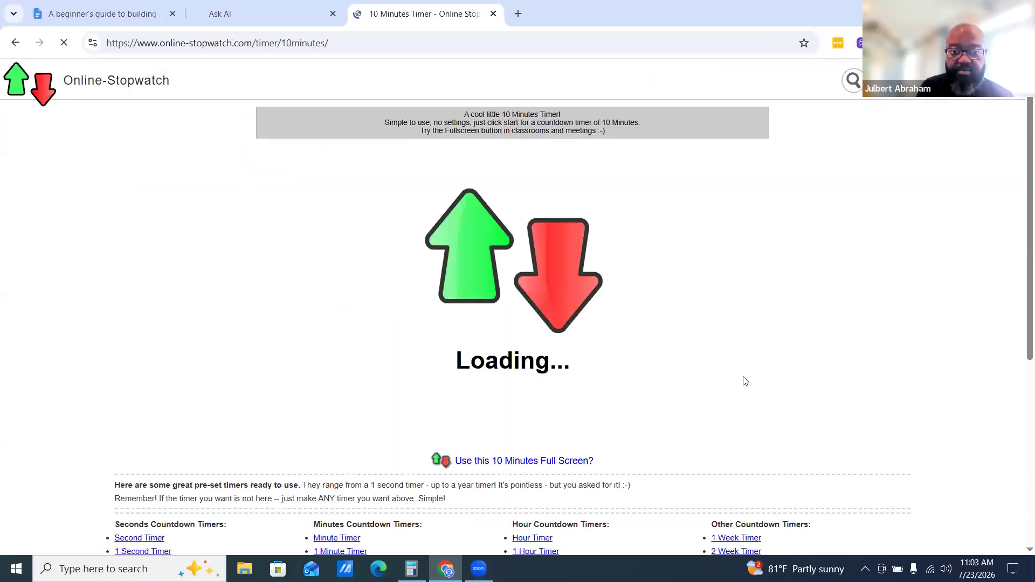
scroll(744, 380, "down", 4)
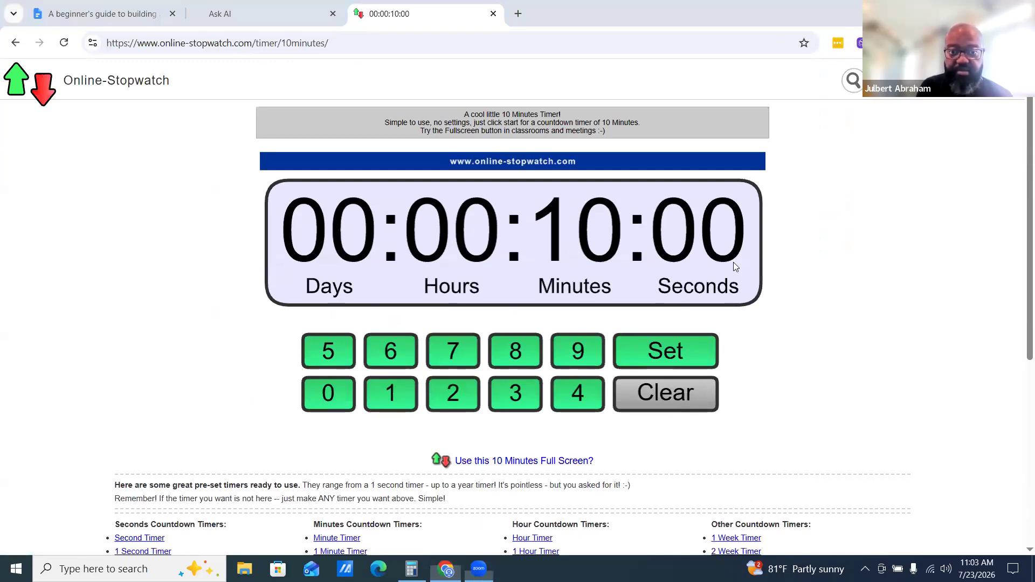
left_click(717, 360)
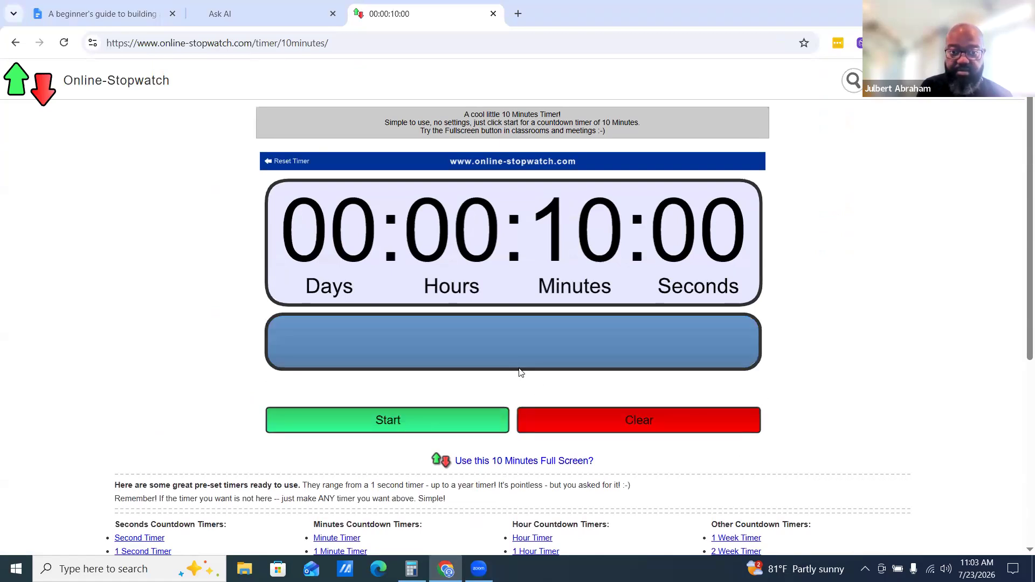
left_click(406, 424)
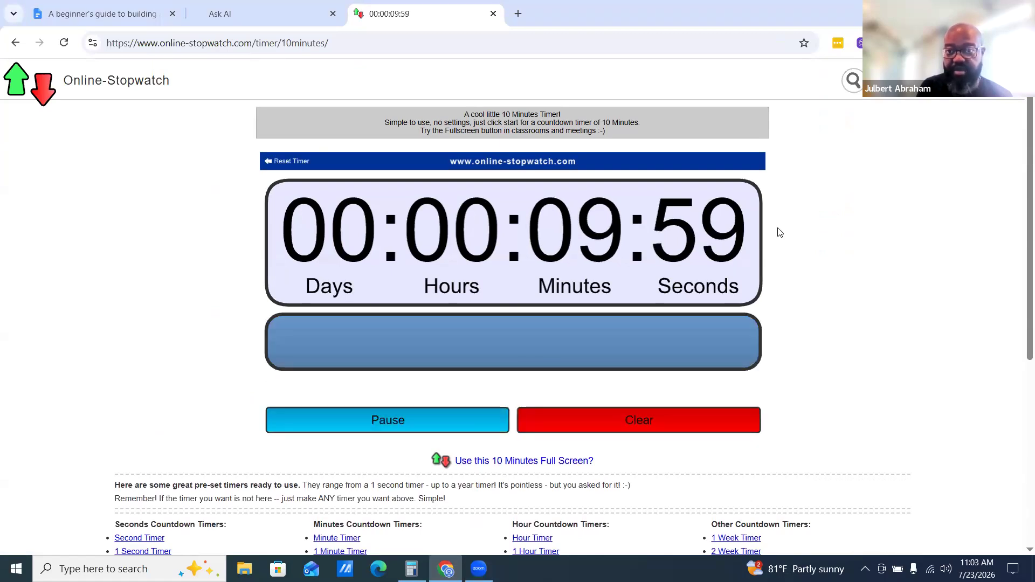
Return to the document and copy all the bullet points of the brief
left_click(83, 13)
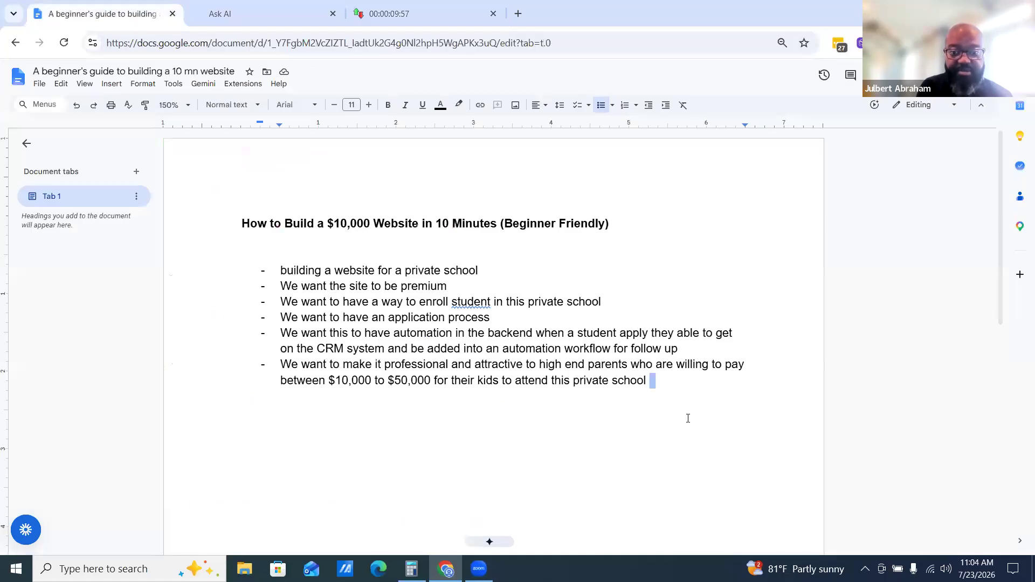
left_click_drag(671, 391, 272, 267)
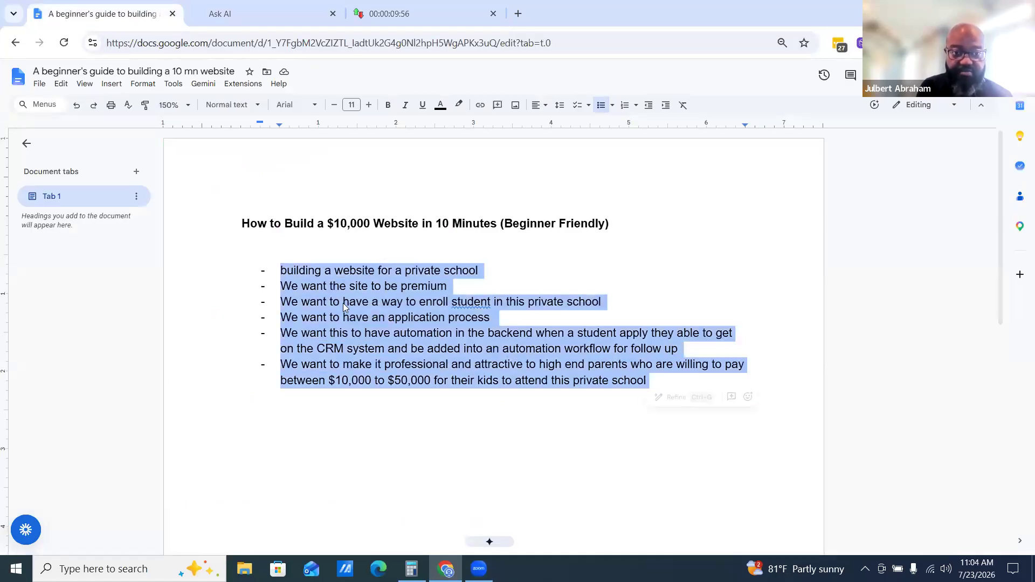
right_click(272, 266)
left_click(251, 266)
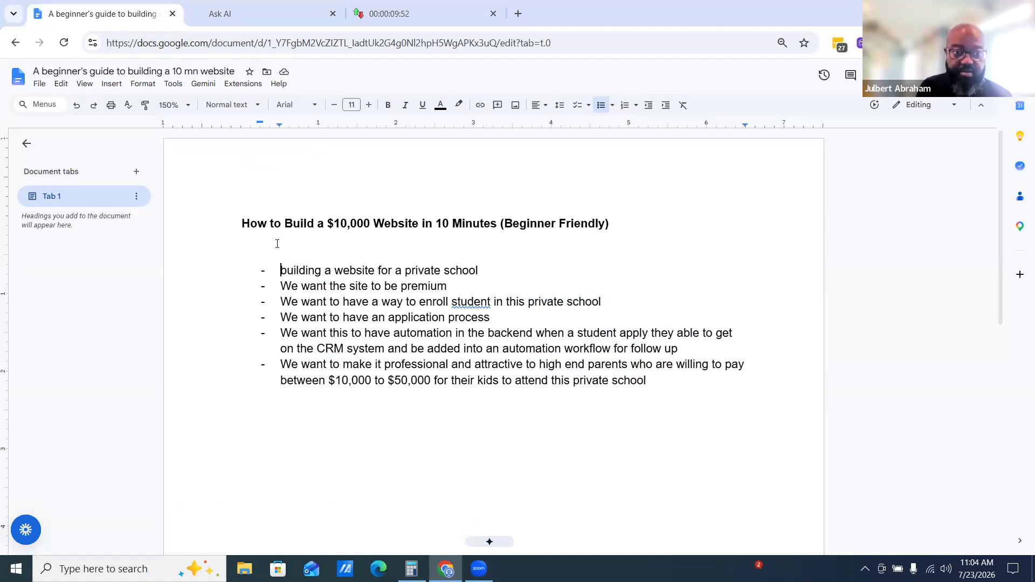
left_click_drag(282, 263, 701, 387)
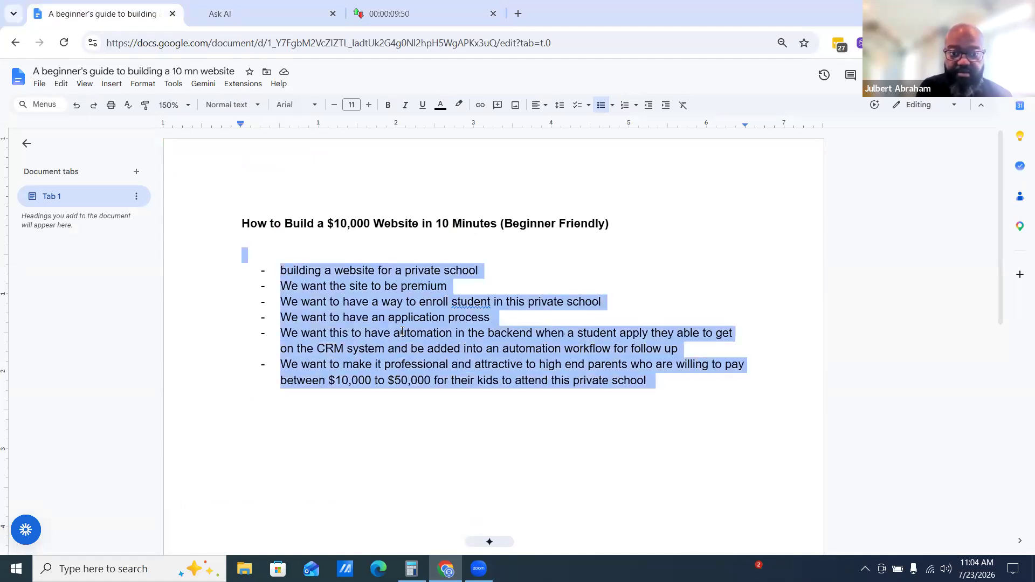
right_click(403, 272)
left_click(431, 239)
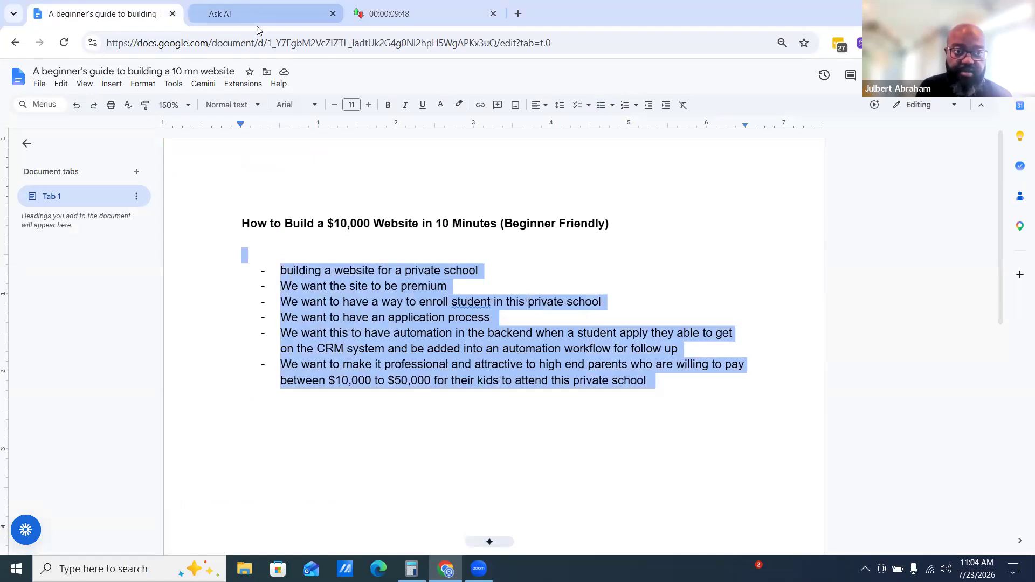
In Ask AI, write "write me a prompt to build a 10,000 website for a school, use the following information" and paste the brief
left_click(249, 8)
left_click(422, 351)
type("write me a pro")
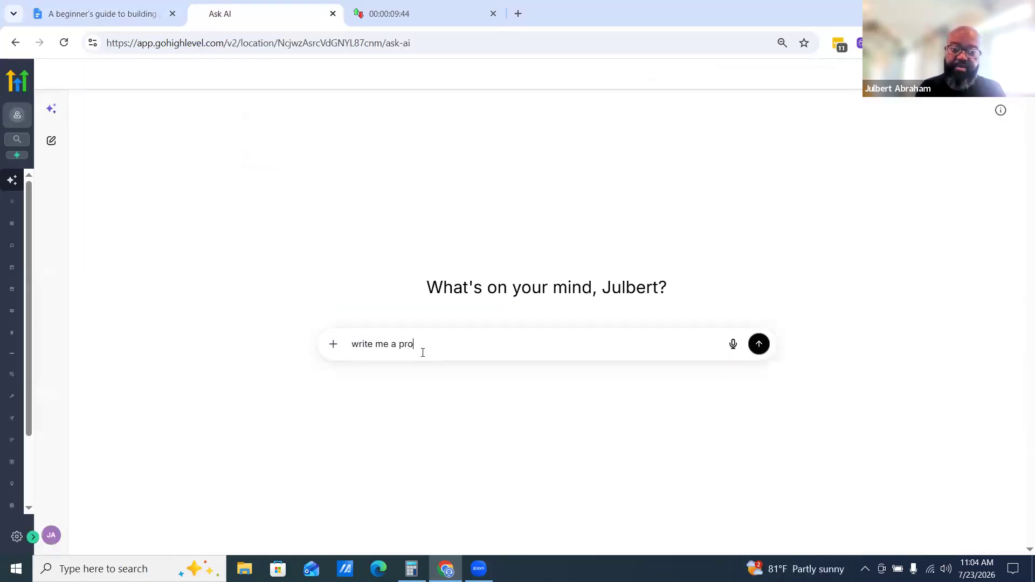
type("mpt to build ")
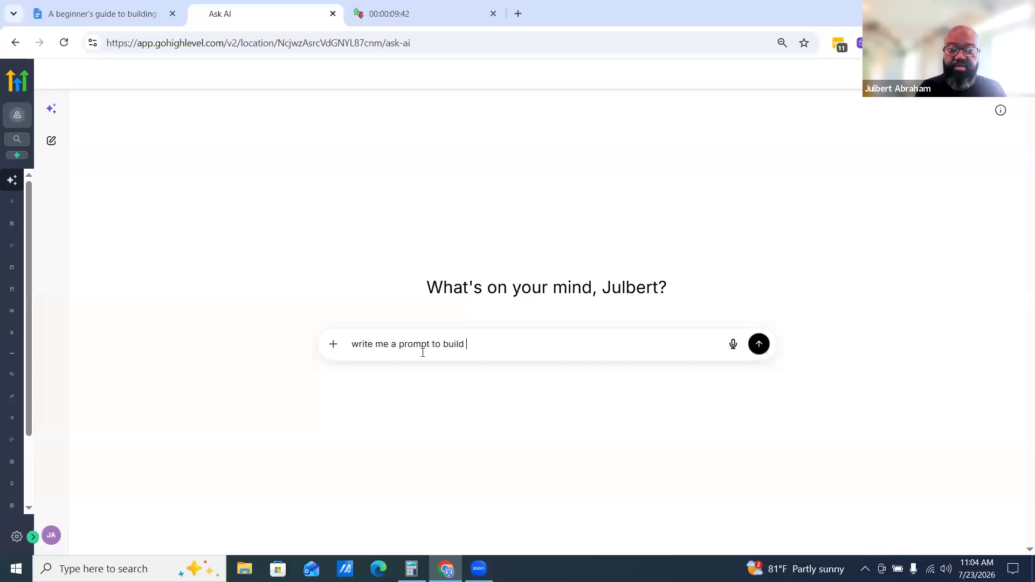
type("a 10,000 website for a school, use the")
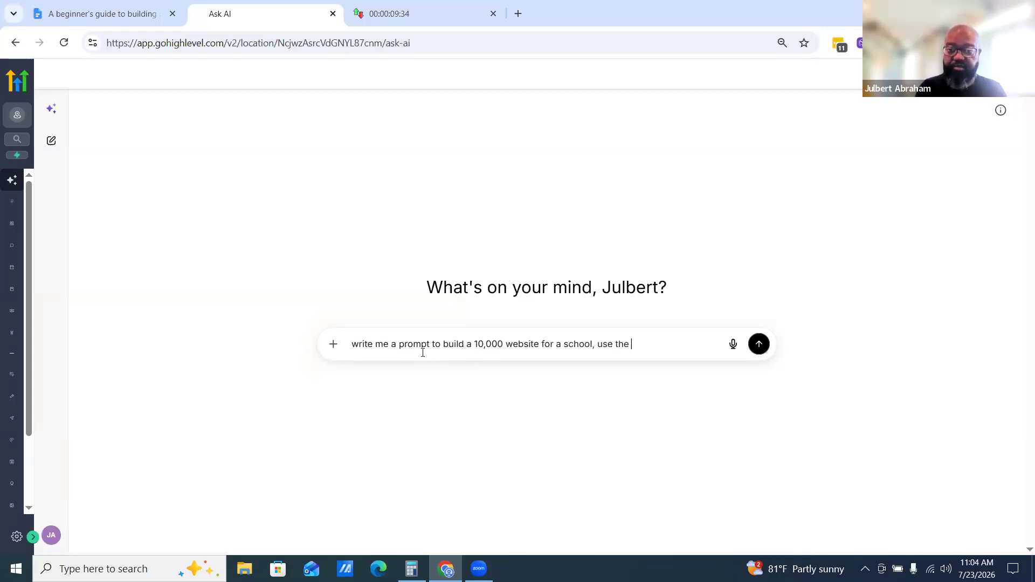
type("ormation:")
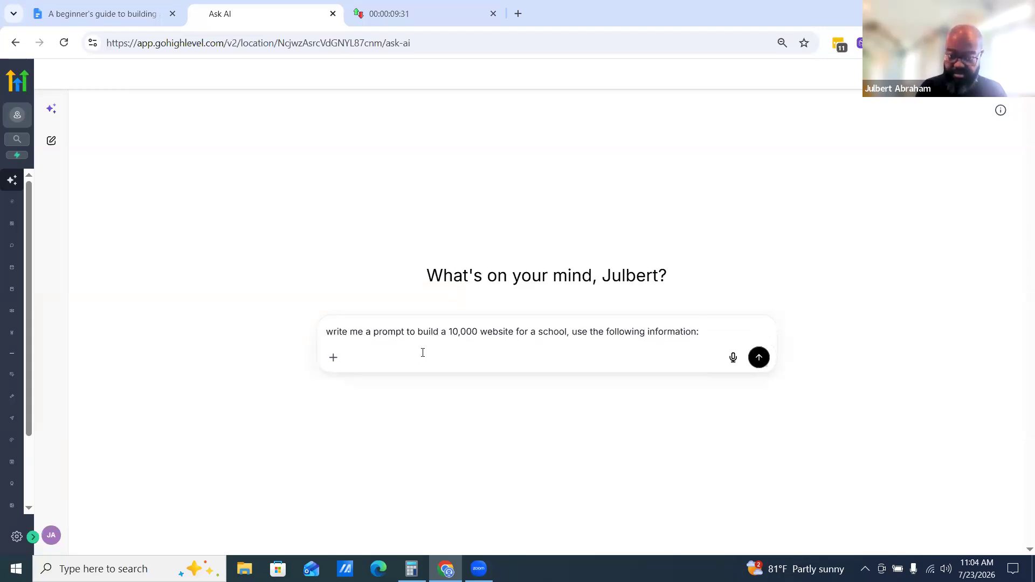
key("ctrl+v")
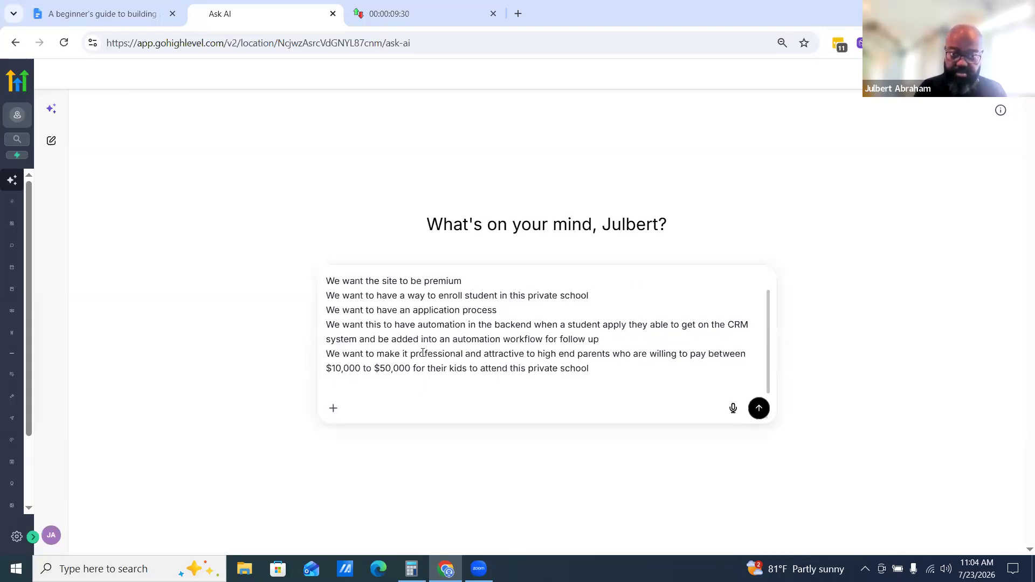
Insert "that I can use to vibecode on ghl" and "out" into the request so it reads "build out", then send it
scroll(480, 356, "up", 2)
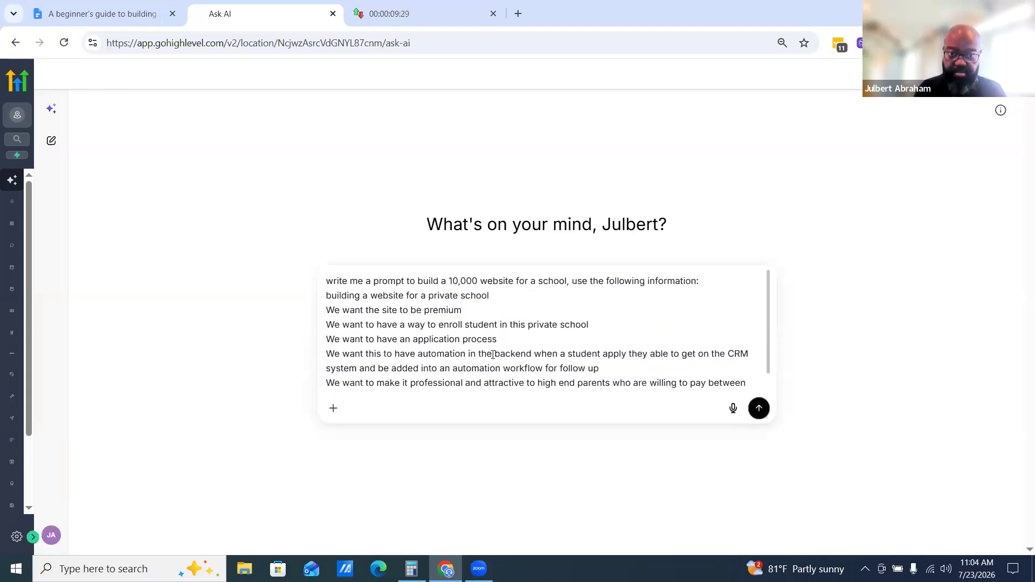
left_click(404, 280)
type("that I can use to ")
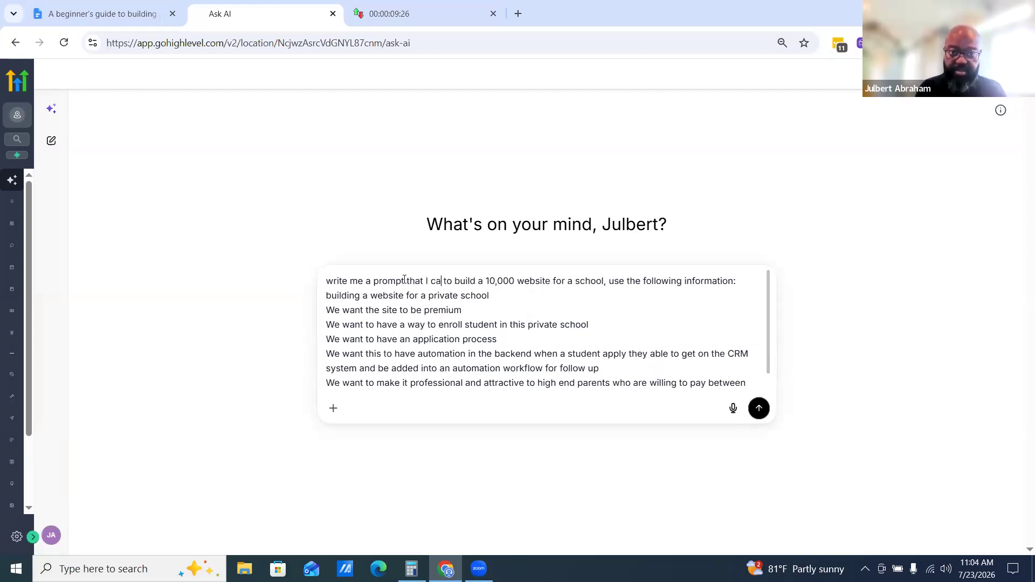
type("vibecode and")
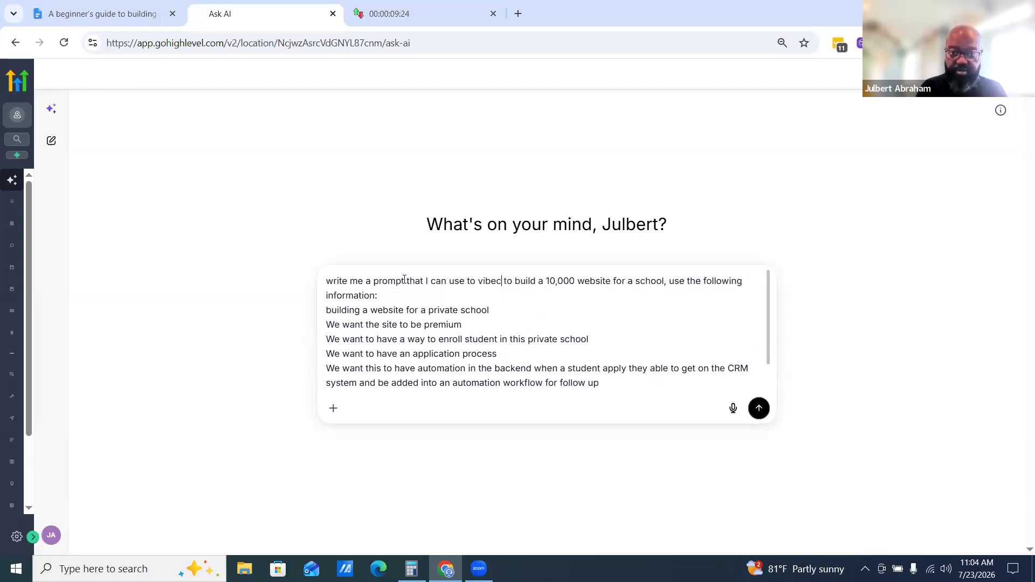
key("BackSpace")
key("BackSpace")
key("BackSpace")
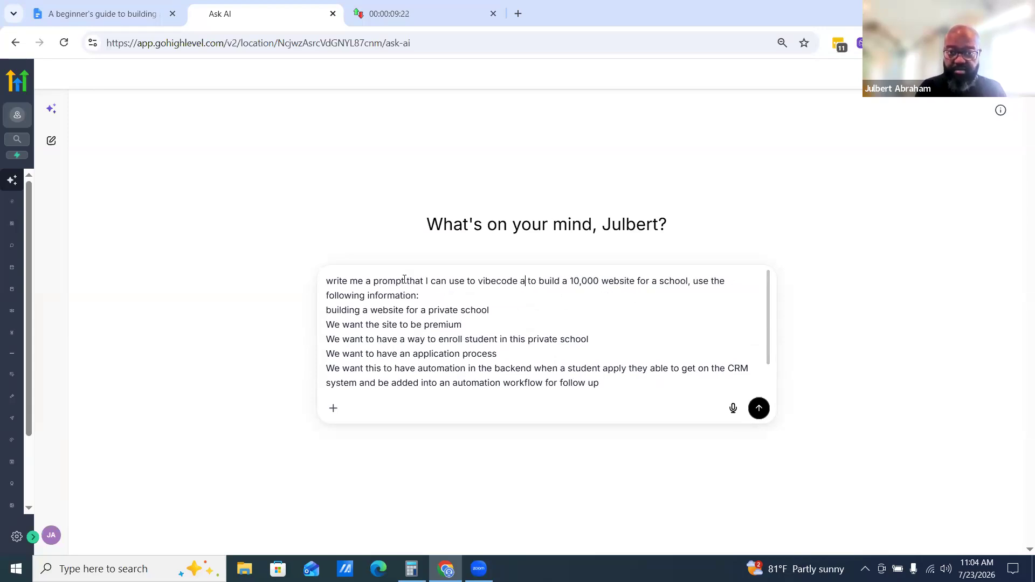
type("on ghl")
key("BackSpace")
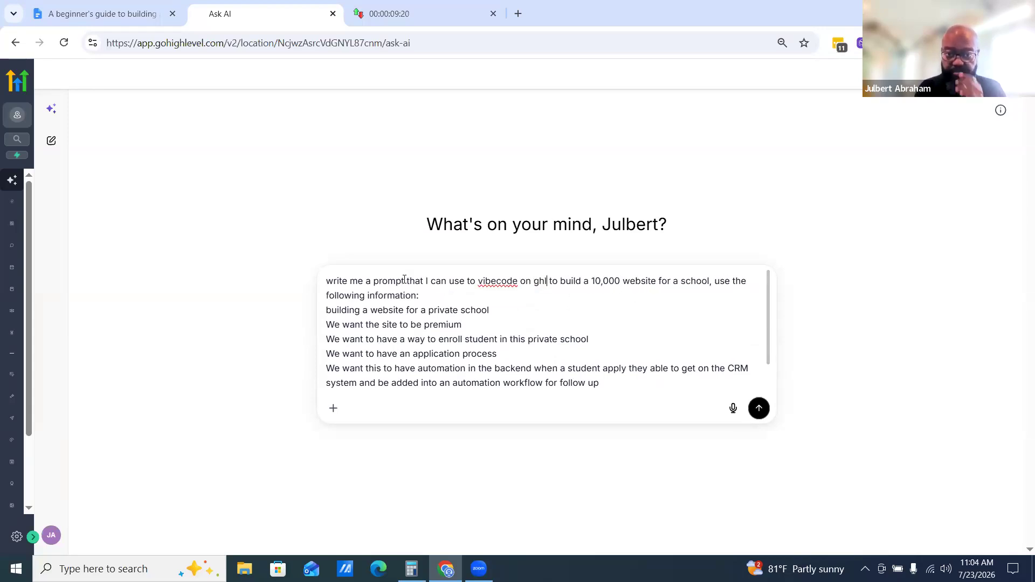
left_click(584, 280)
type("out")
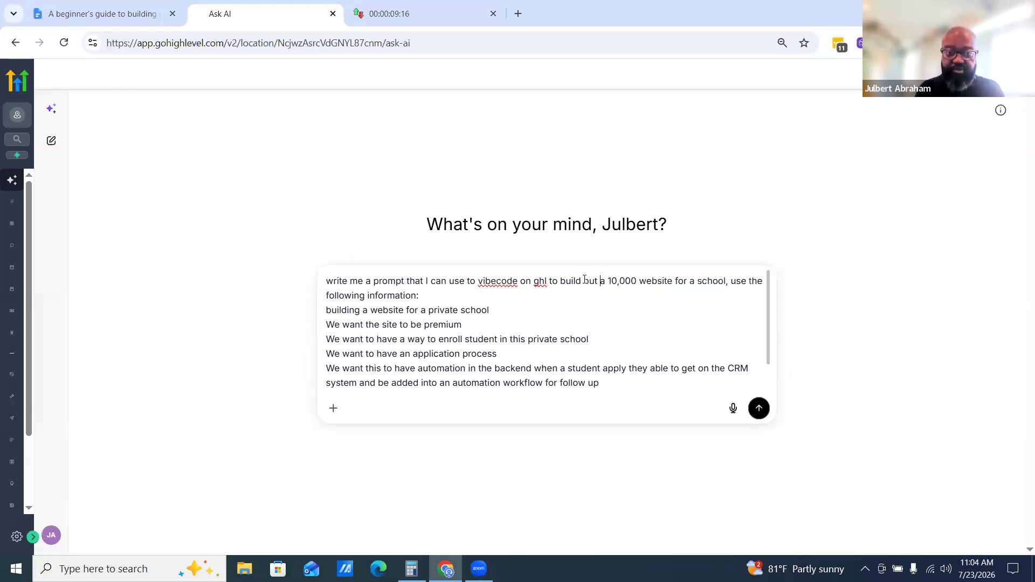
key("Return")
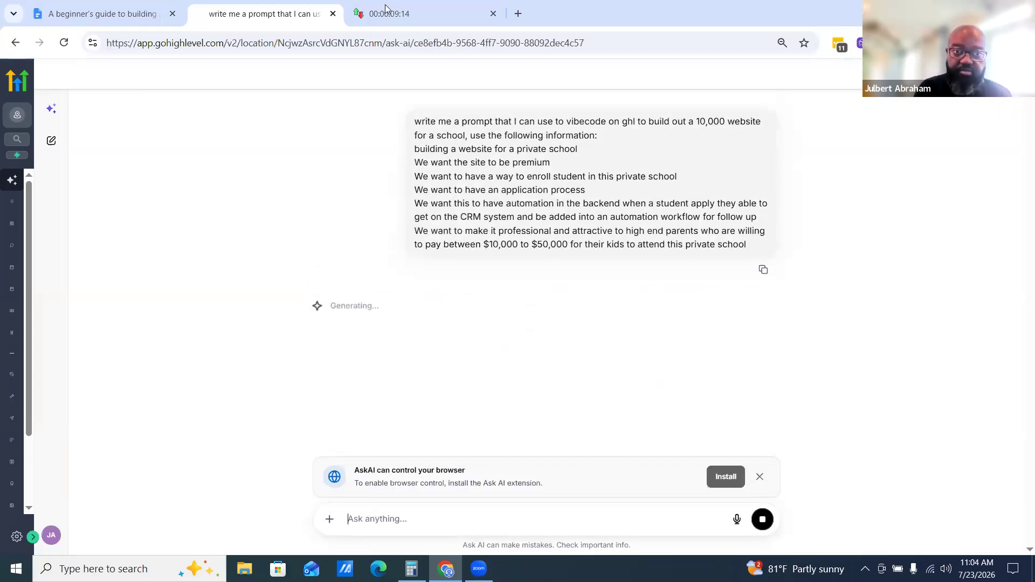
Dismiss the browser-control extension banner in Ask AI while checking the countdown timer during generation
left_click(443, 15)
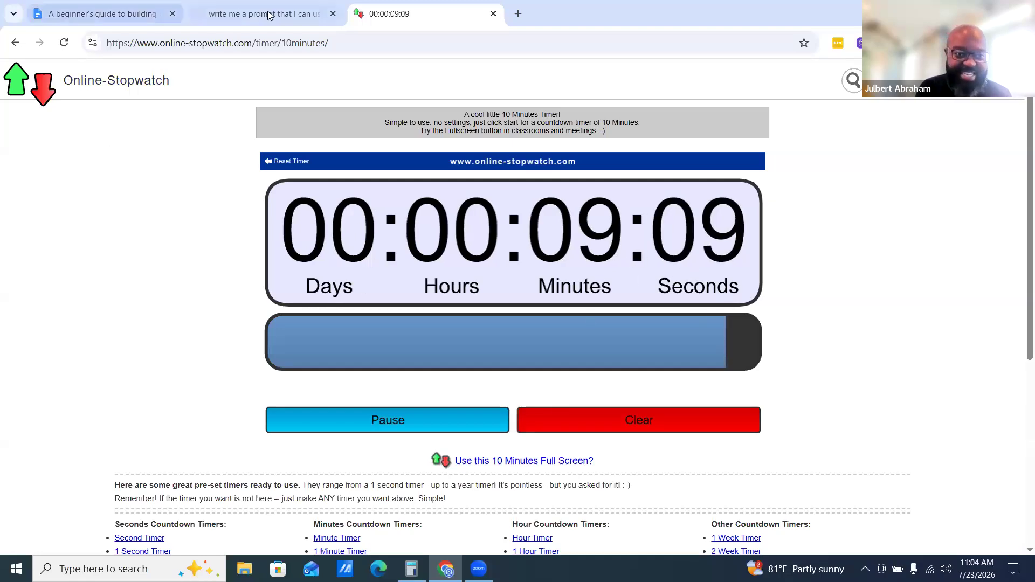
left_click(253, 16)
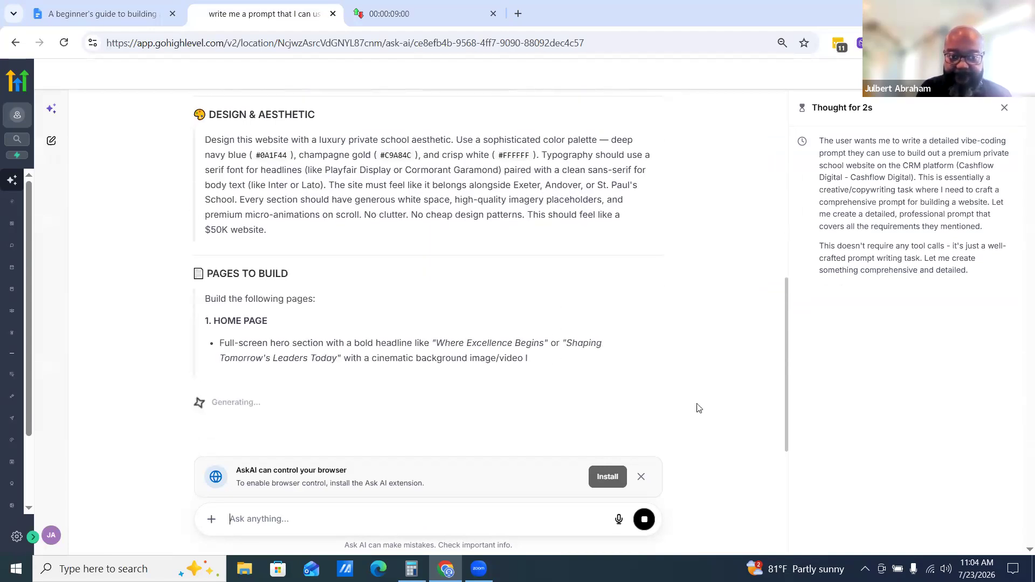
left_click(641, 476)
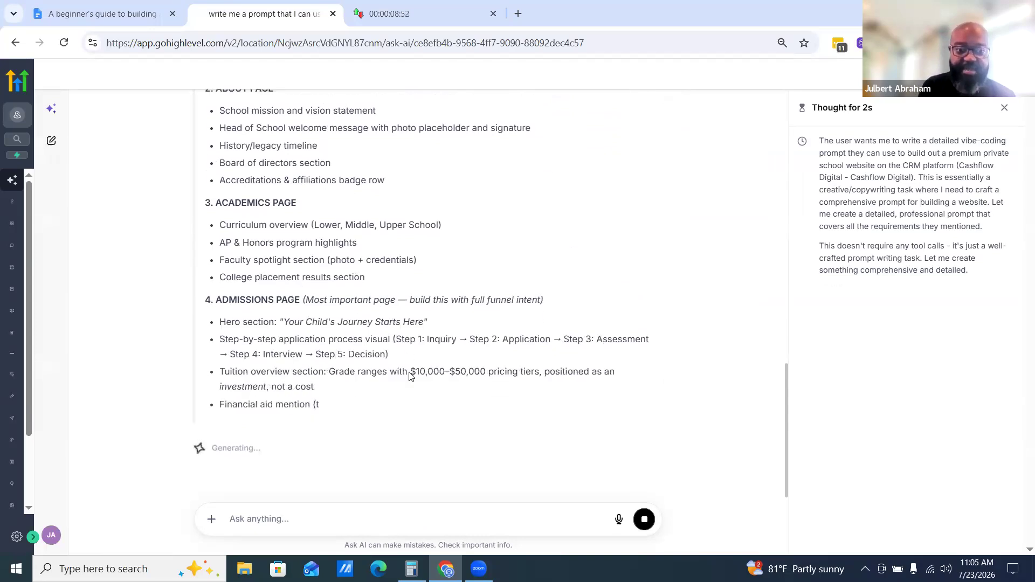
key("ctrl+Tab")
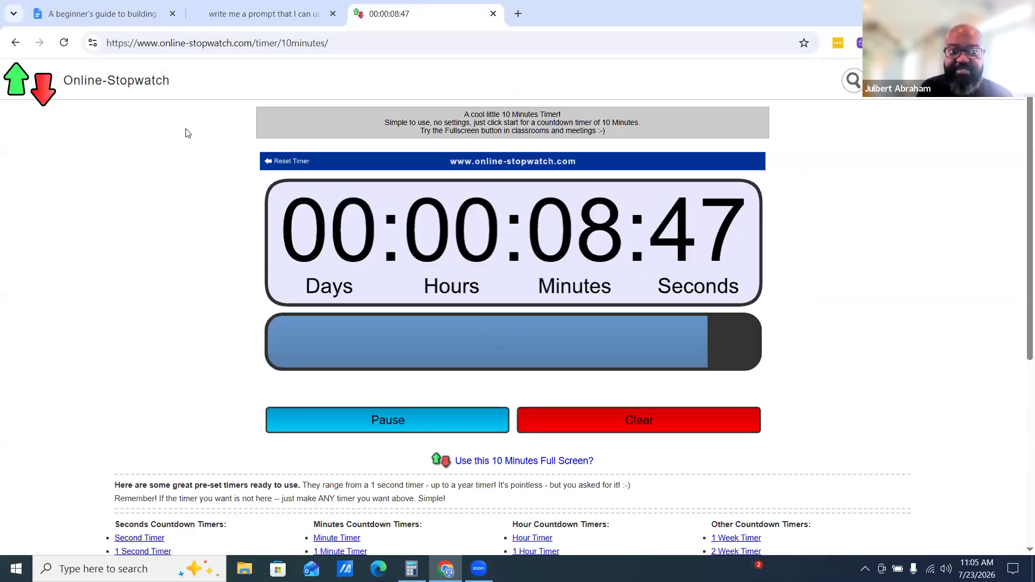
left_click(264, 13)
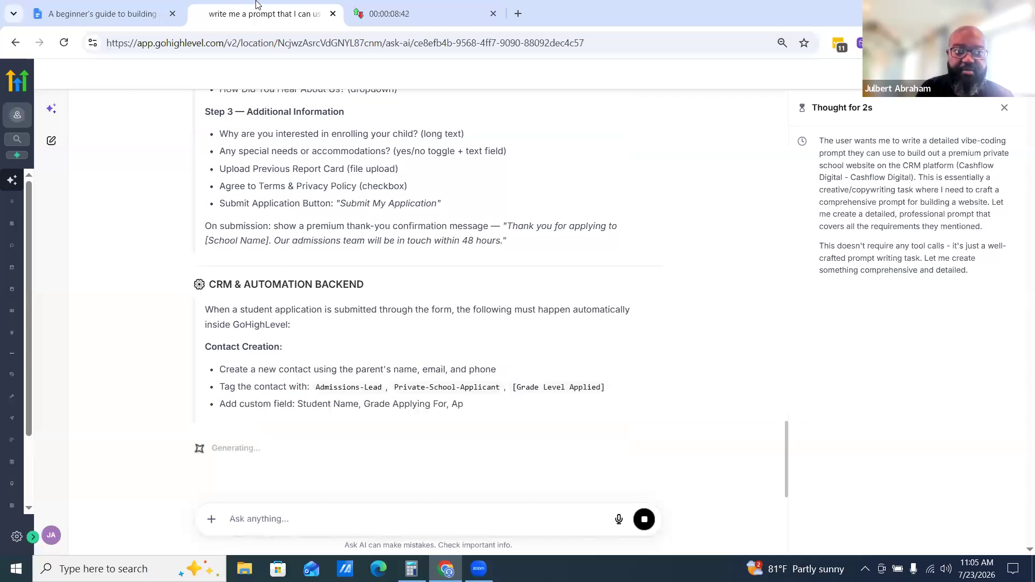
Review the generated vibecode prompt, comparing it against the brief in the document and watching the timer
left_click(102, 14)
left_click(484, 376)
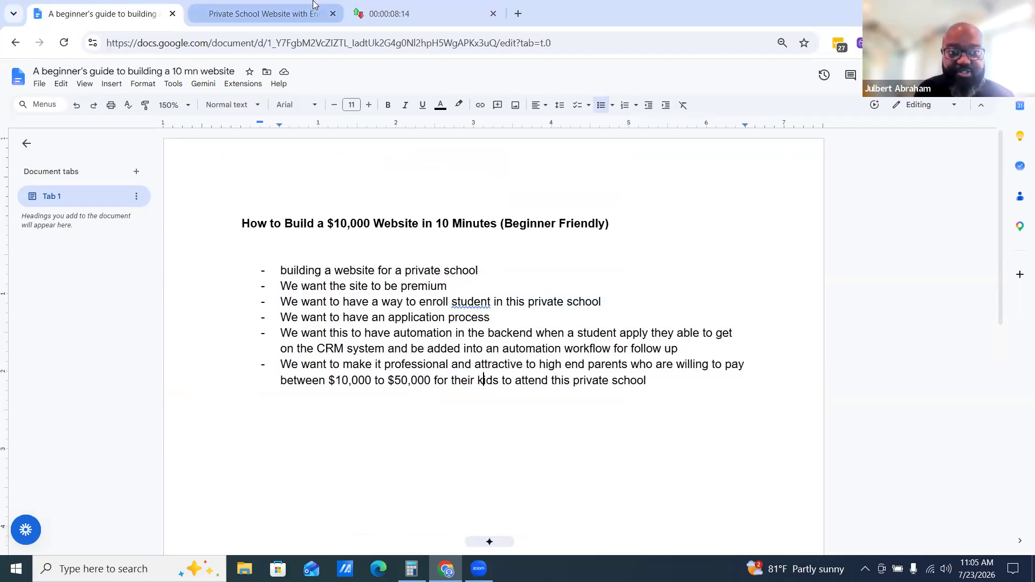
left_click(264, 14)
scroll(477, 401, "down", 15)
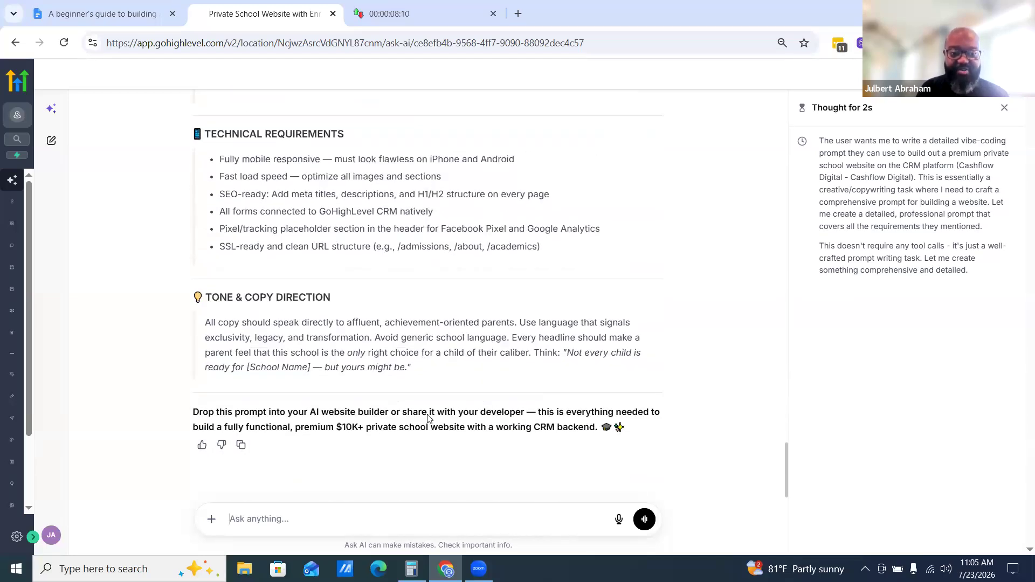
scroll(427, 418, "up", 20)
key("ctrl+Tab")
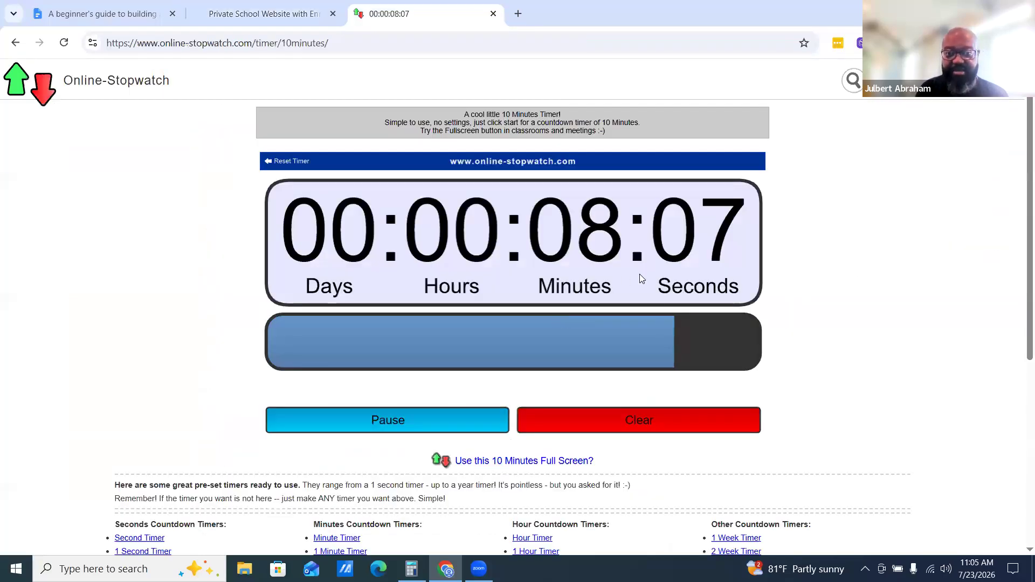
key("ctrl+shift+Tab")
scroll(356, 257, "up", 15)
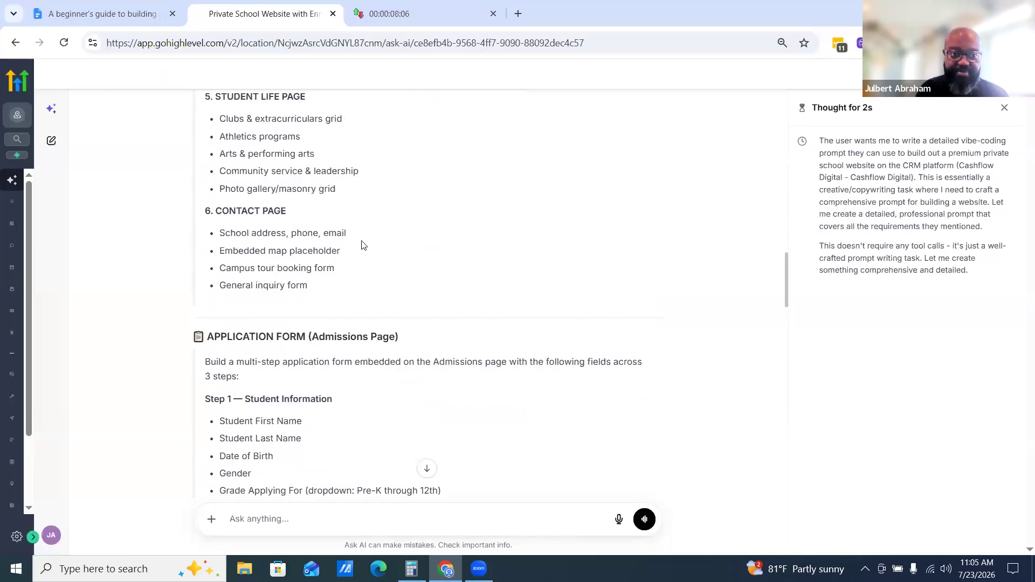
scroll(323, 269, "up", 3)
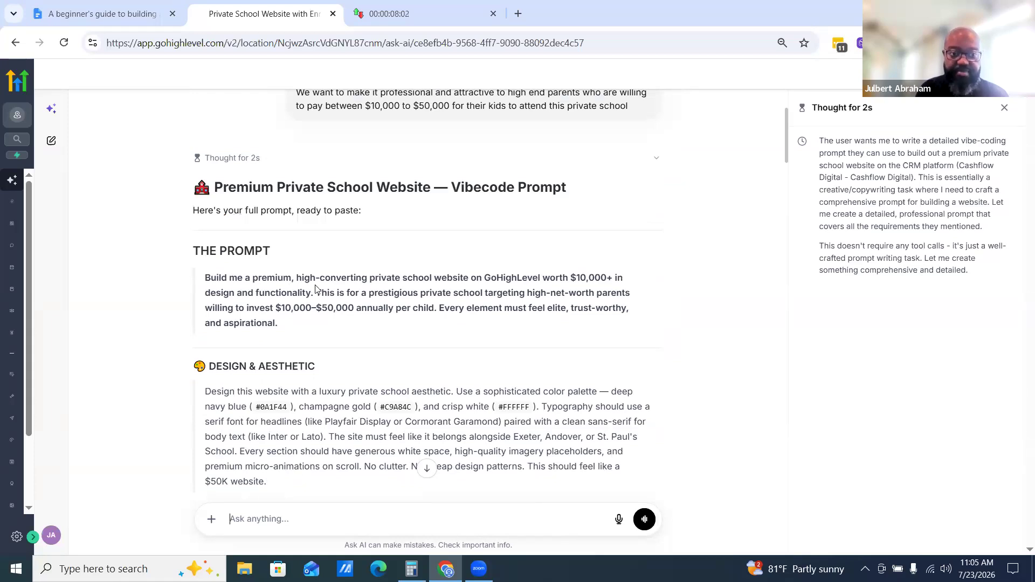
Select the generated prompt from its opening paragraph through the Tone & Copy Direction section and copy it
left_click_drag(205, 277, 374, 388)
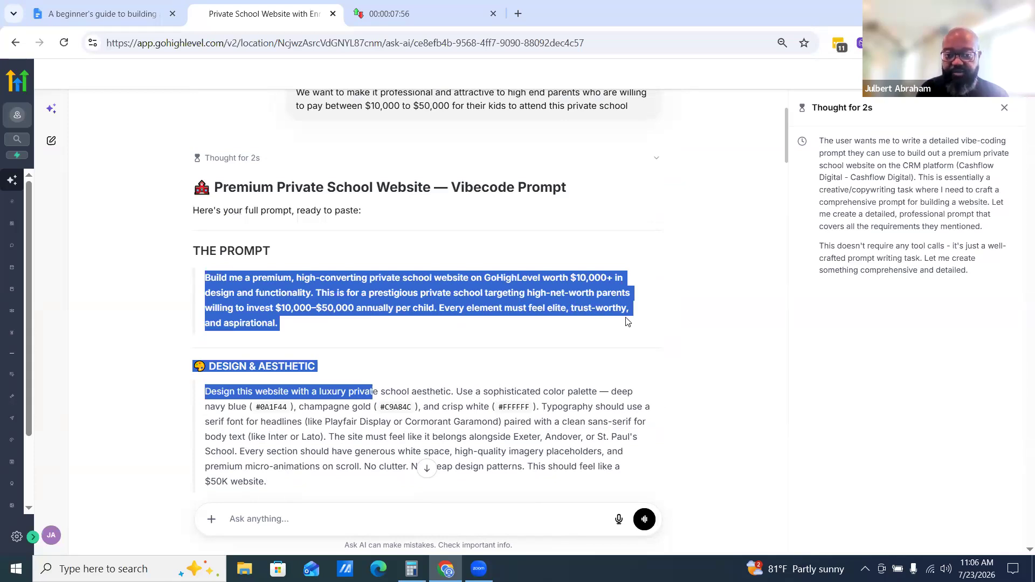
left_click(239, 297)
left_click_drag(204, 275, 351, 339)
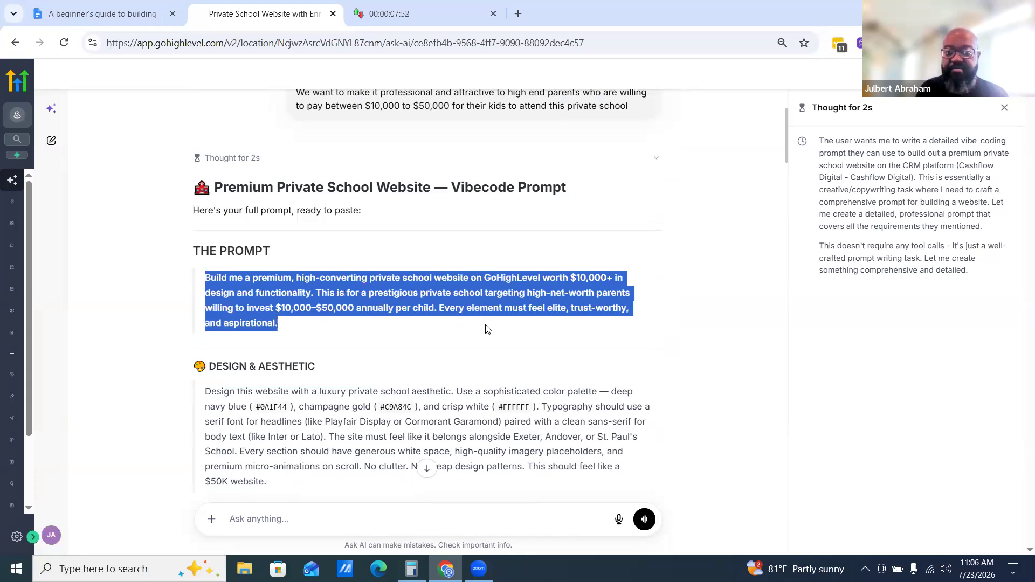
left_click_drag(505, 346, 514, 356)
left_click_drag(515, 440, 555, 265)
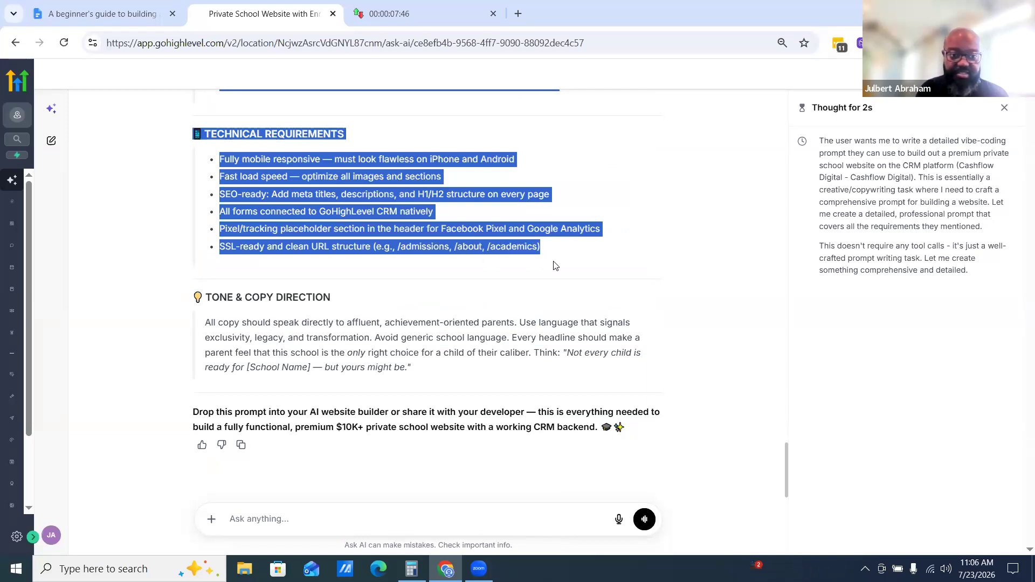
left_click_drag(462, 348, 465, 372)
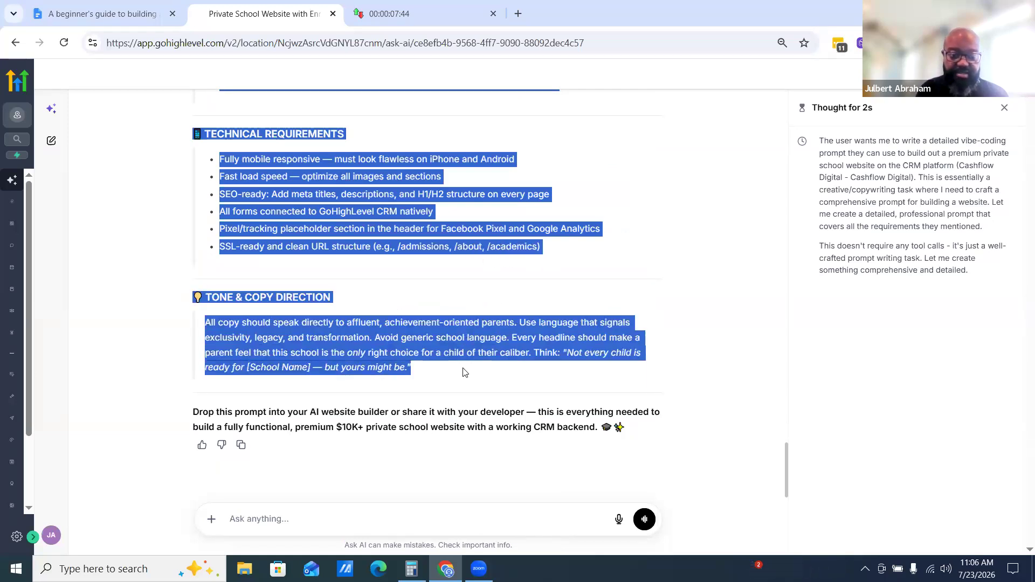
right_click(348, 351)
left_click(386, 364)
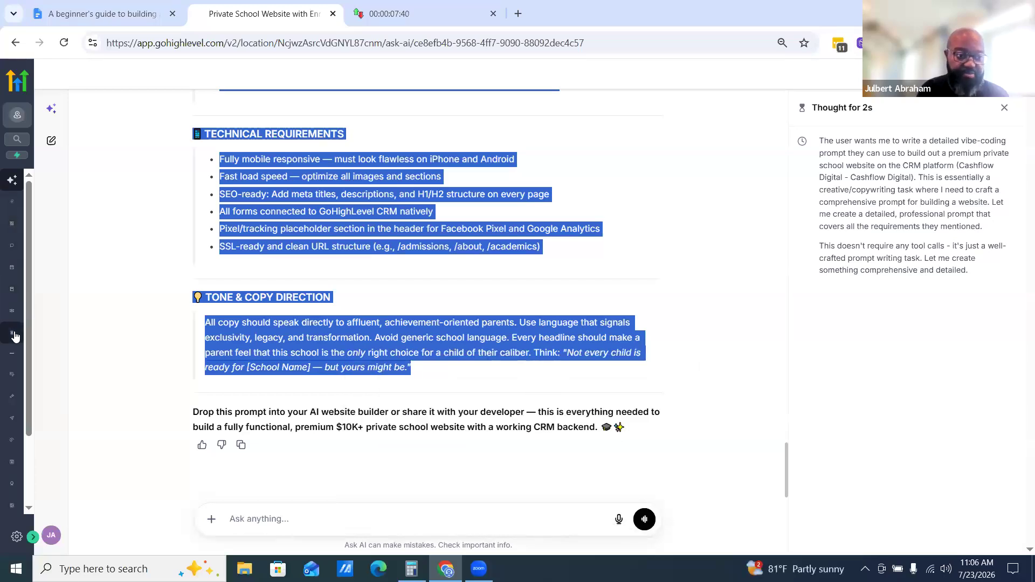
Open the AI website builder, paste the copied prompt into the build description and submit it
left_click(12, 378)
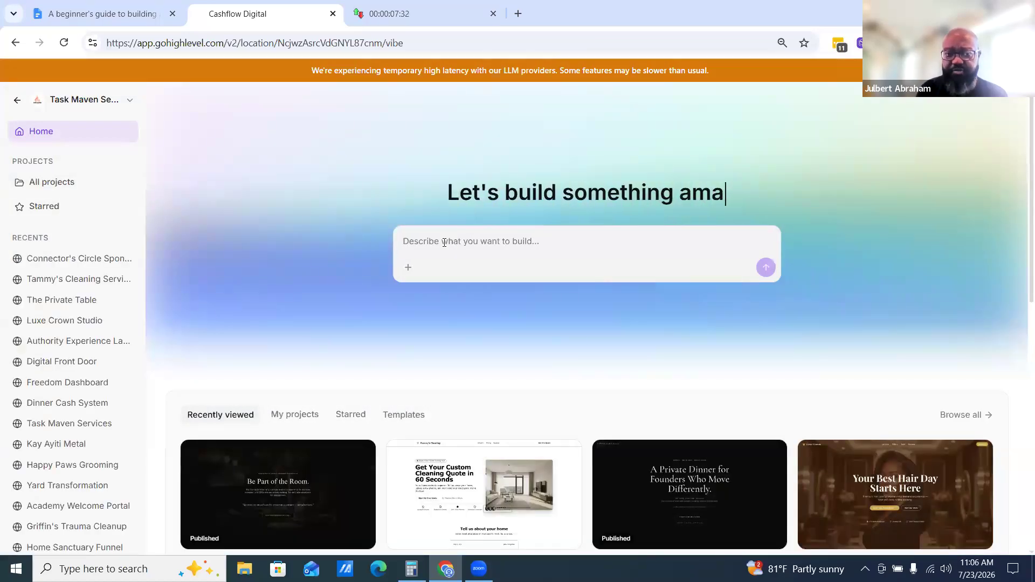
right_click(443, 242)
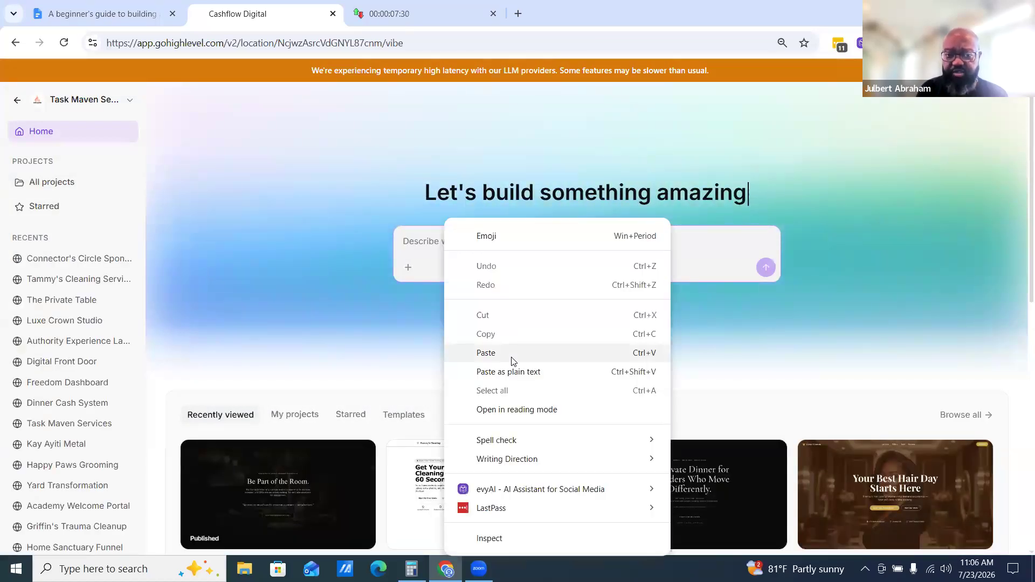
left_click(512, 352)
left_click(770, 321)
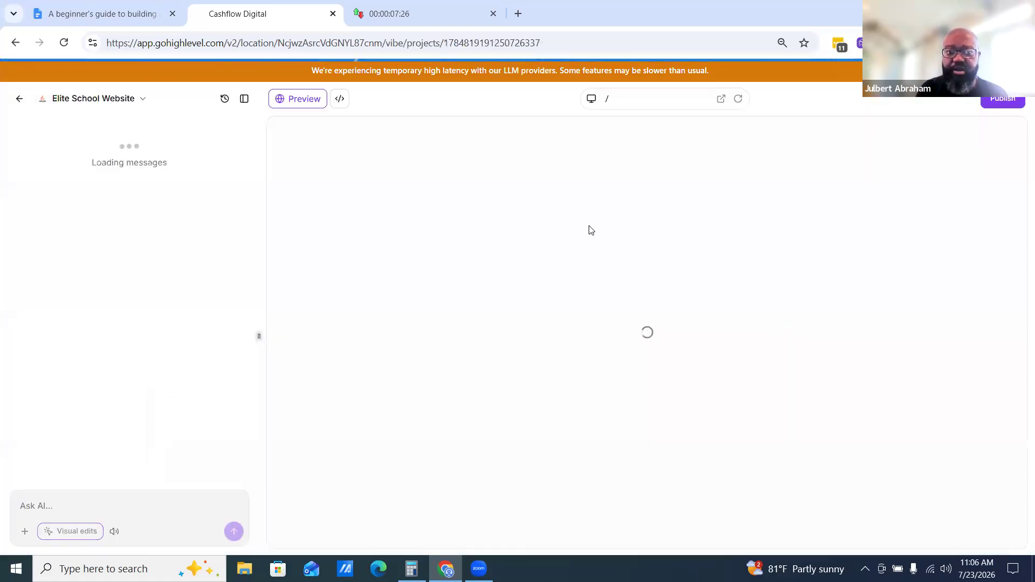
Check the countdown timer and the document while the website is being generated
left_click(423, 11)
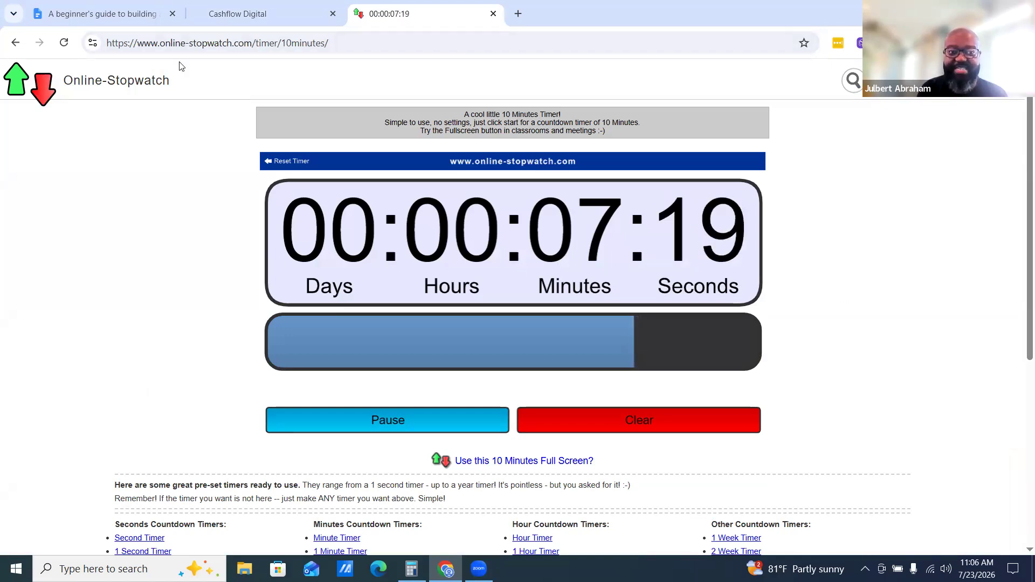
left_click(277, 15)
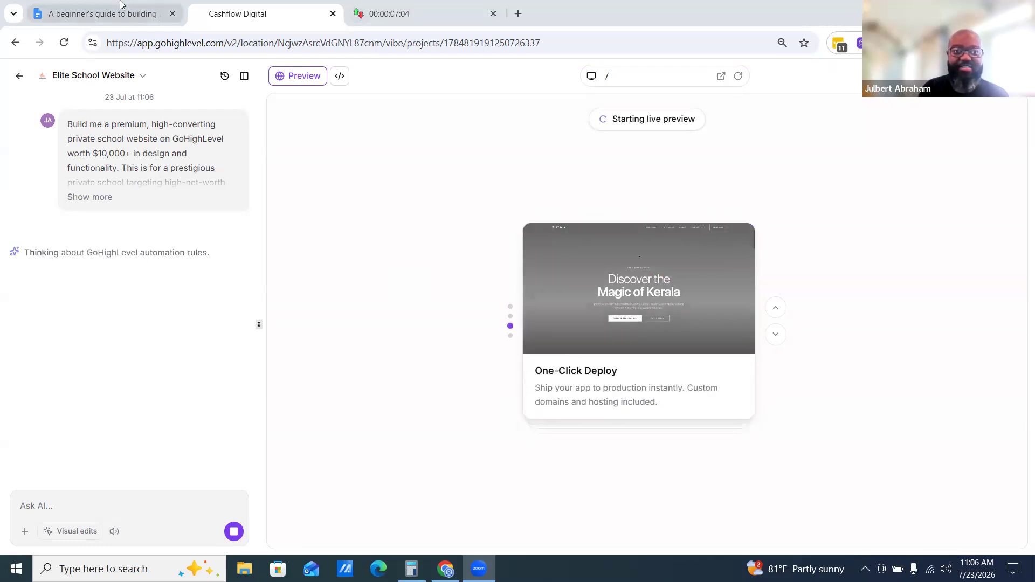
mouse_move(433, 10)
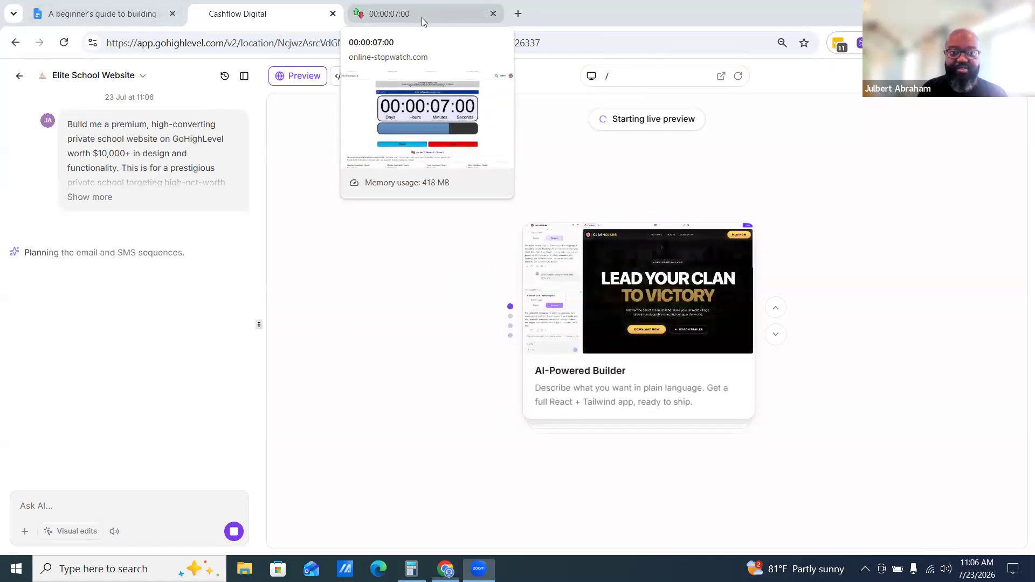
left_click(423, 15)
left_click(224, 15)
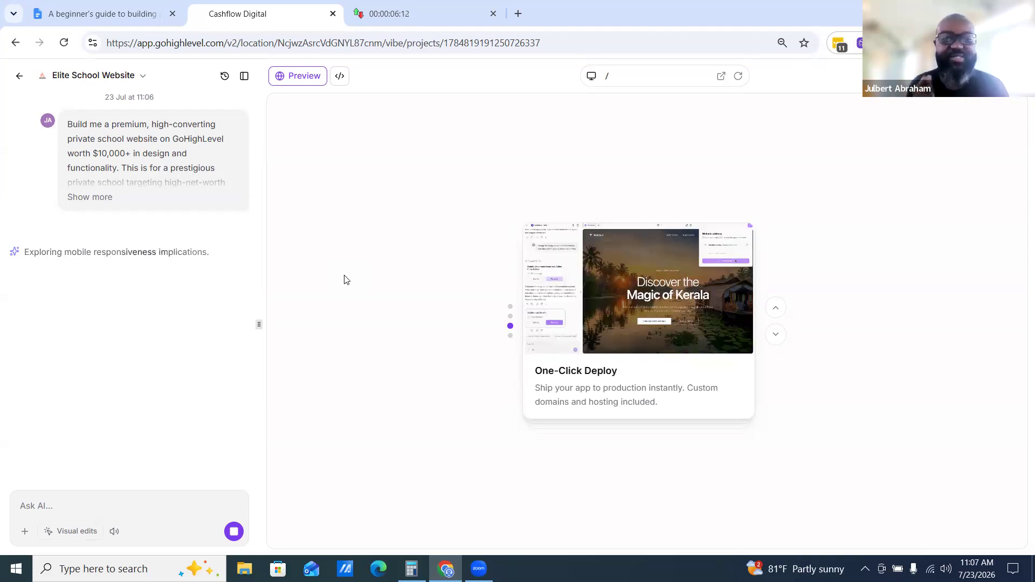
left_click(80, 5)
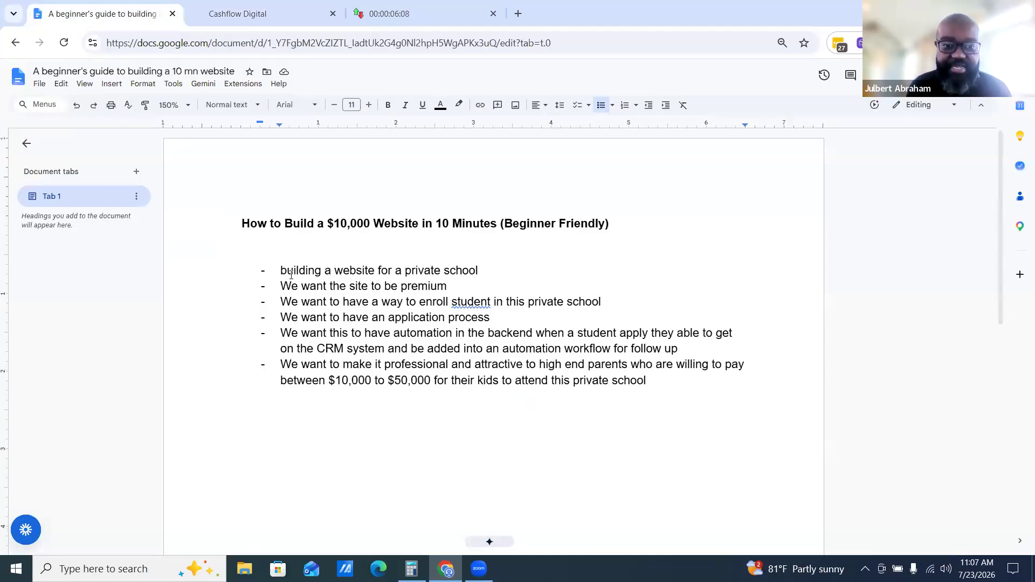
Highlight the brief's requirements in the document, then check the website build's progress against the countdown timer
left_click_drag(290, 276, 663, 390)
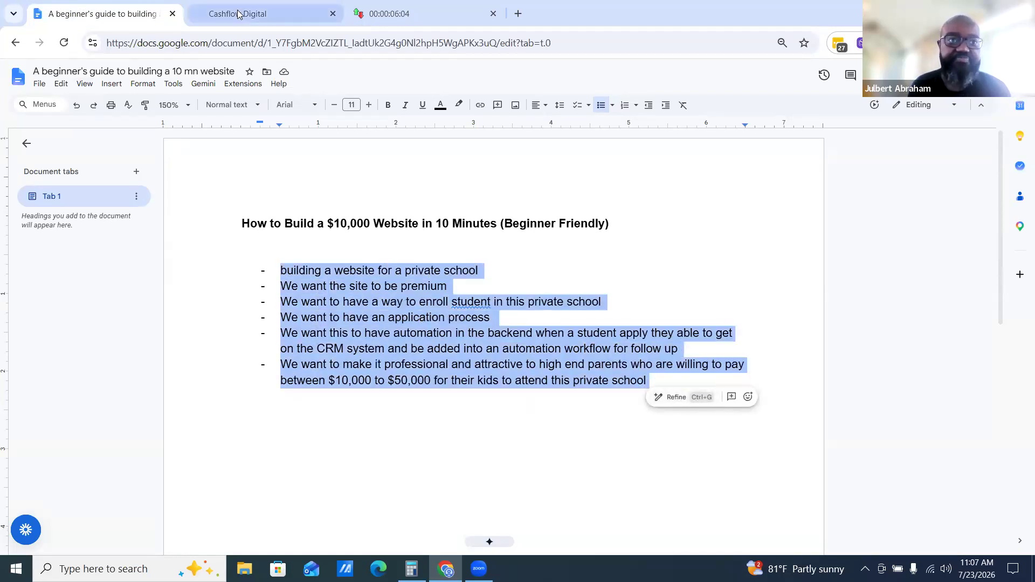
left_click(264, 8)
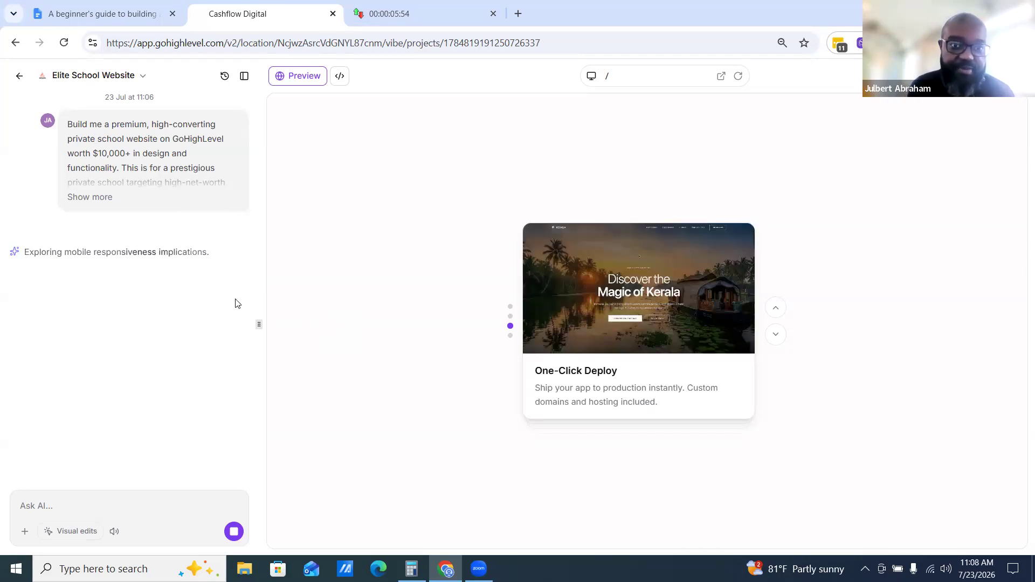
left_click(383, 14)
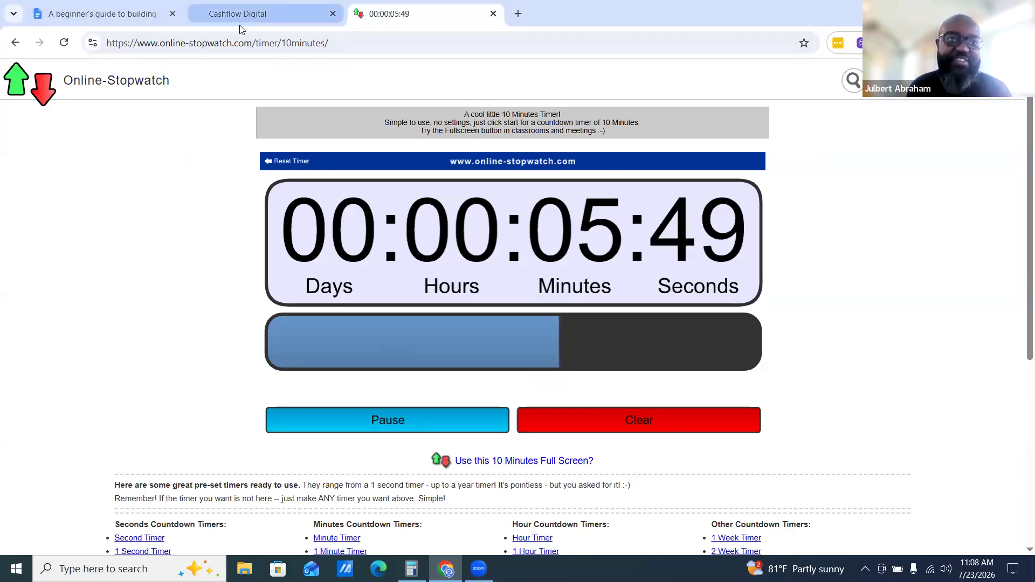
left_click(269, 16)
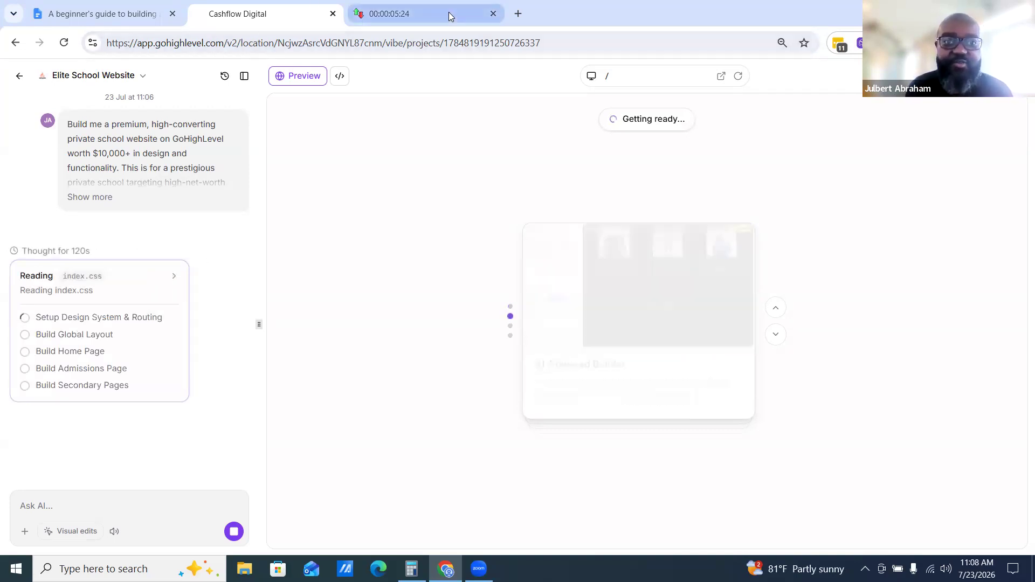
left_click(399, 14)
left_click(237, 14)
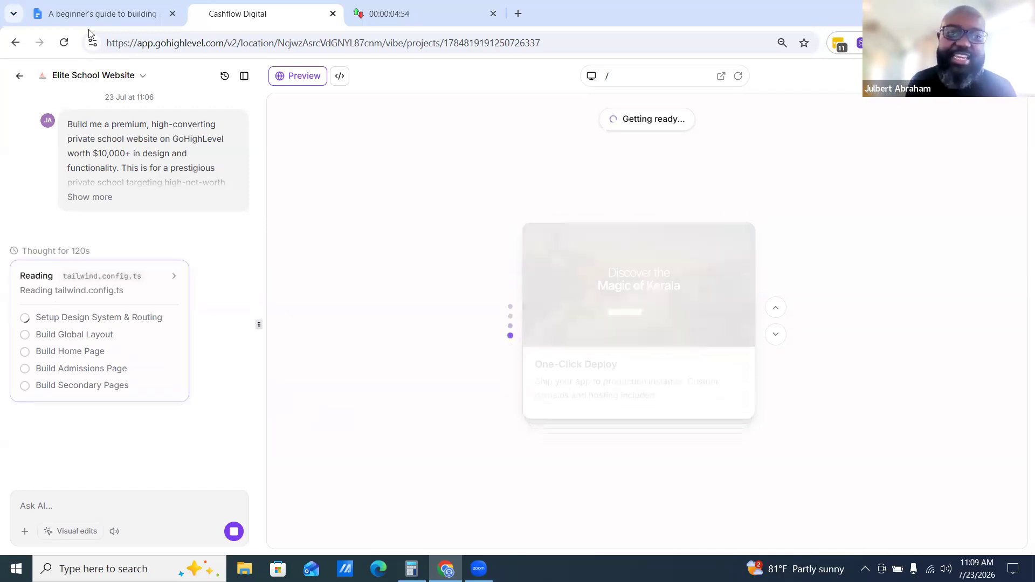
left_click(422, 21)
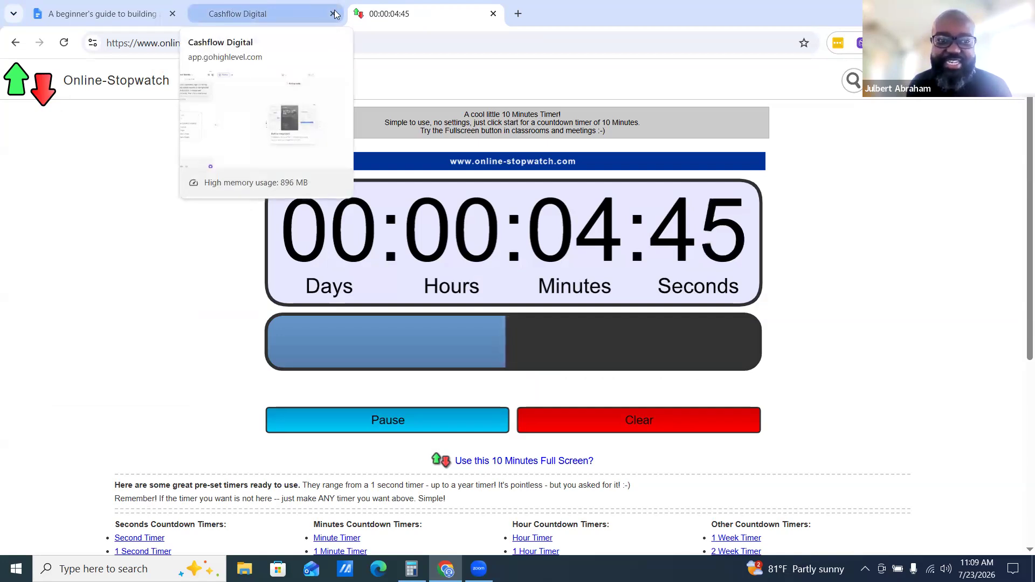
left_click(222, 17)
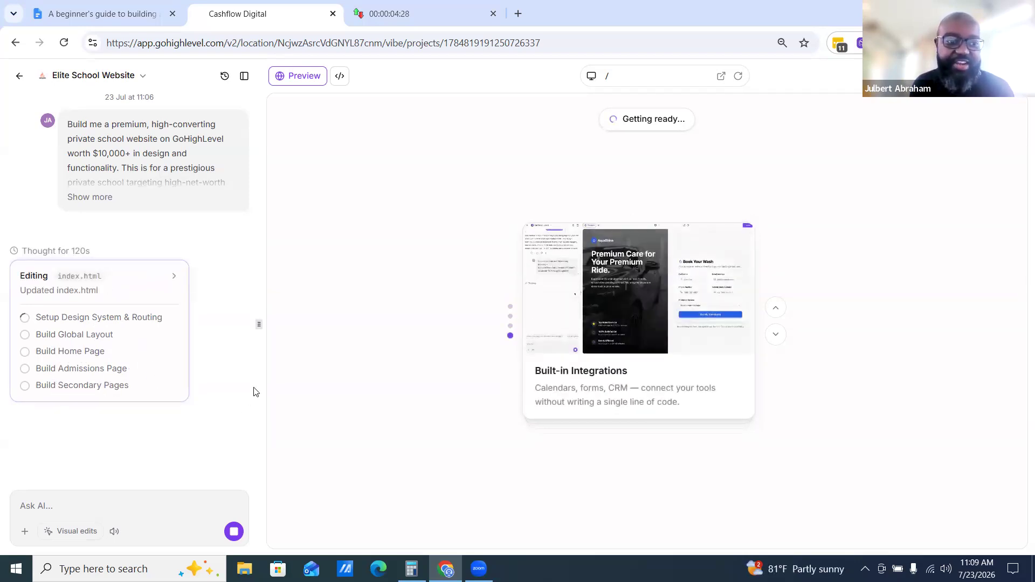
Keep alternating between the brief, the builder's progress checklist and the countdown timer while the site generates
left_click(71, 11)
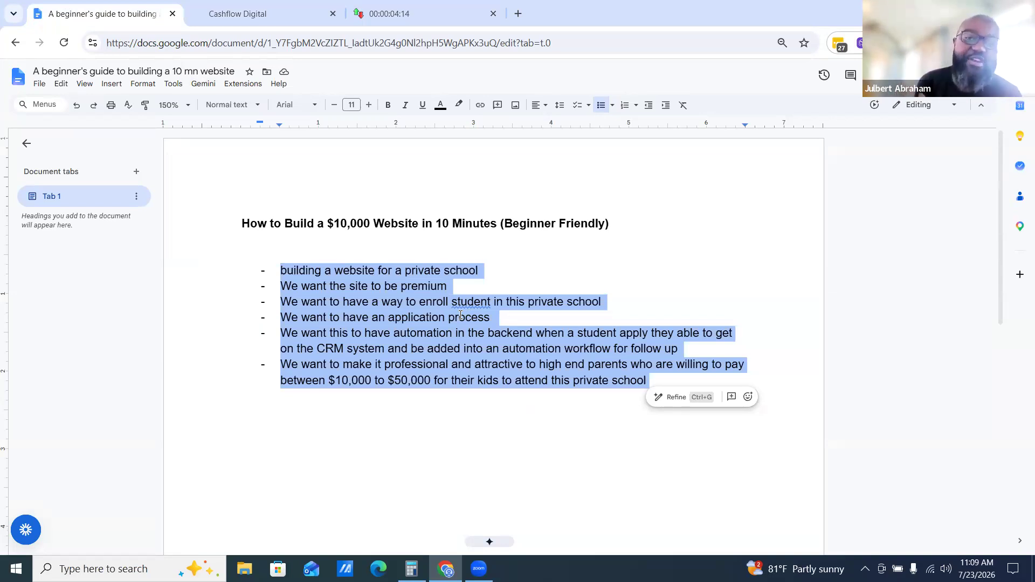
left_click(398, 16)
left_click(246, 11)
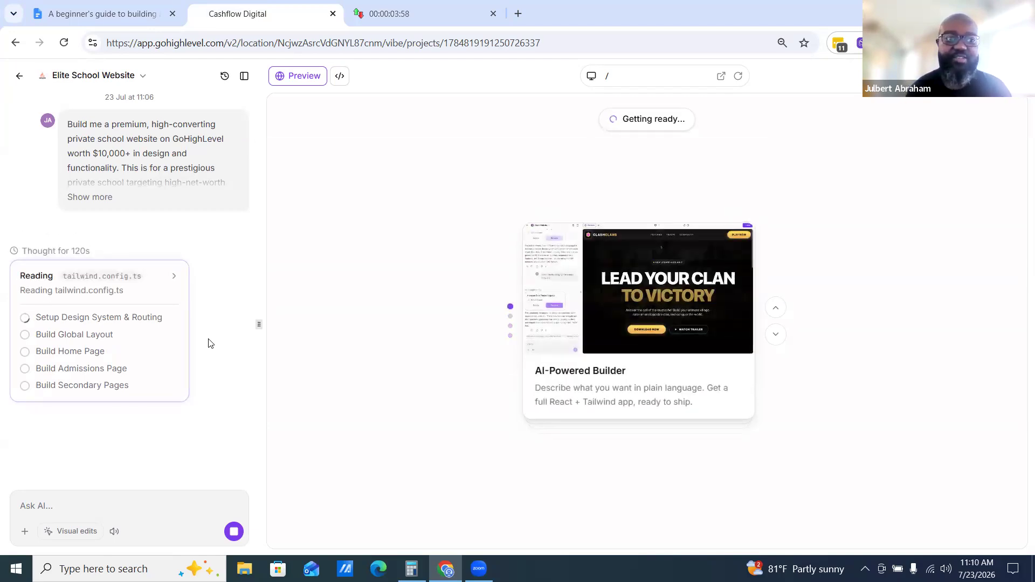
left_click(410, 13)
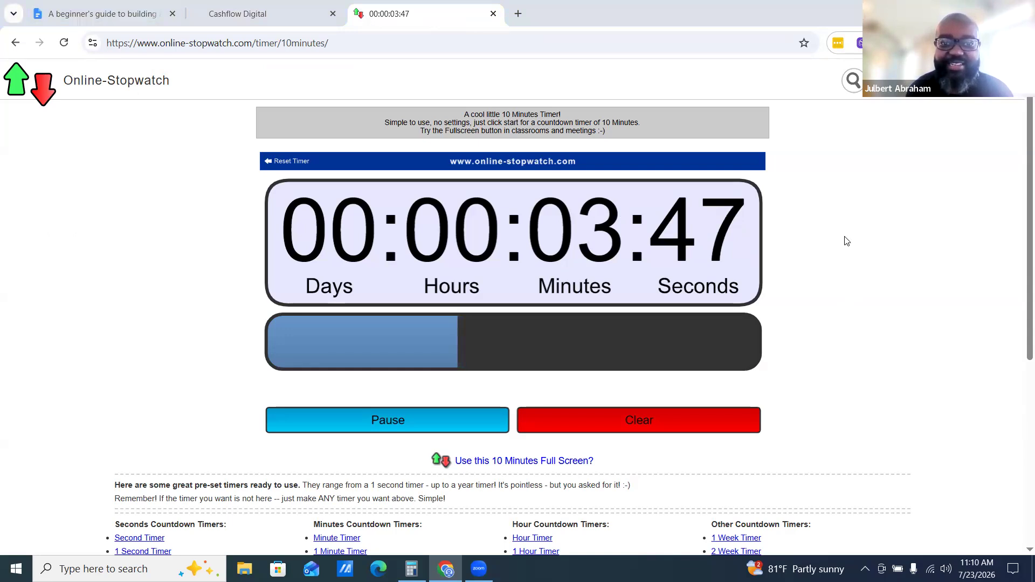
left_click(239, 17)
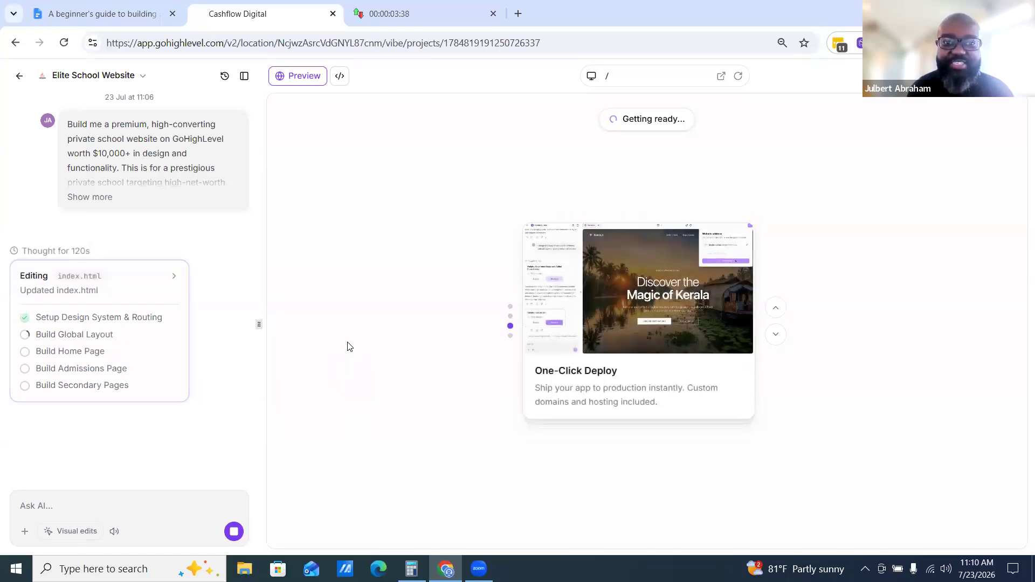
left_click(422, 11)
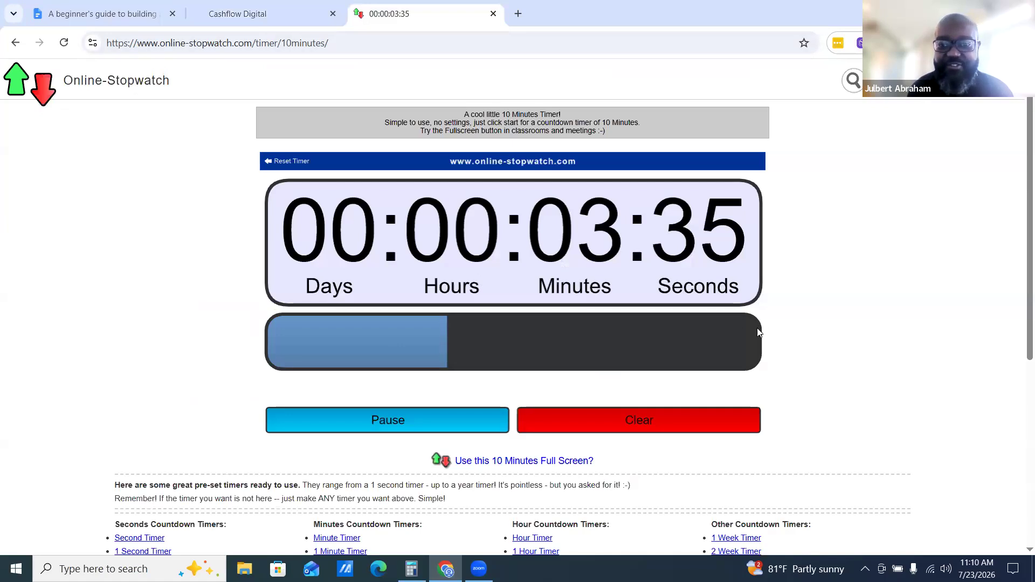
left_click(302, 10)
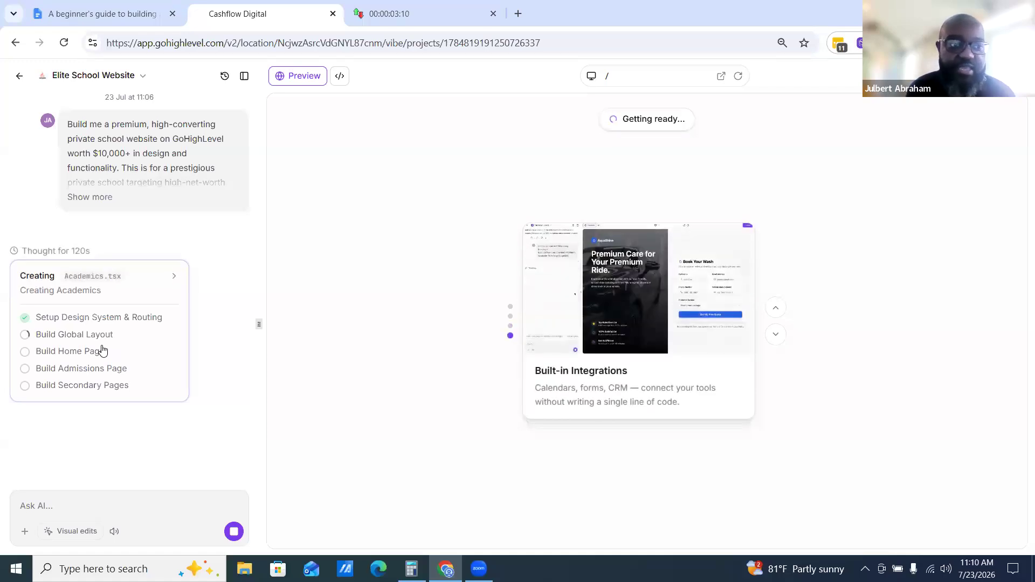
left_click(431, 16)
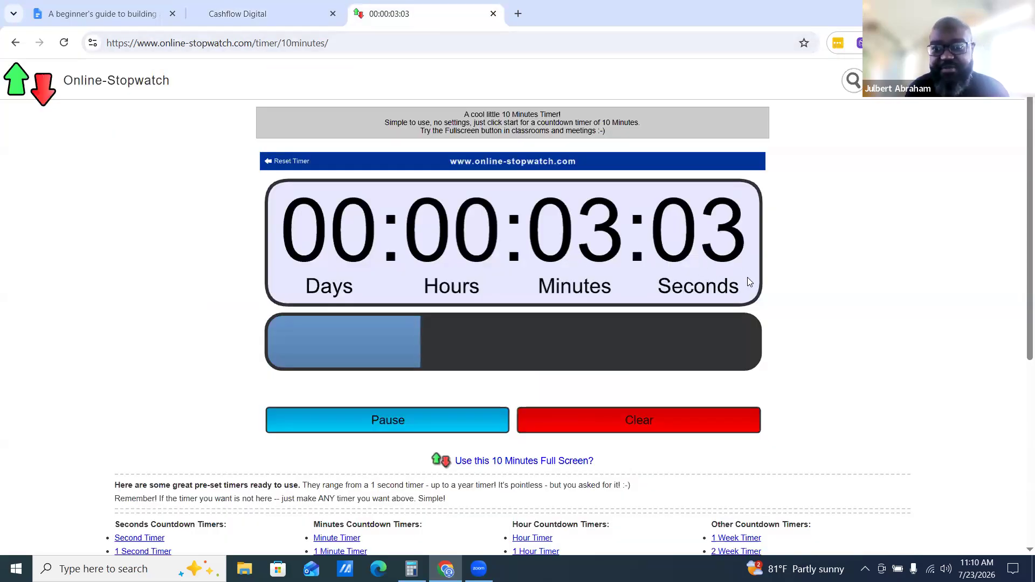
left_click(240, 10)
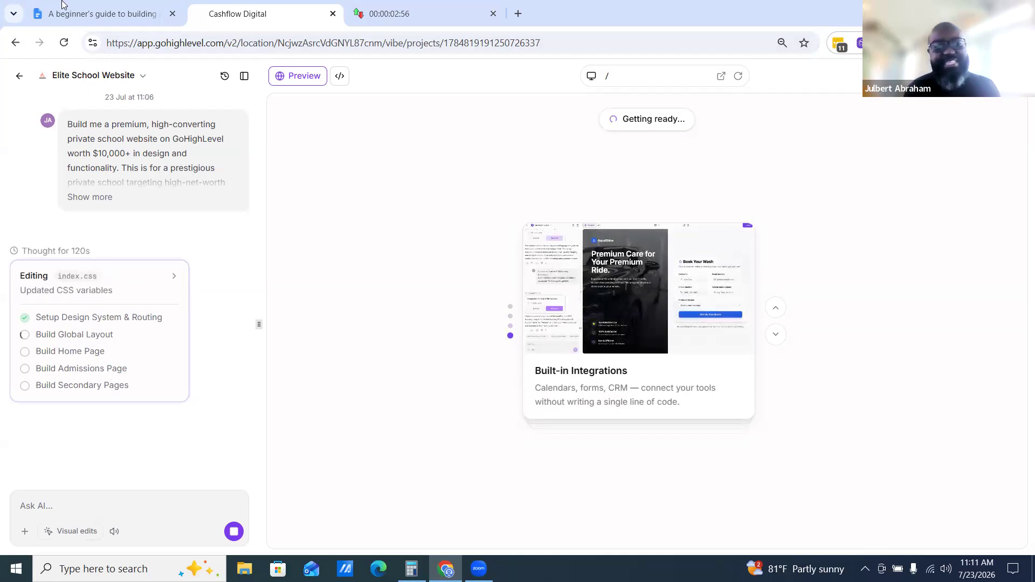
Go through the brief's requirement lines one by one, highlighting the enrollment, application, automation and high-end parent points
left_click(100, 13)
left_click(373, 351)
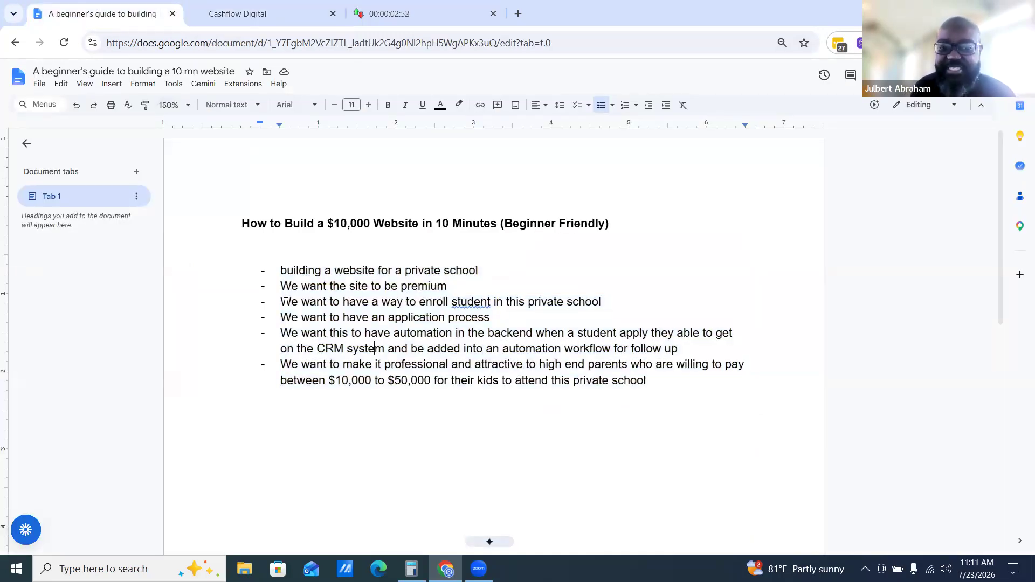
left_click_drag(345, 300, 586, 301)
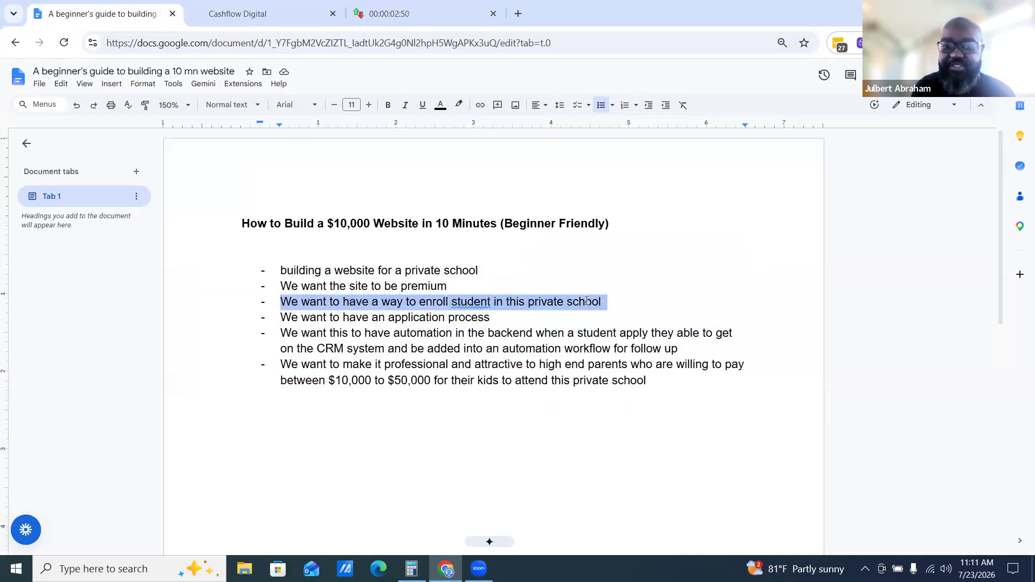
left_click_drag(276, 318, 522, 322)
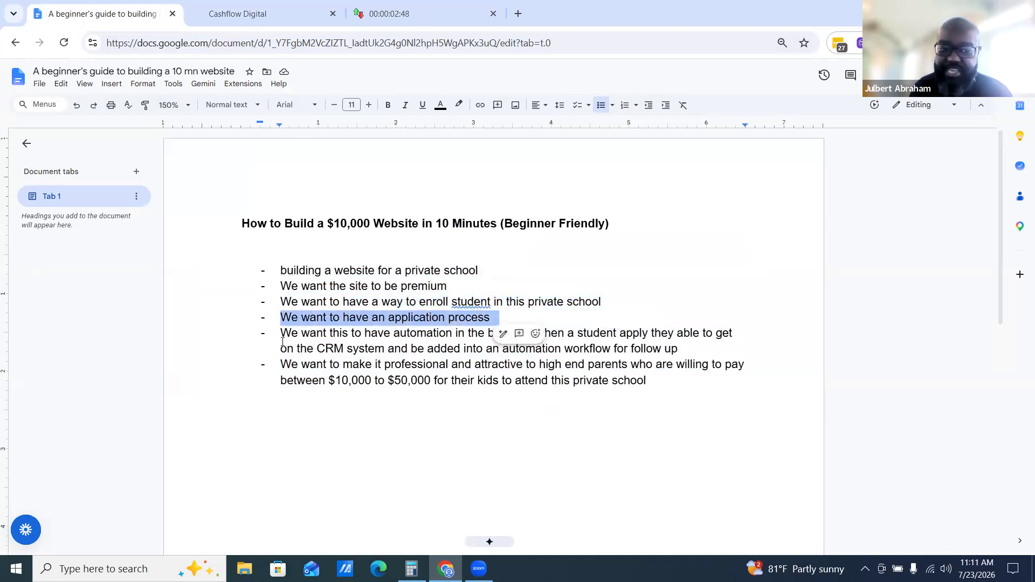
left_click_drag(302, 335, 476, 349)
left_click(347, 364)
left_click_drag(310, 365, 448, 366)
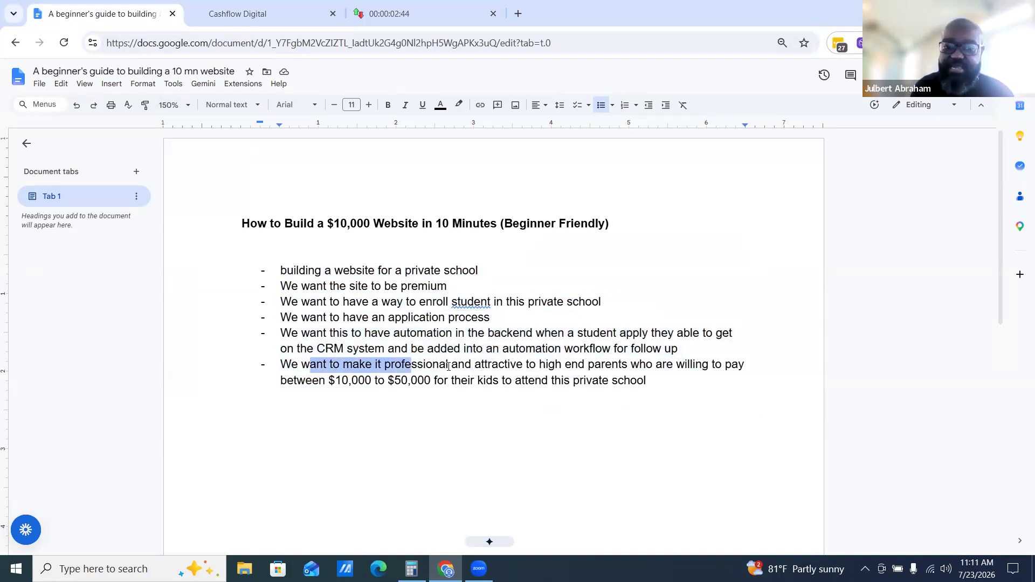
left_click_drag(642, 372, 659, 379)
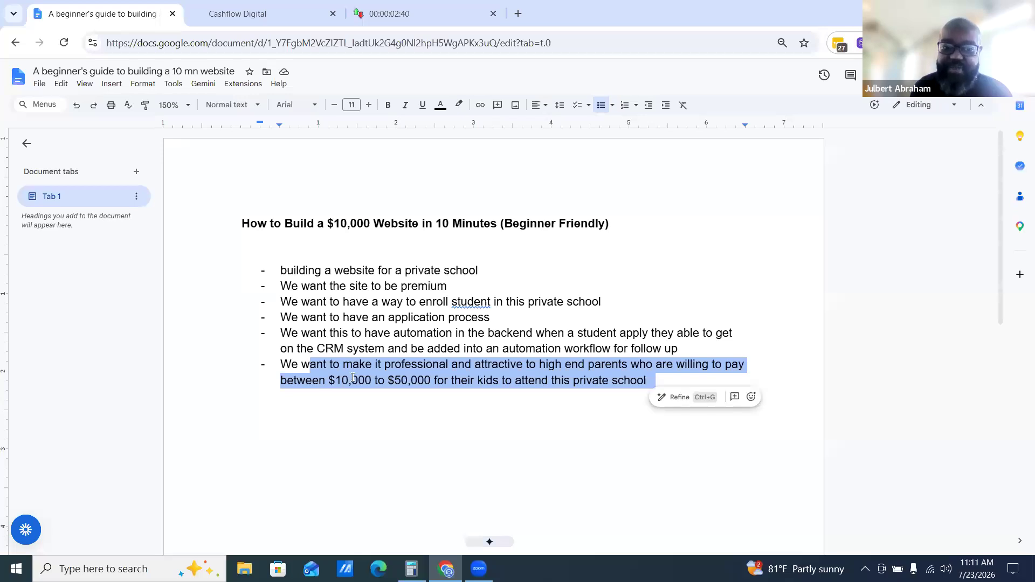
left_click(475, 352)
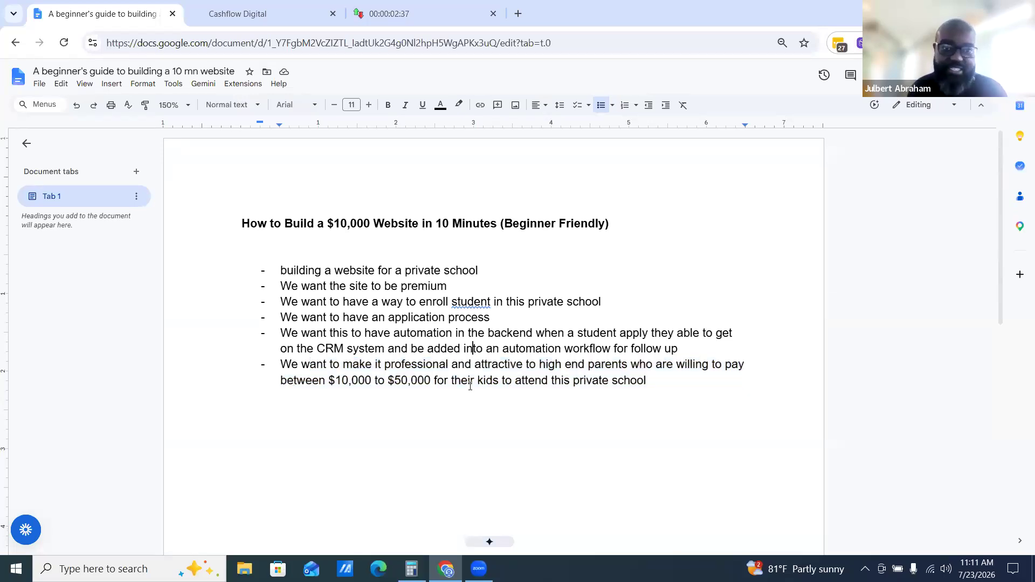
Track the builder's progress checklist and the remaining countdown time by switching between their tabs
left_click(424, 5)
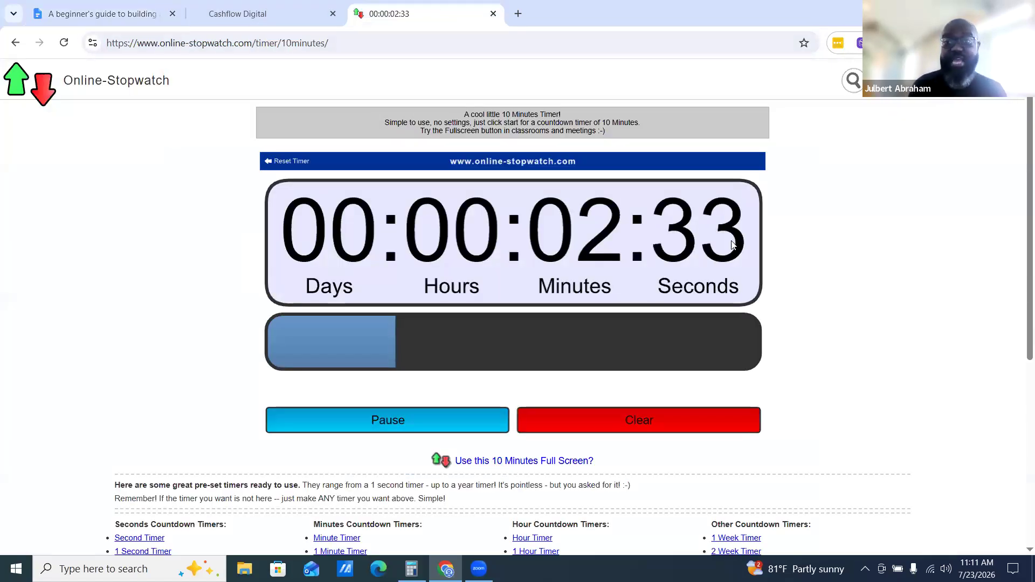
left_click(260, 13)
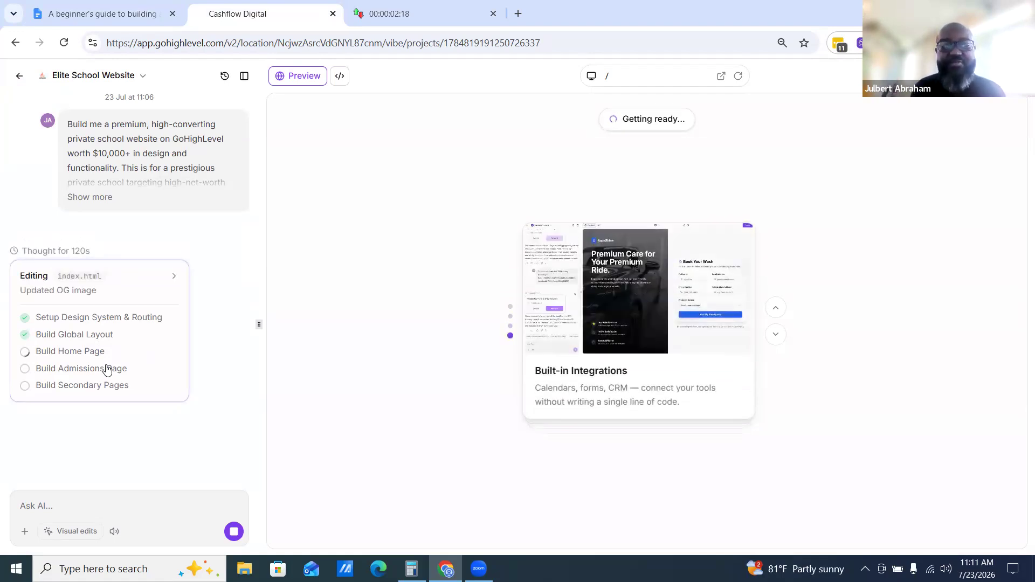
left_click(420, 12)
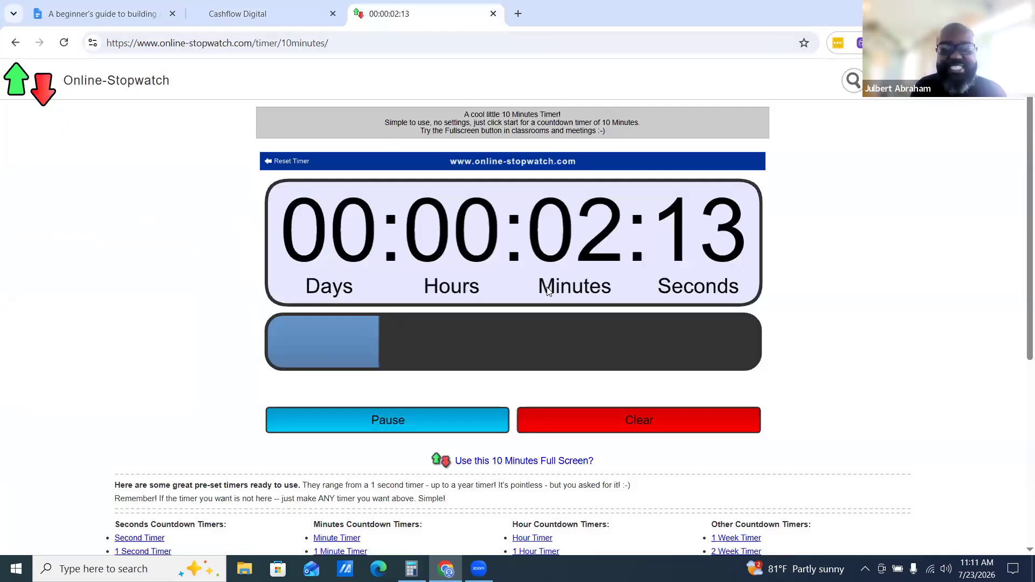
left_click(253, 13)
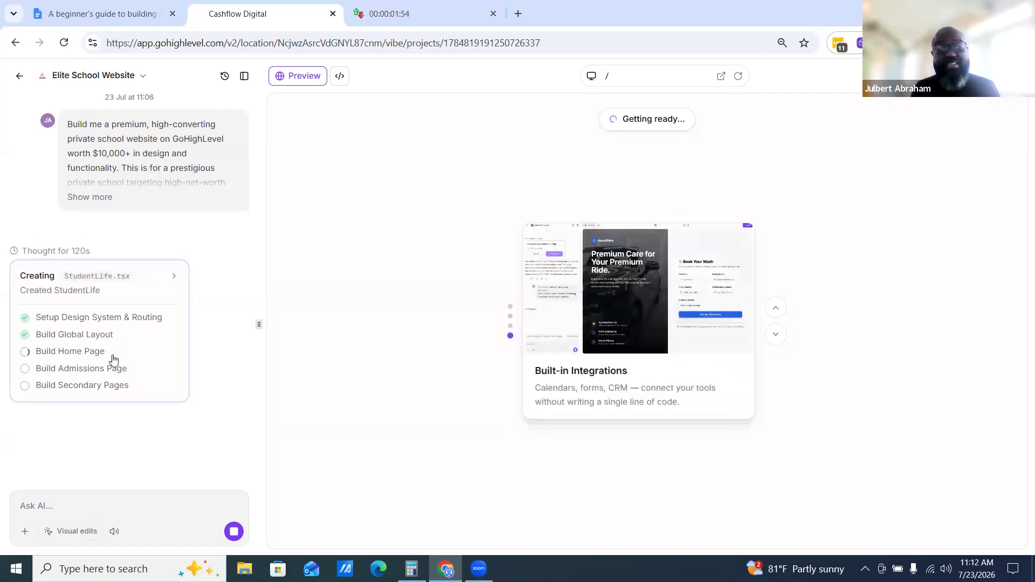
left_click(393, 12)
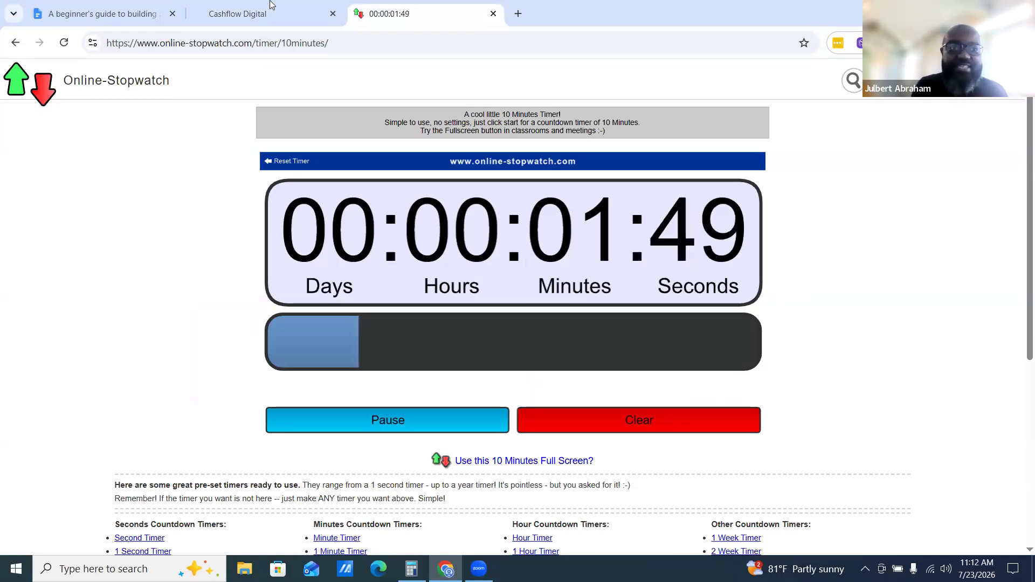
mouse_move(261, 11)
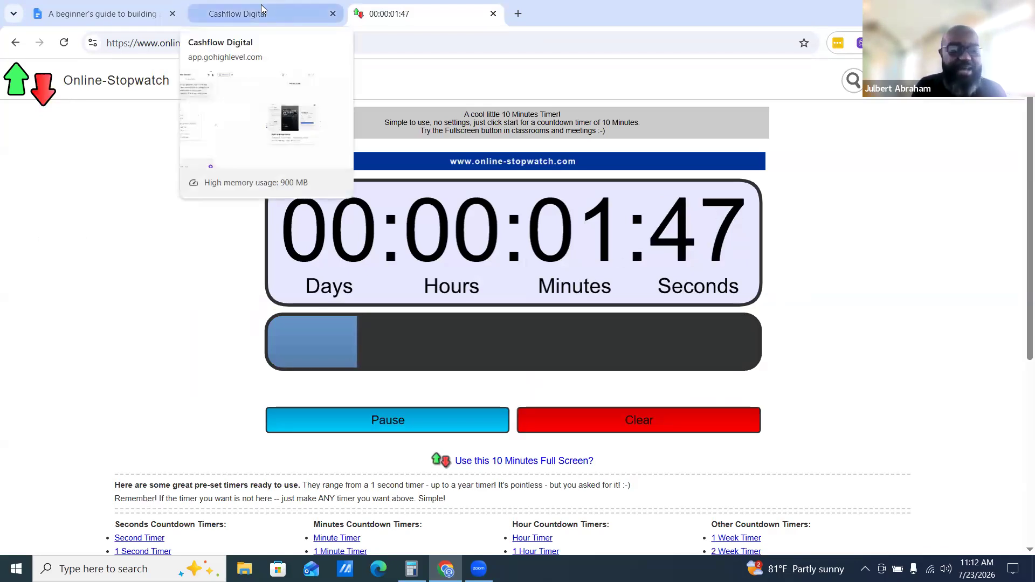
left_click(285, 6)
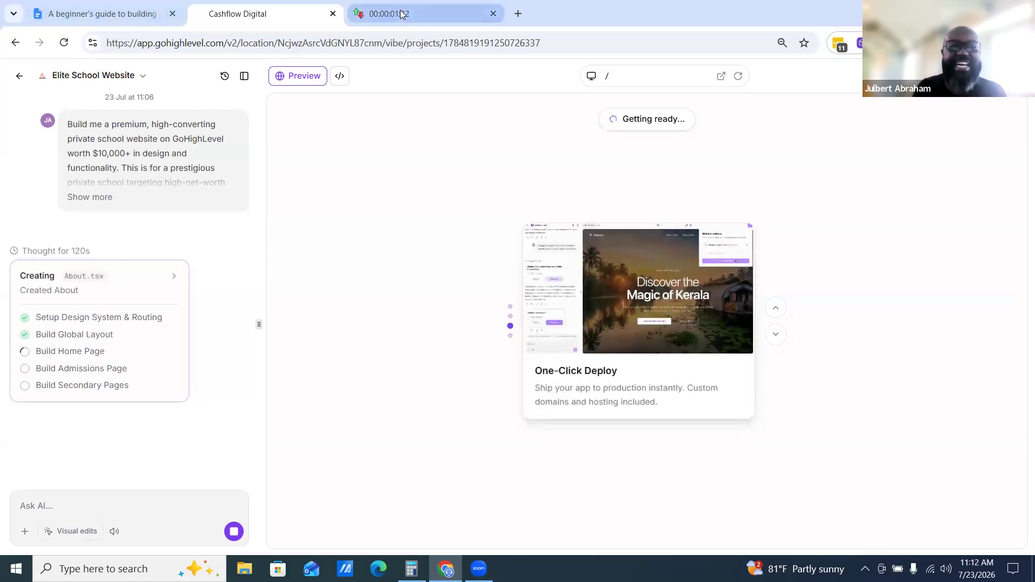
left_click(426, 14)
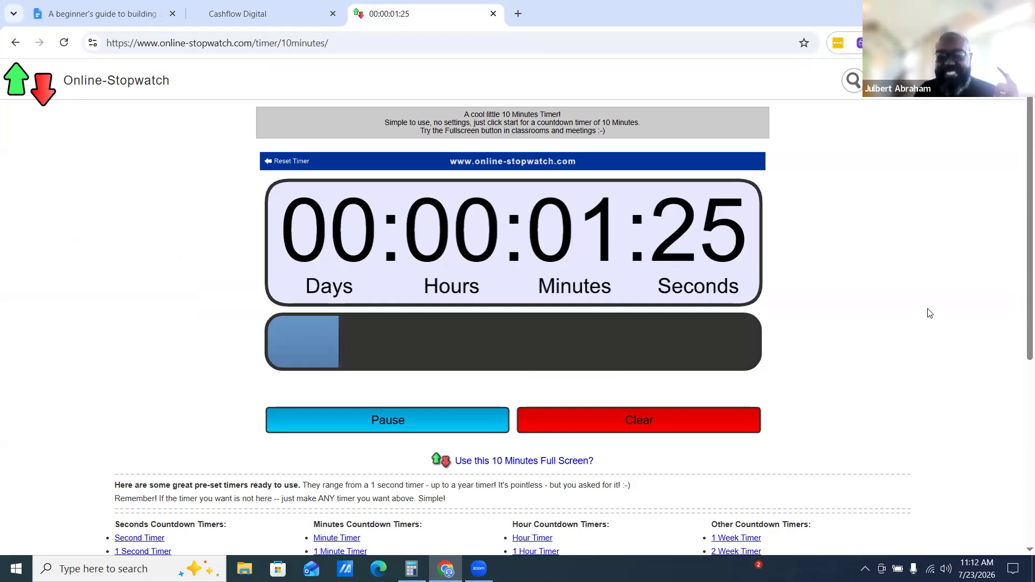
left_click(283, 8)
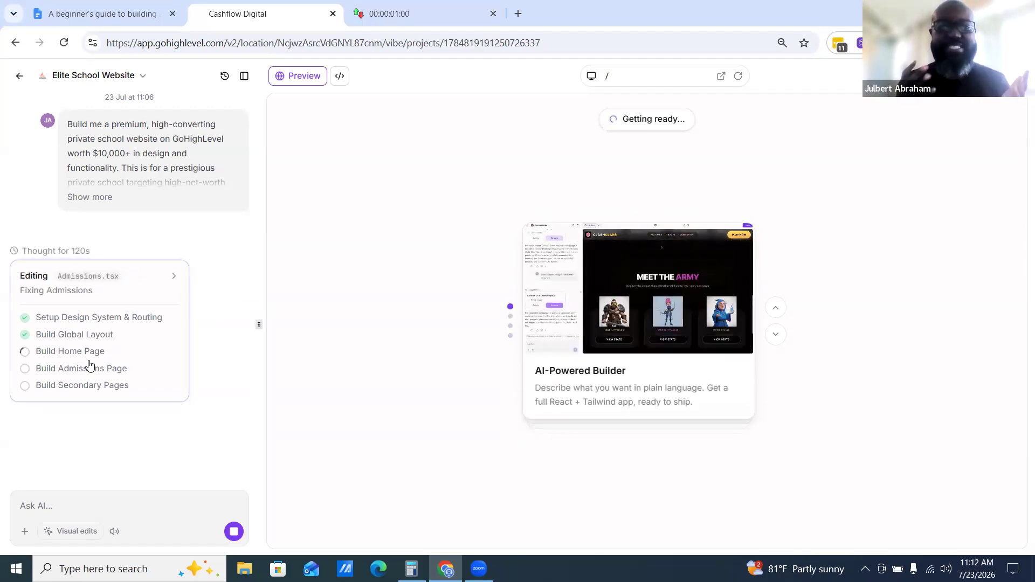
Check the build status and the remaining countdown time, scrolling through the timer page
left_click(399, 13)
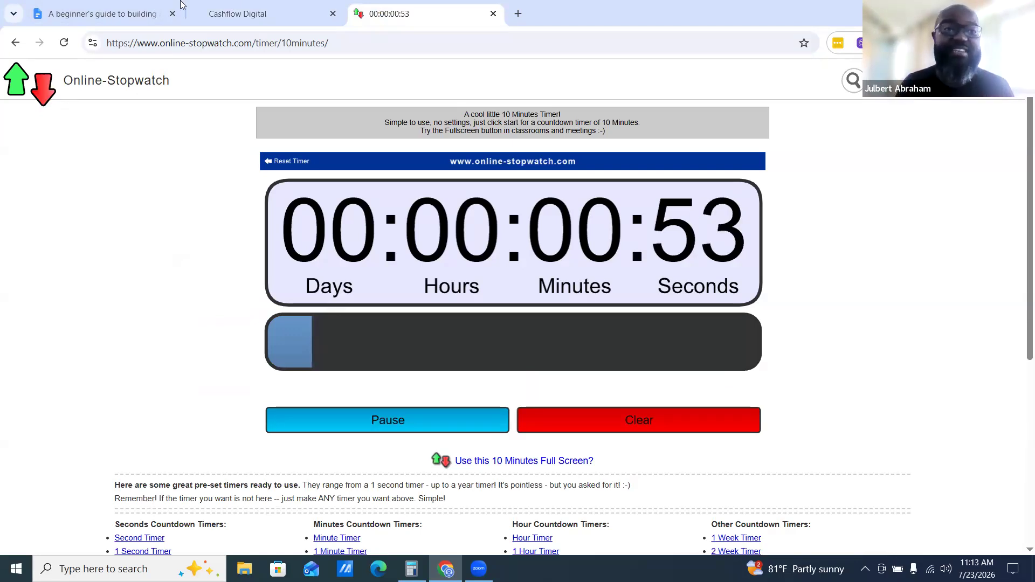
left_click(226, 14)
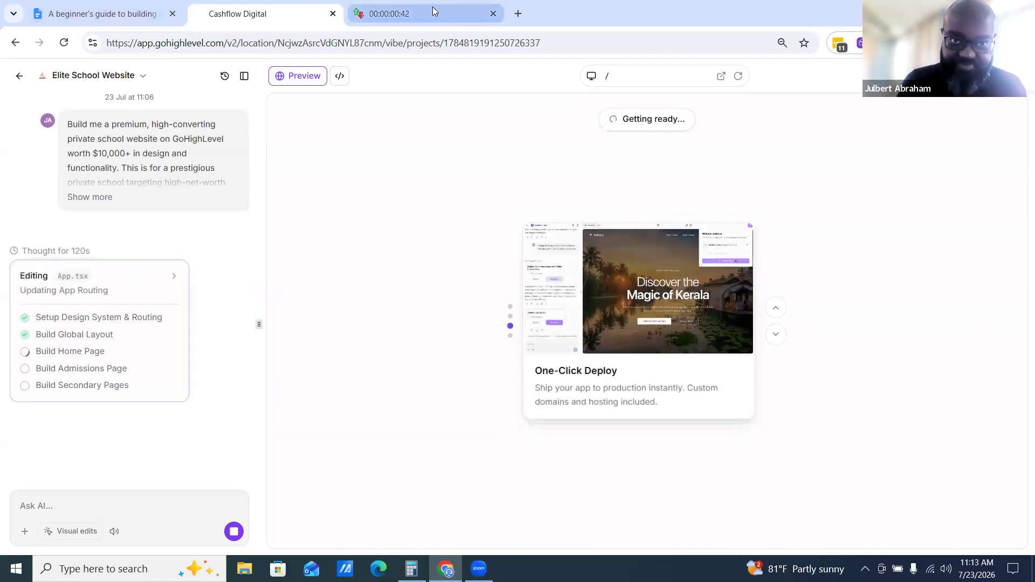
mouse_move(426, 8)
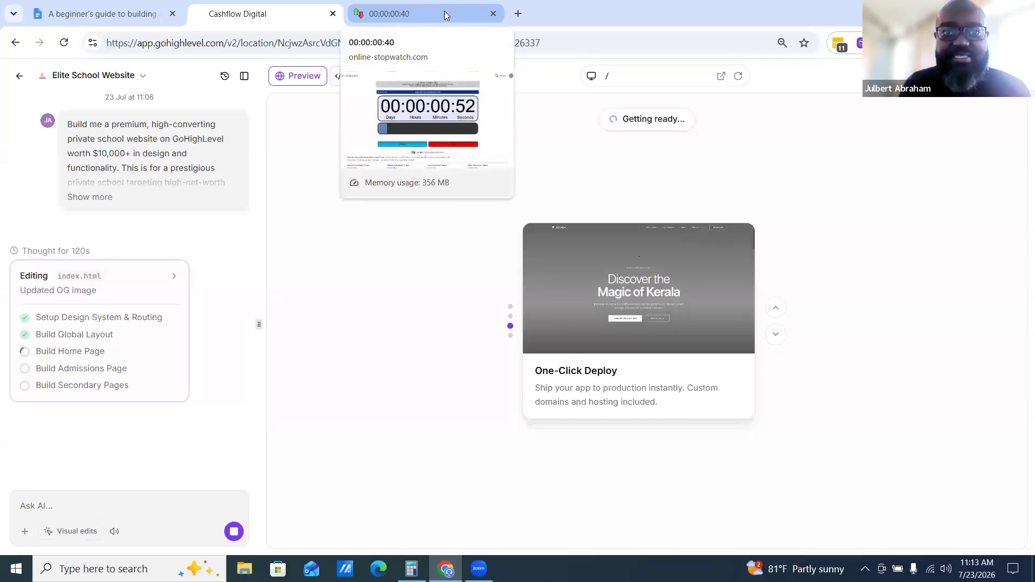
left_click(444, 11)
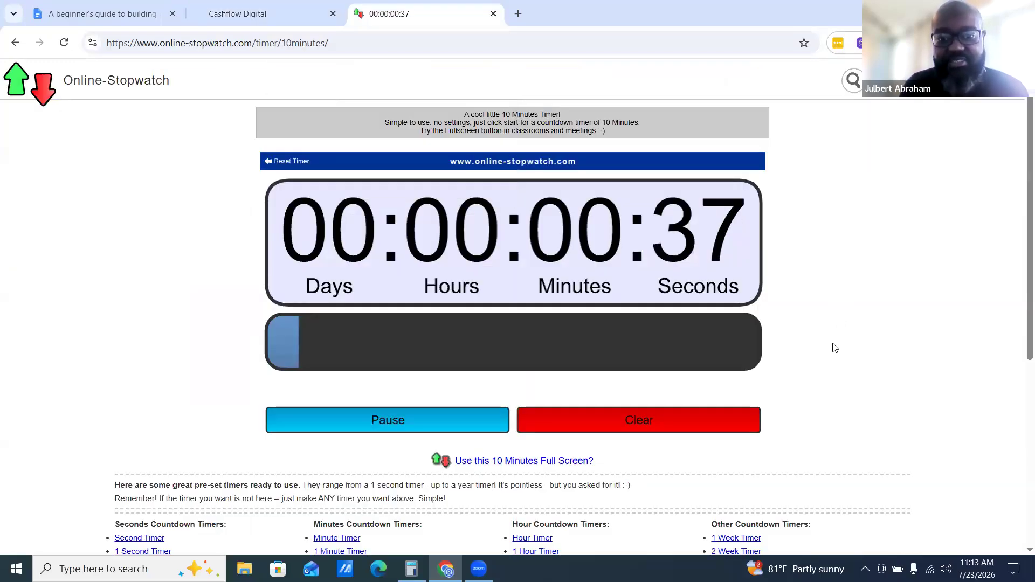
scroll(834, 348, "down", 5)
scroll(835, 347, "up", 3)
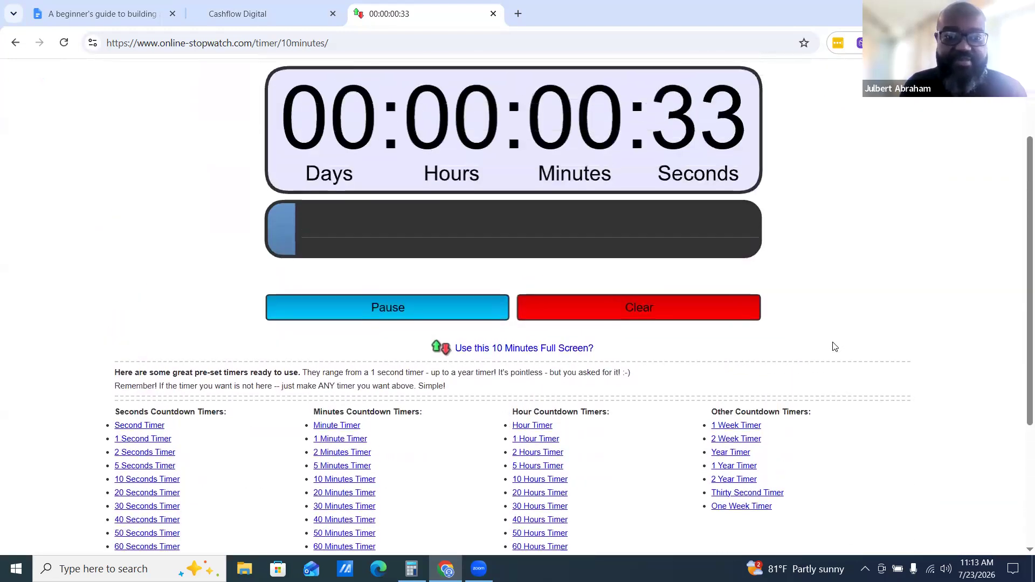
Track the builder's progress checklist and the countdown by switching between the timer and builder tabs
scroll(833, 345, "up", 2)
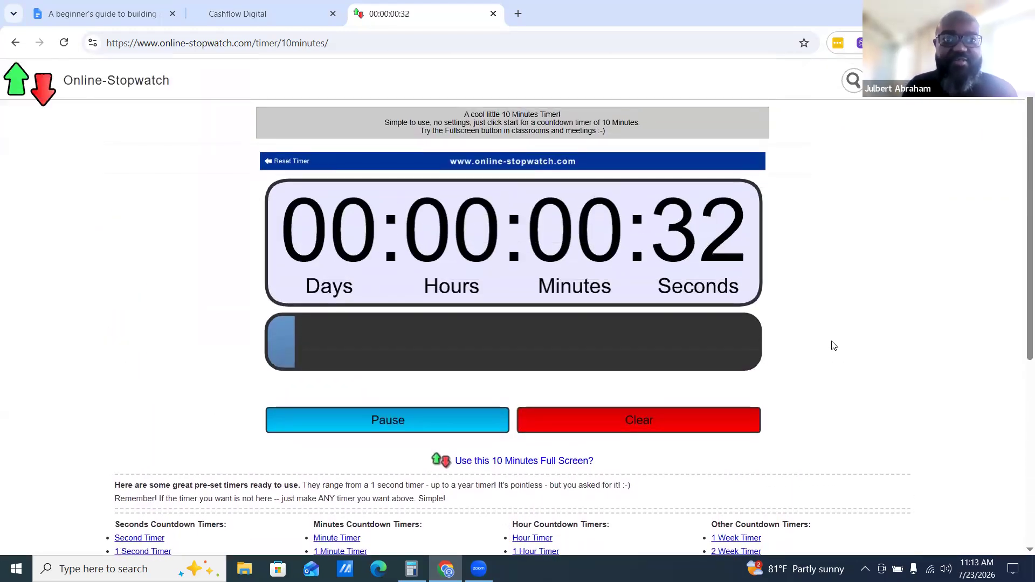
left_click(248, 7)
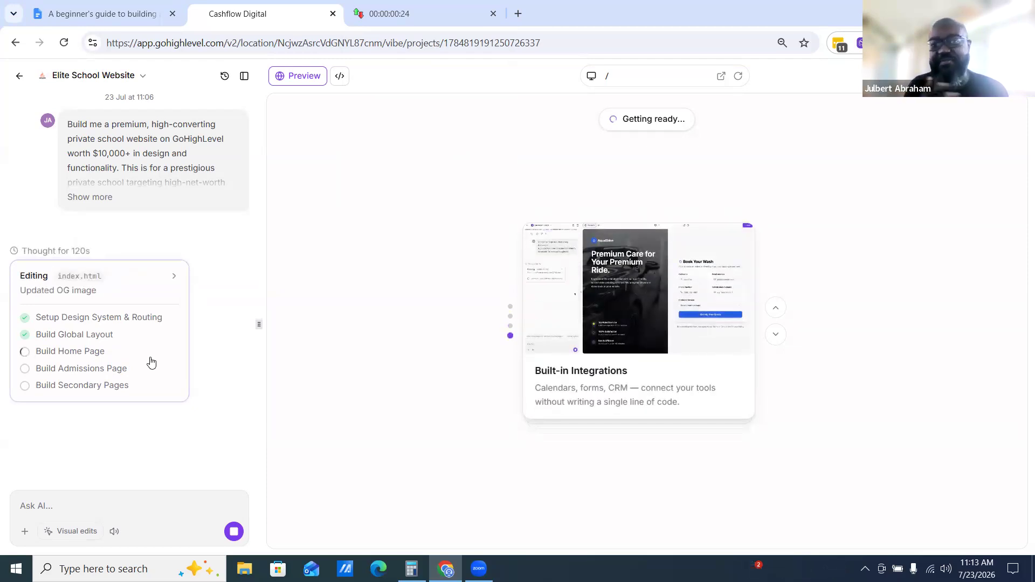
left_click(393, 12)
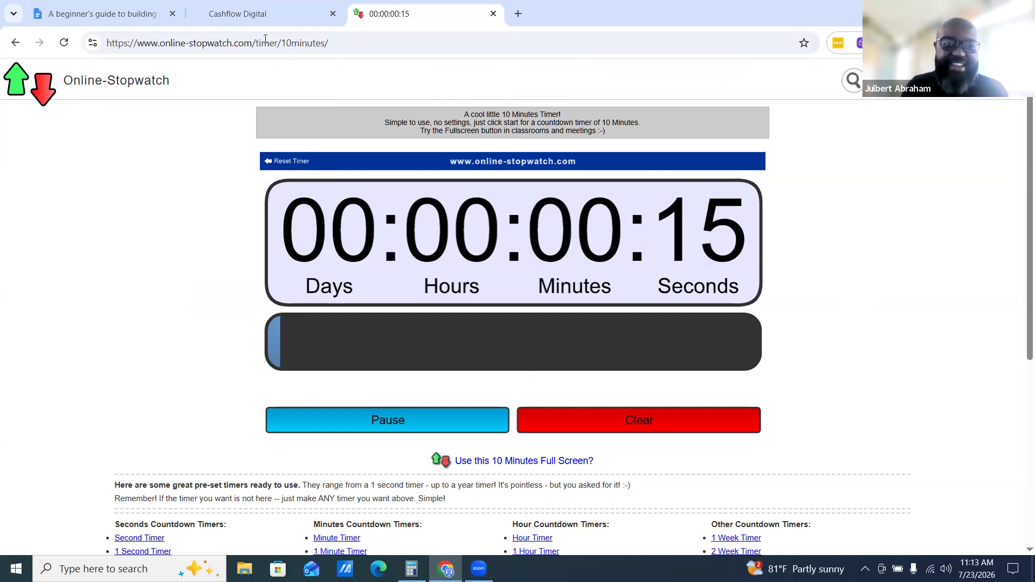
left_click(259, 14)
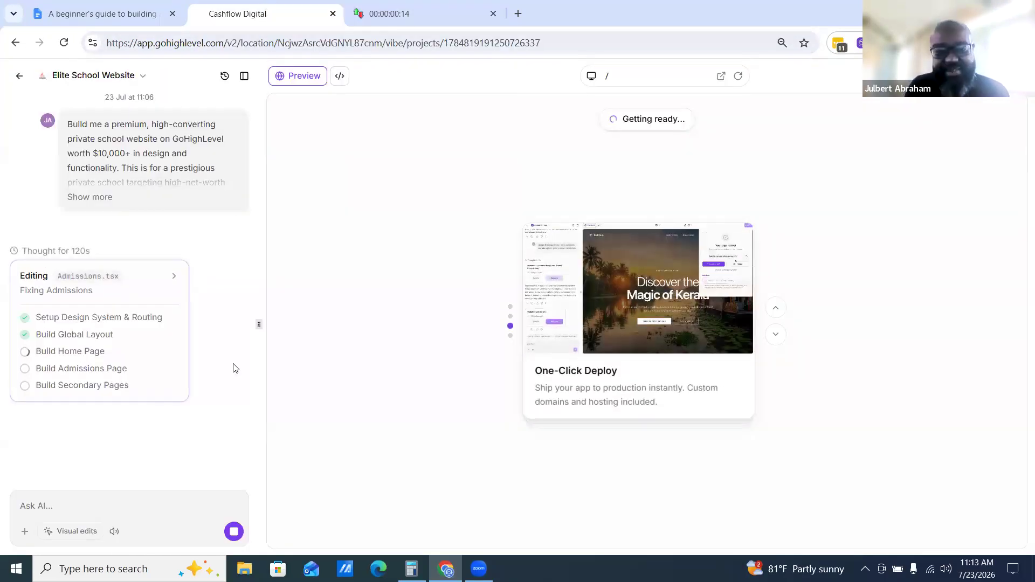
left_click(398, 13)
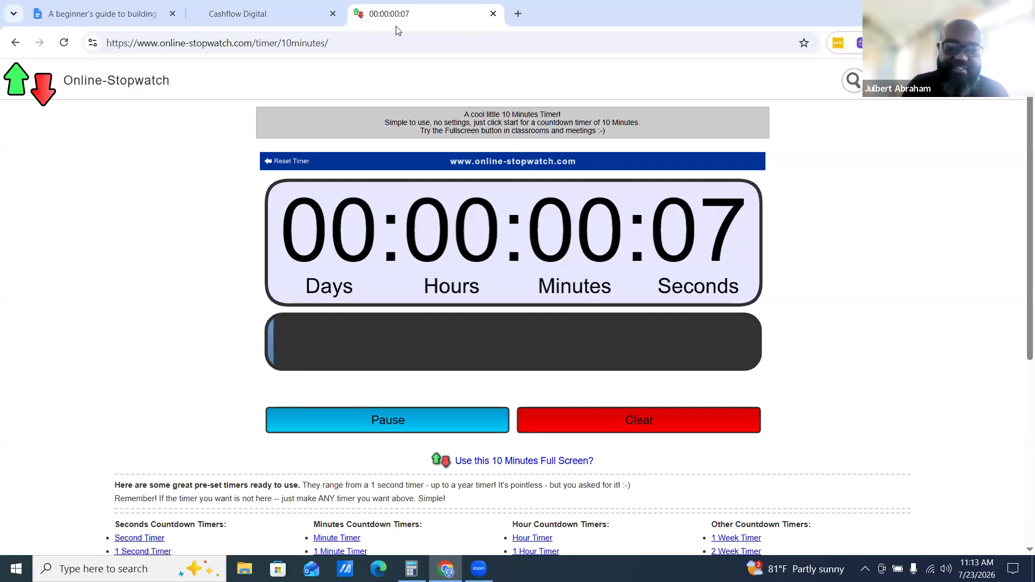
left_click(240, 14)
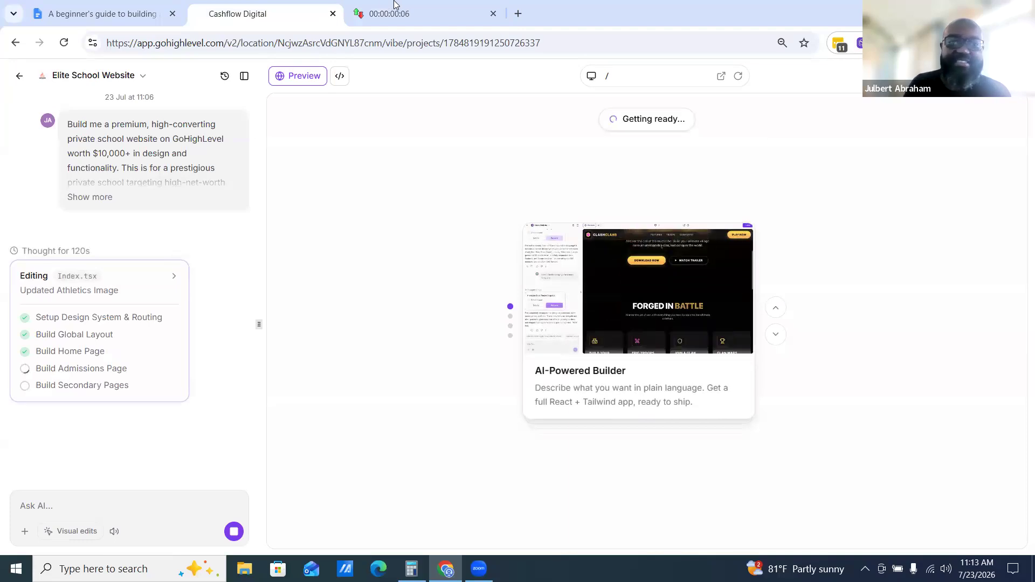
left_click(397, 12)
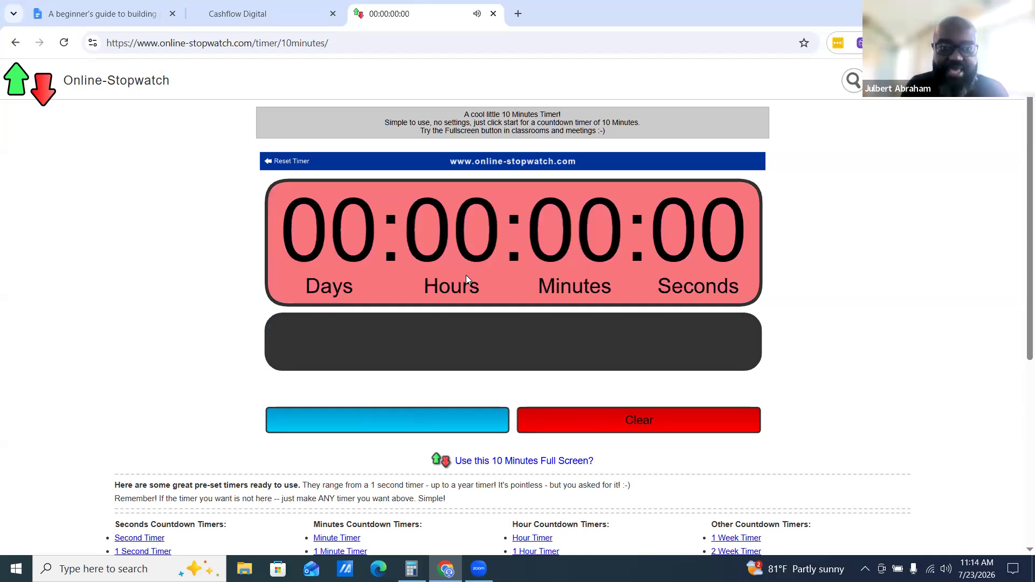
left_click(248, 14)
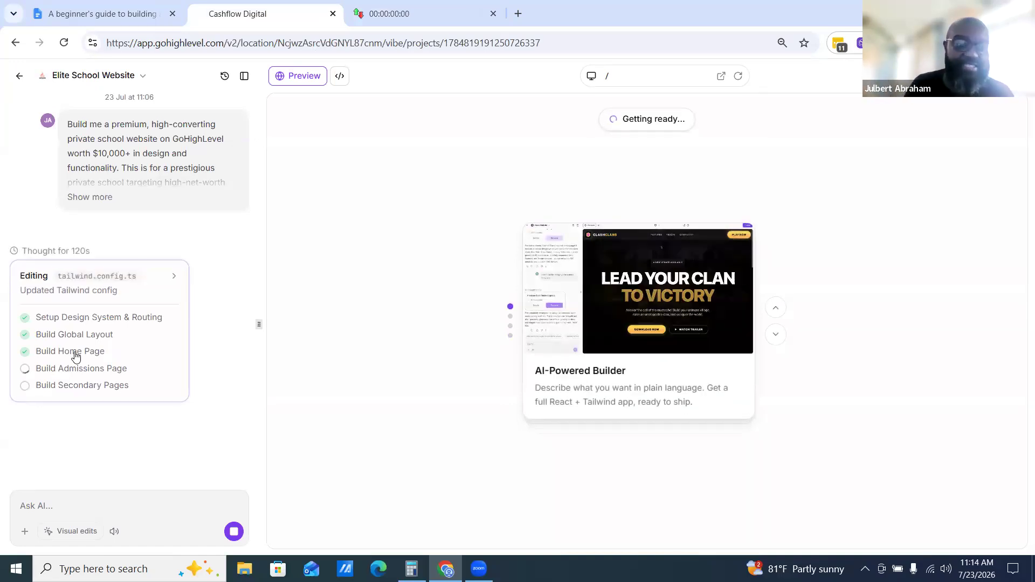
Clear the expired countdown and start a fresh 10-minute timer
left_click(409, 14)
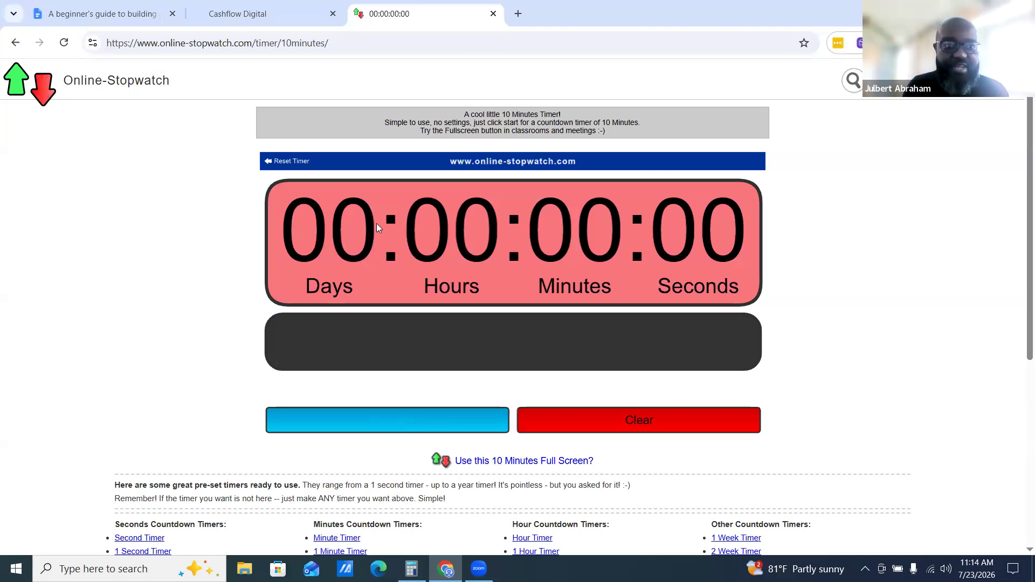
left_click(647, 420)
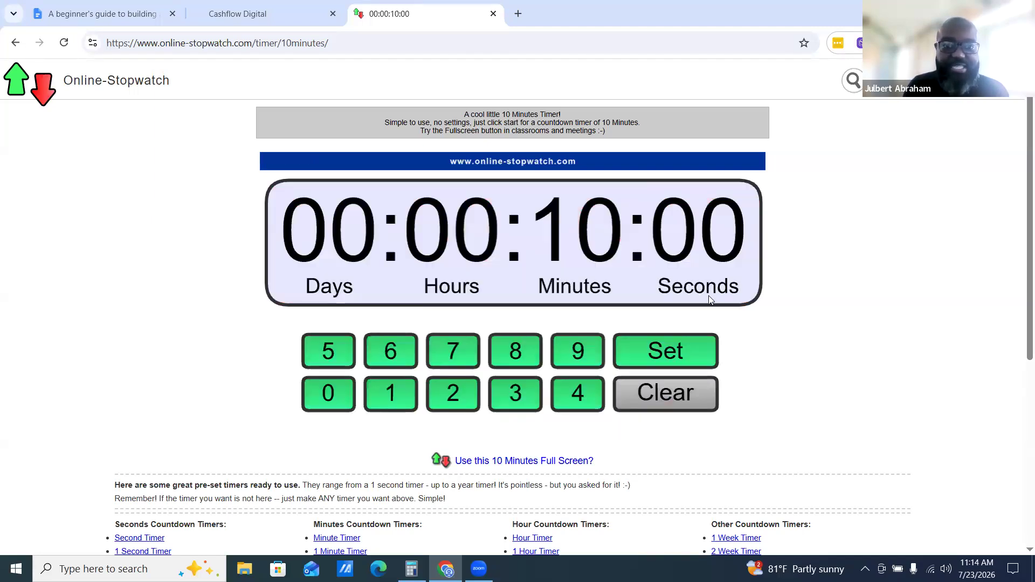
left_click(681, 357)
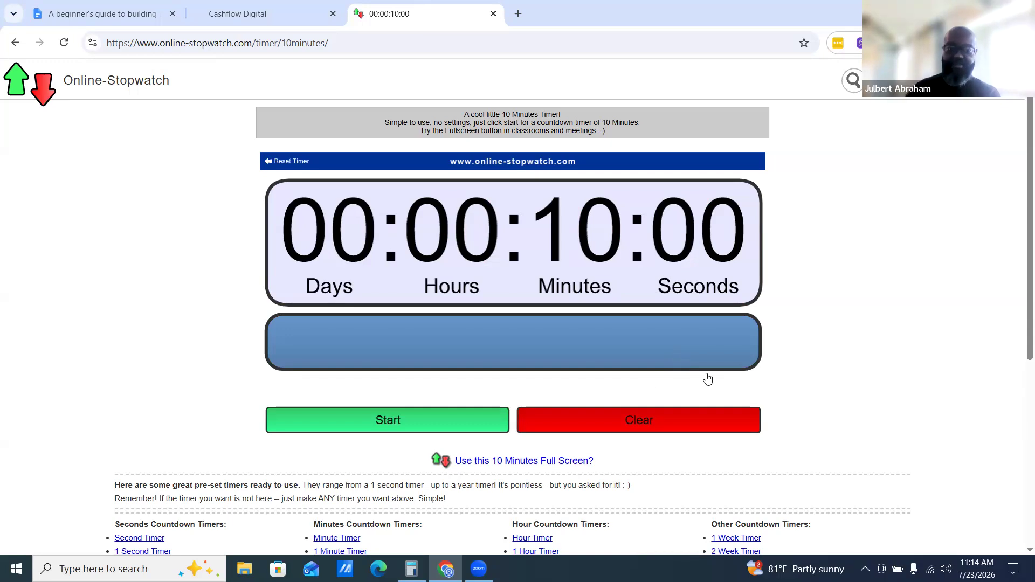
left_click(470, 432)
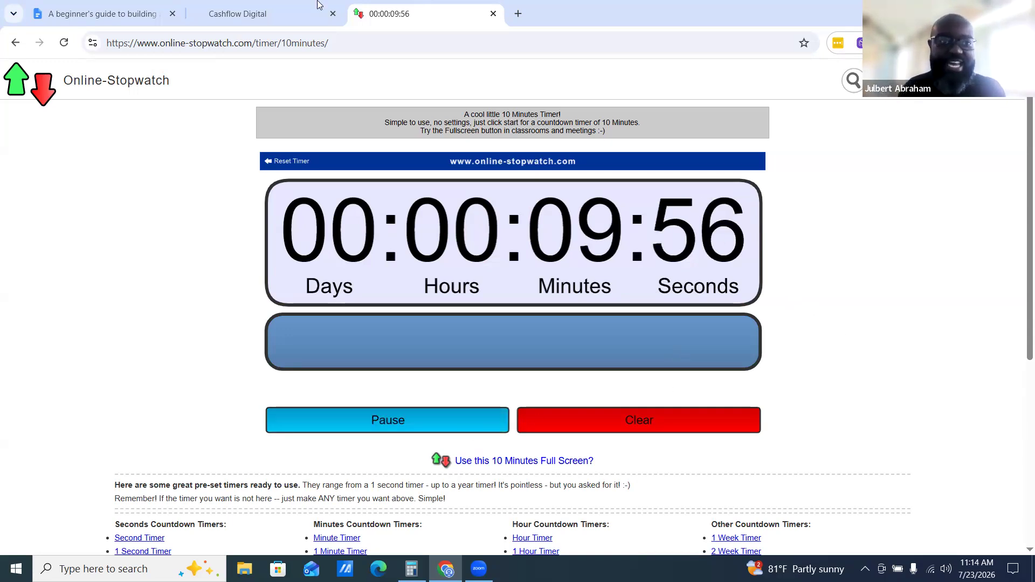
Check the builder's progress checklist and the new countdown by switching tabs
left_click(269, 14)
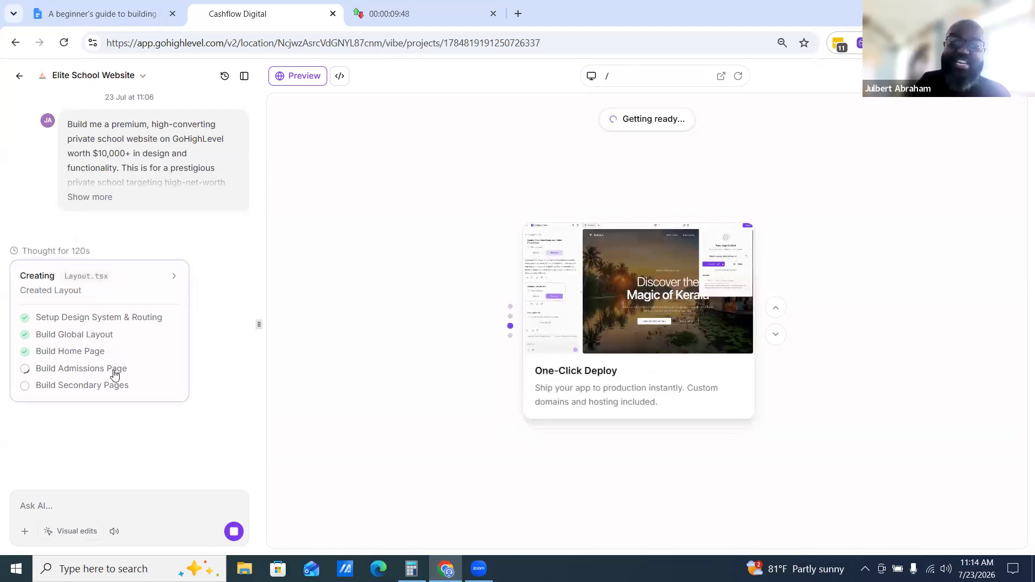
left_click(410, 14)
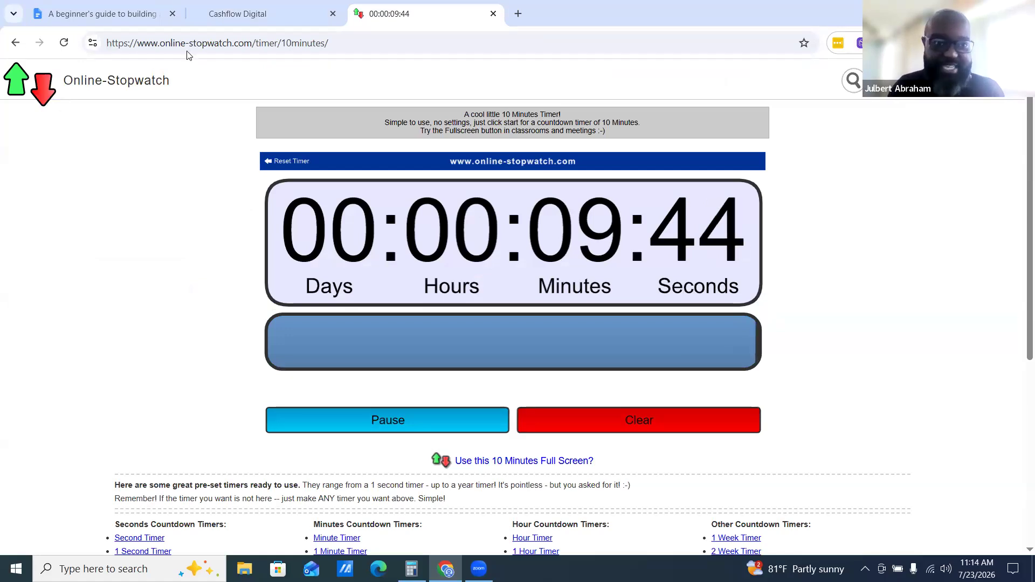
left_click(232, 13)
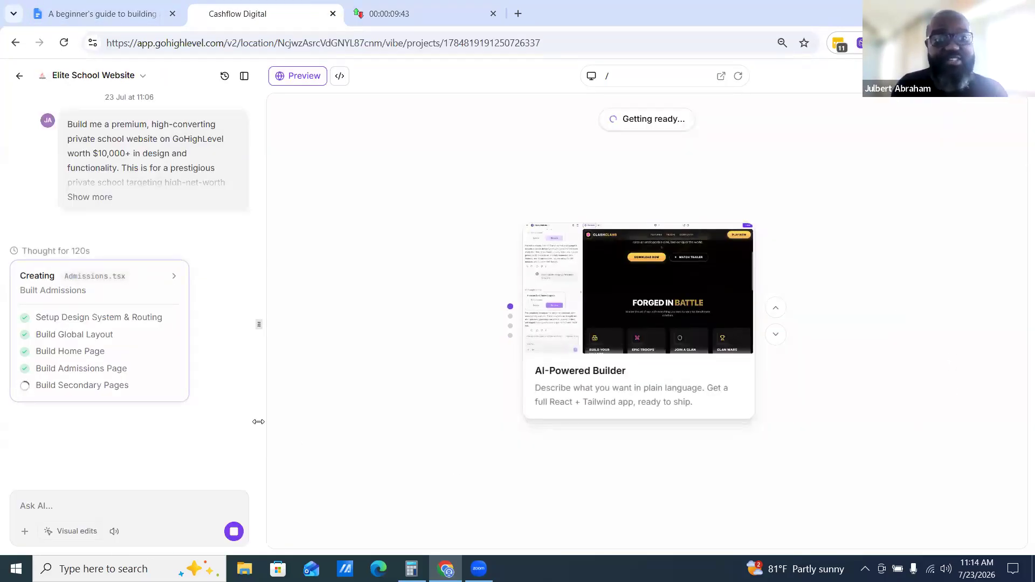
Change the document title's time to 20 Minutes in the brief
left_click(108, 13)
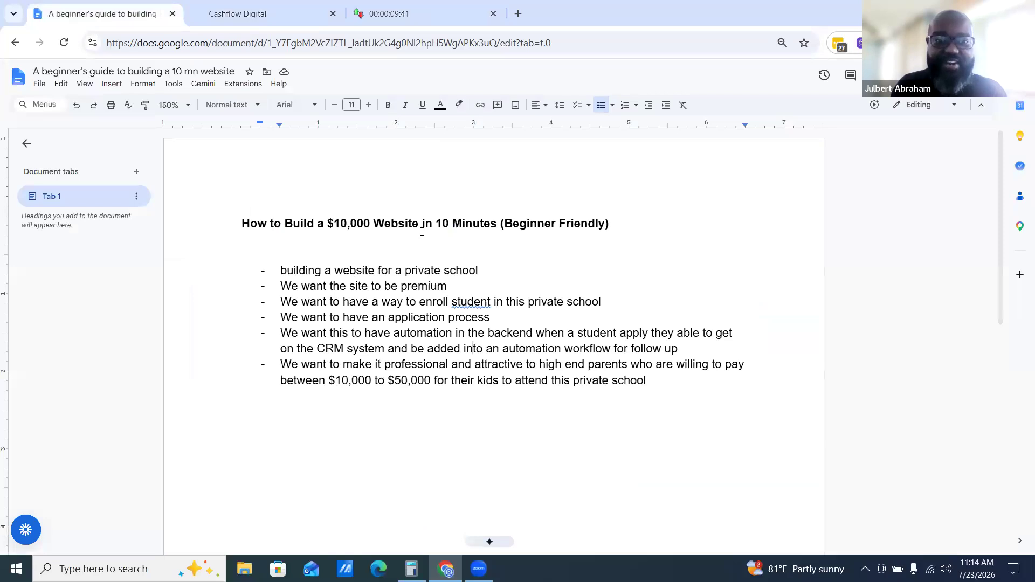
double_click(446, 223)
type("20")
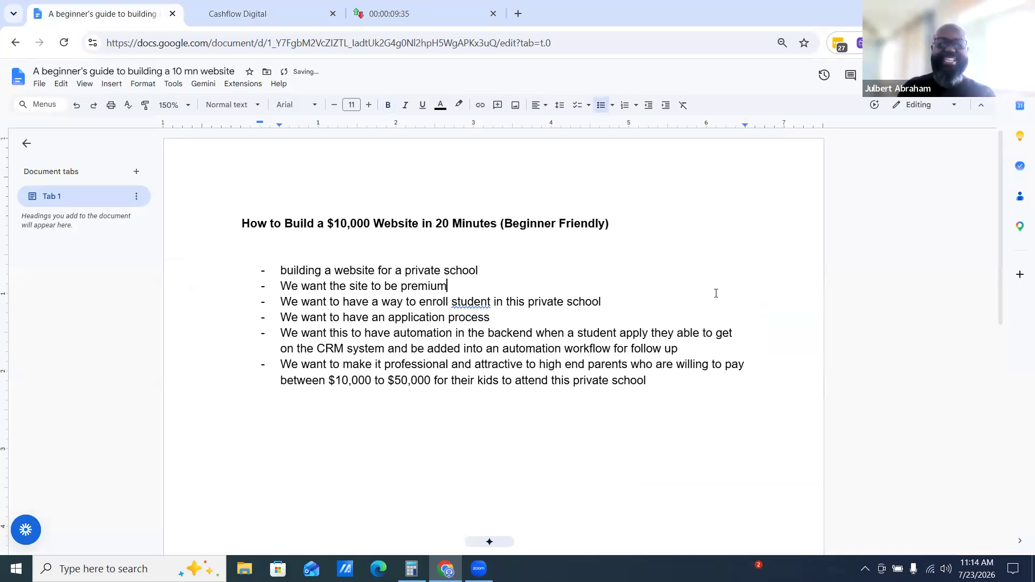
Check the finished build and the remaining countdown by switching between the builder and timer tabs
left_click(439, 9)
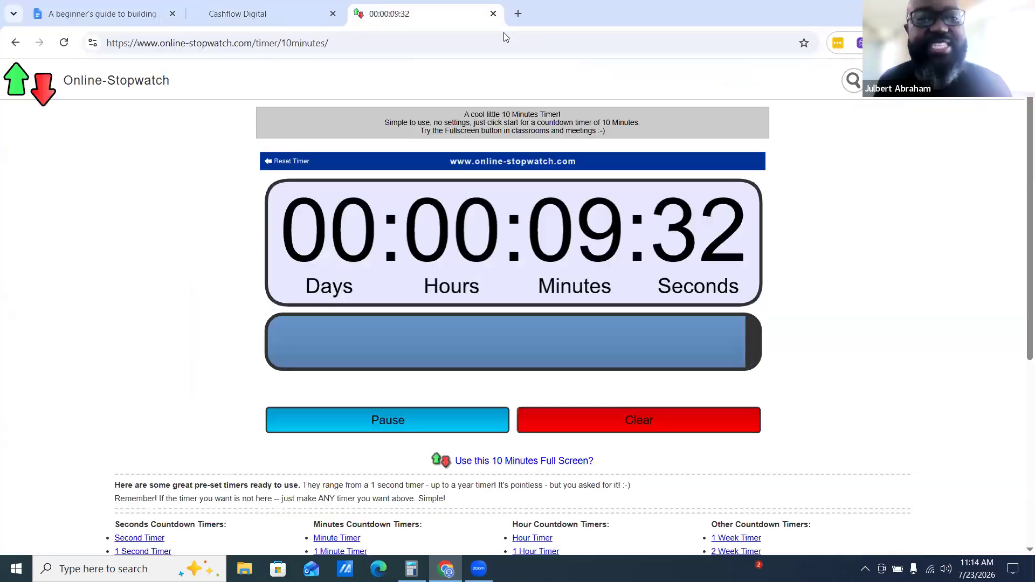
left_click(240, 12)
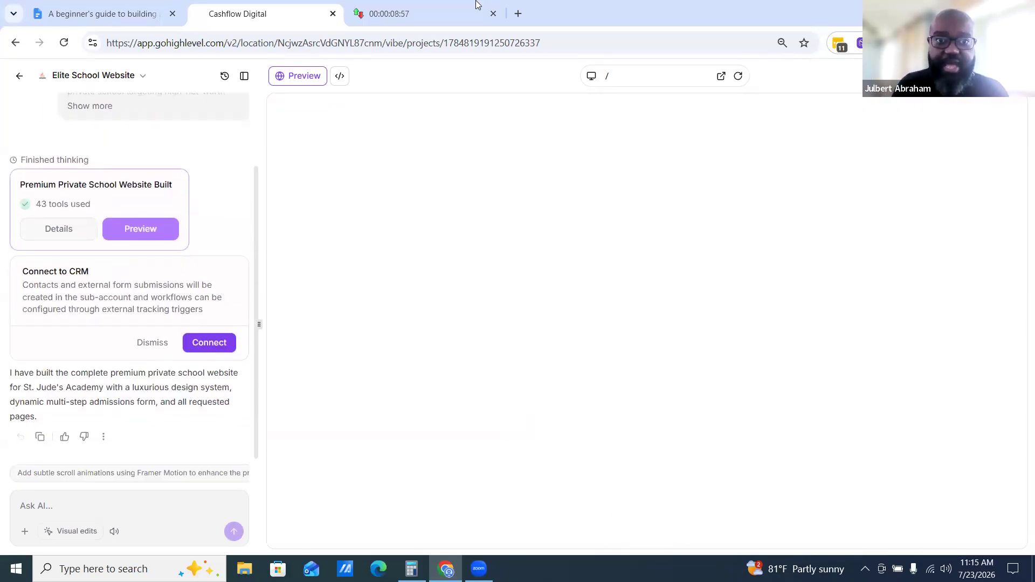
left_click(449, 21)
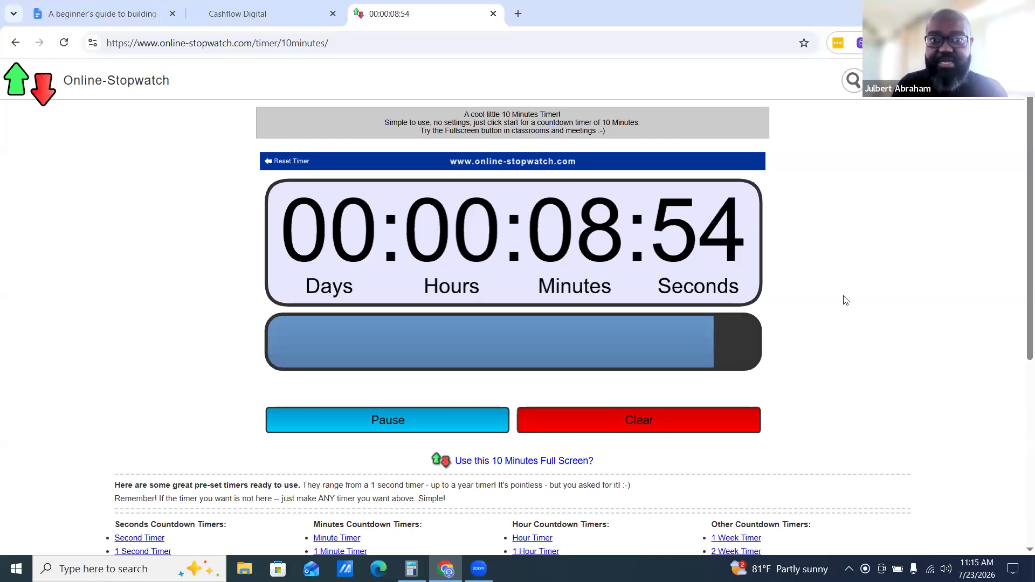
key("ctrl+shift+Tab")
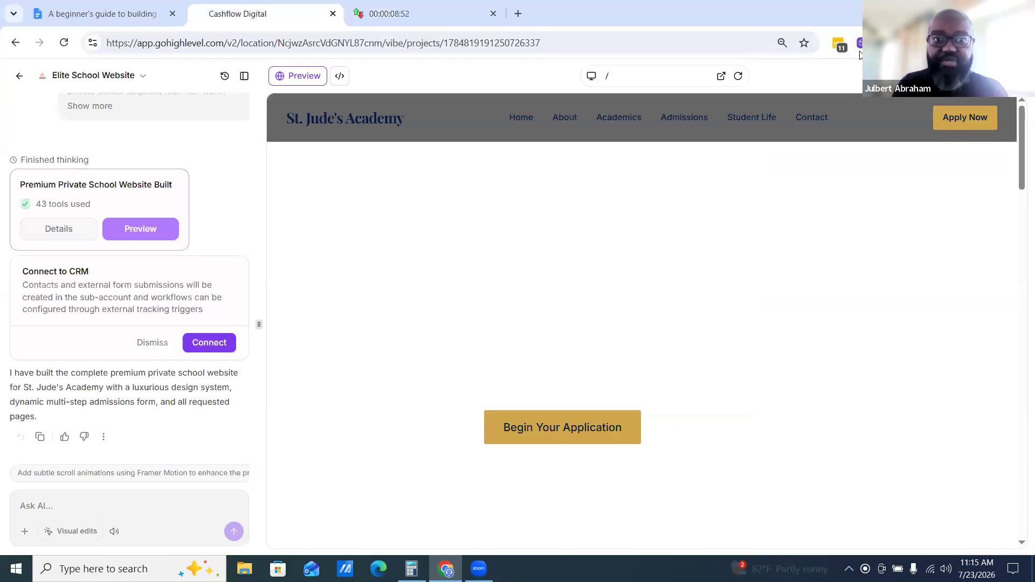
key("ctrl+Tab")
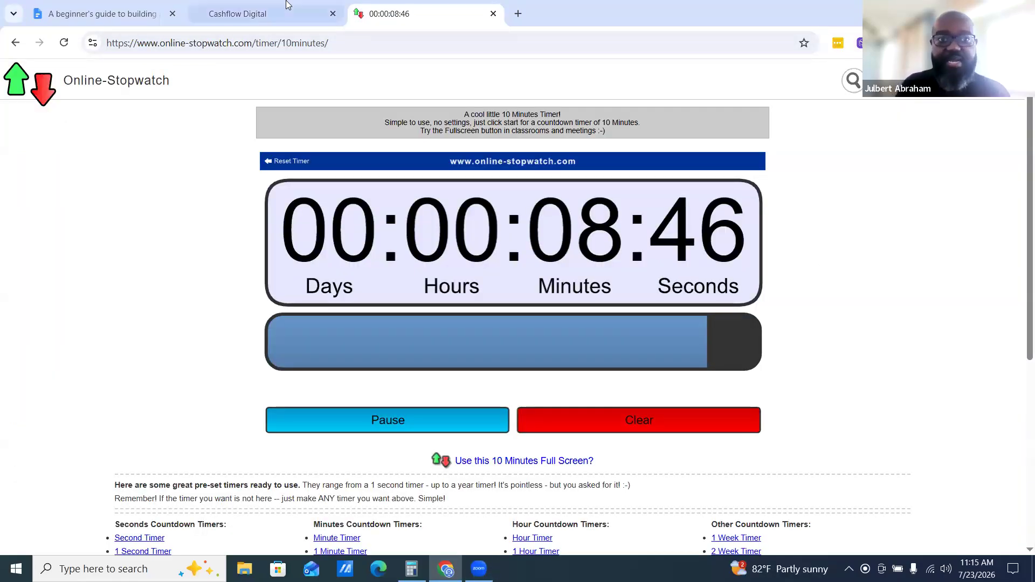
key("ctrl+shift+Tab")
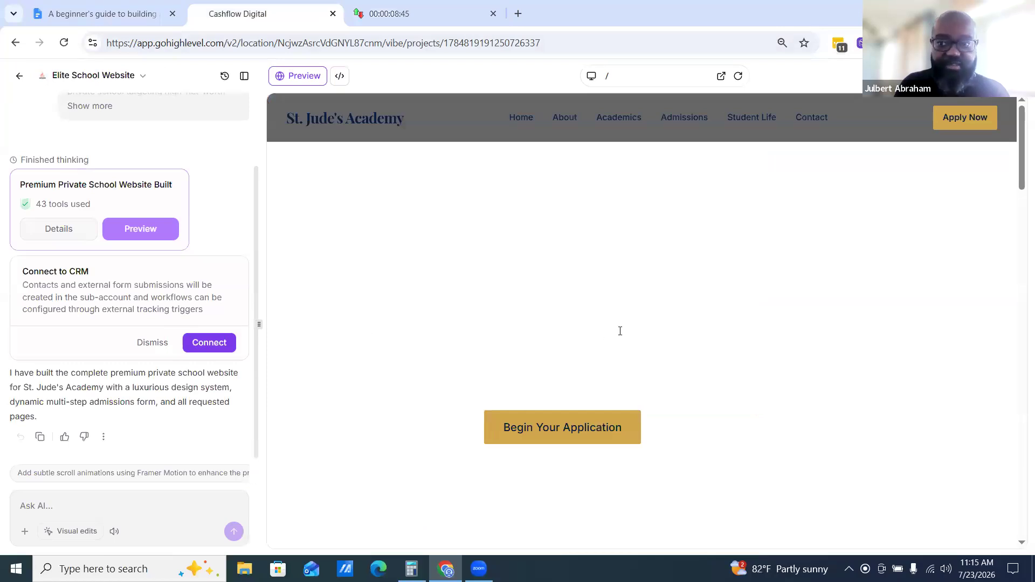
Scroll through the generated St. Jude's Academy homepage preview from hero to footer
scroll(1004, 198, "down", 18)
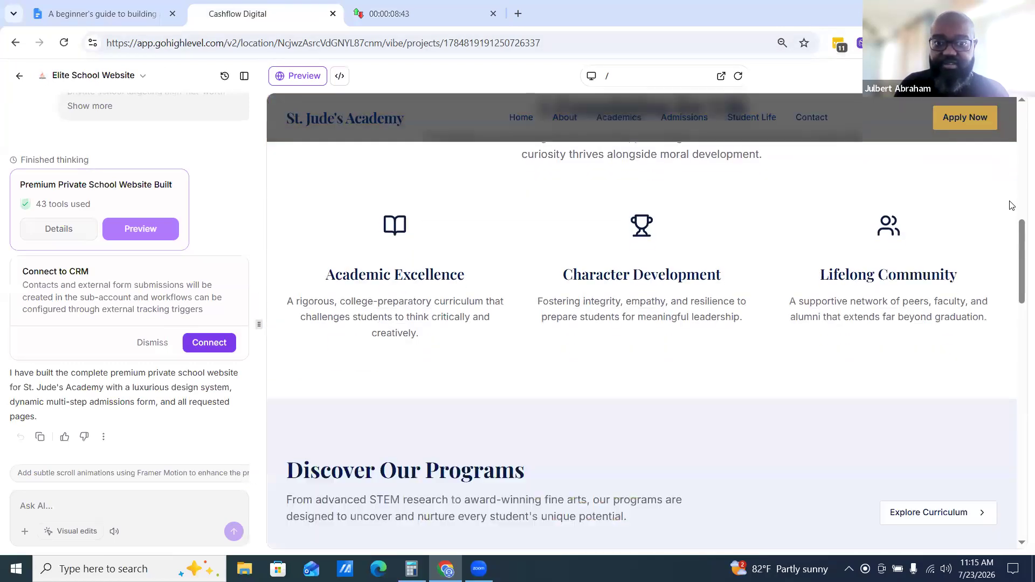
scroll(1006, 205, "down", 10)
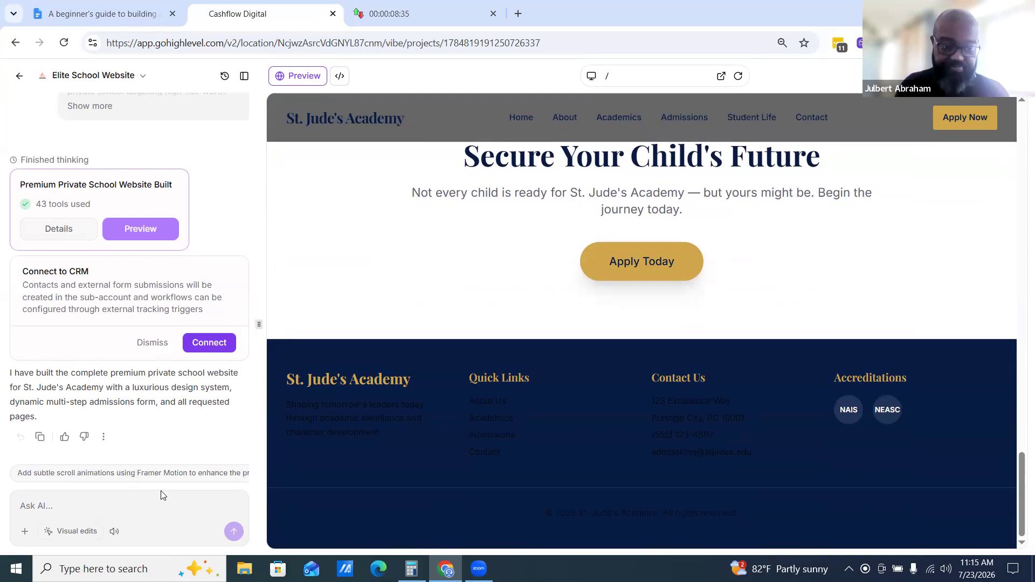
left_click(144, 498)
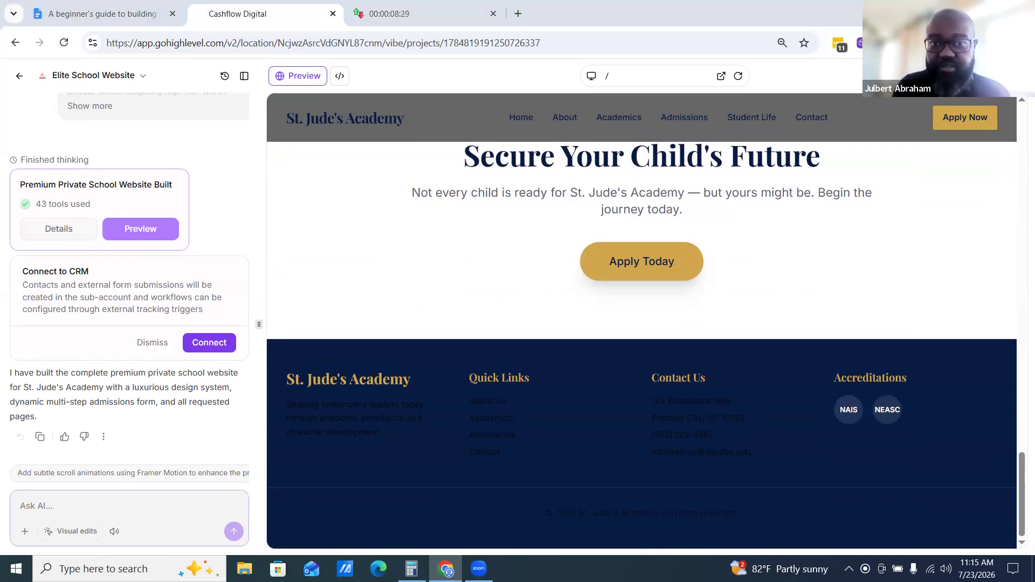
scroll(864, 291, "up", 15)
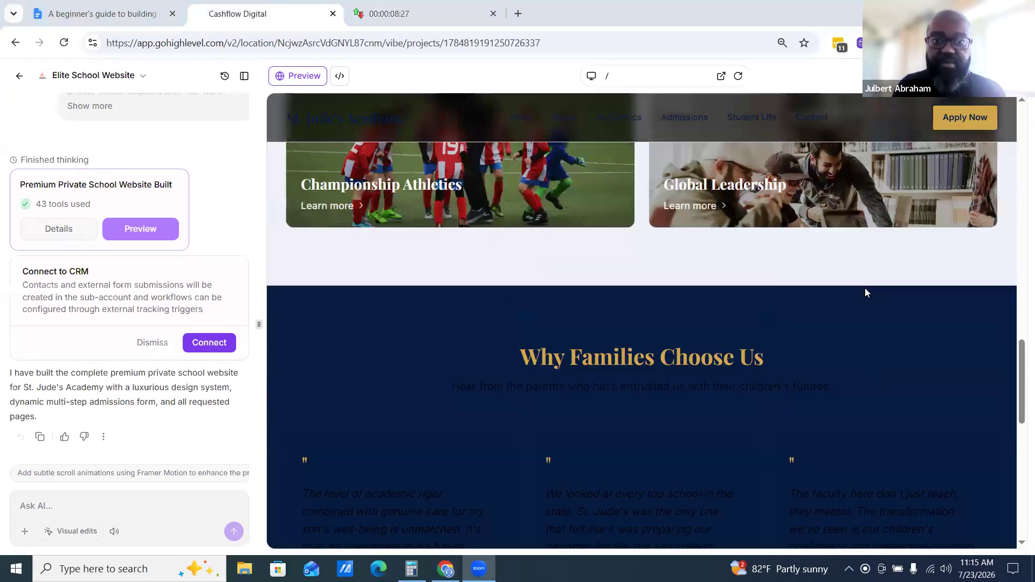
scroll(863, 300, "up", 3)
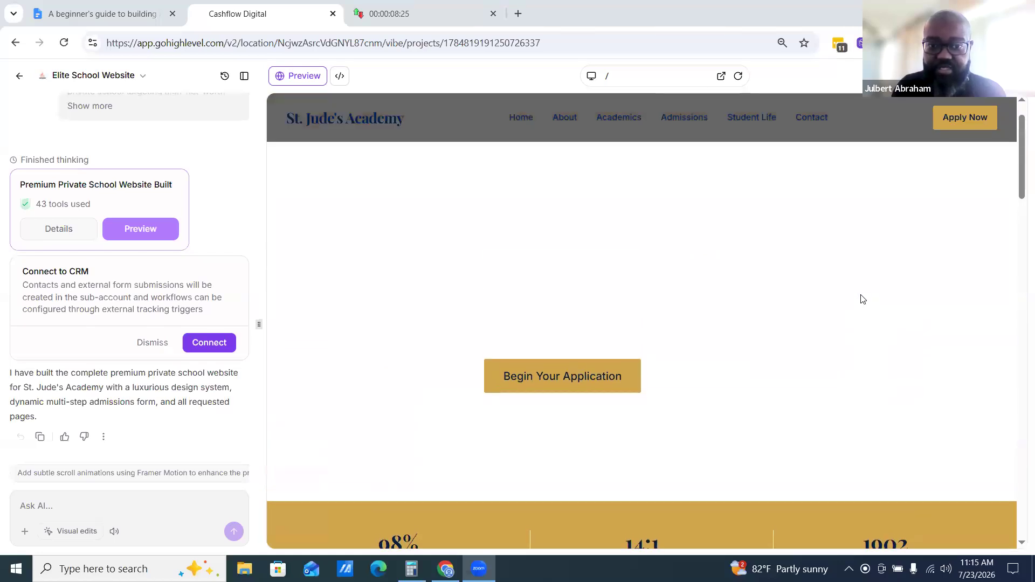
Ask the AI to "make it look a bit nicer" and submit the request
left_click(132, 499)
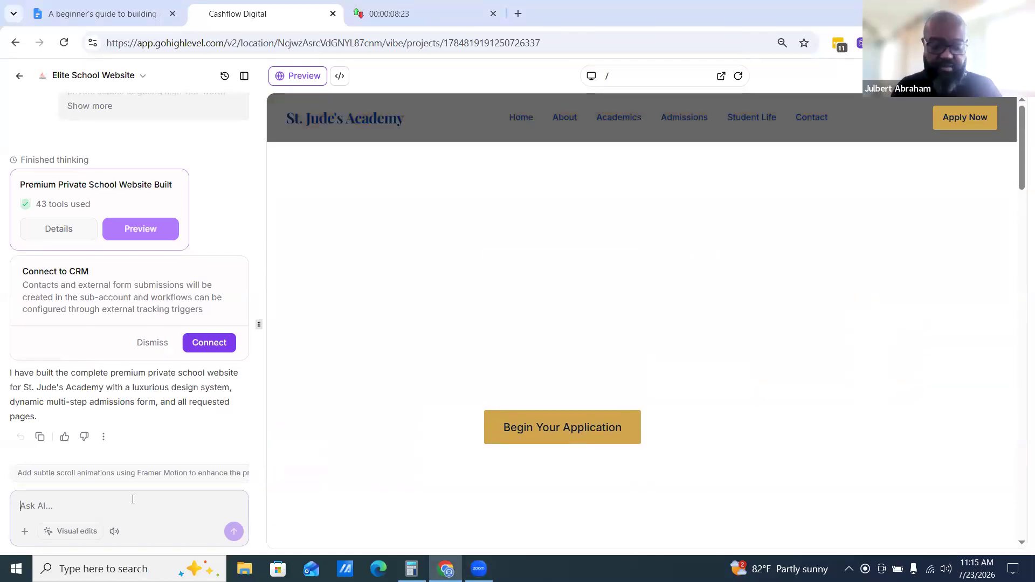
type("ma")
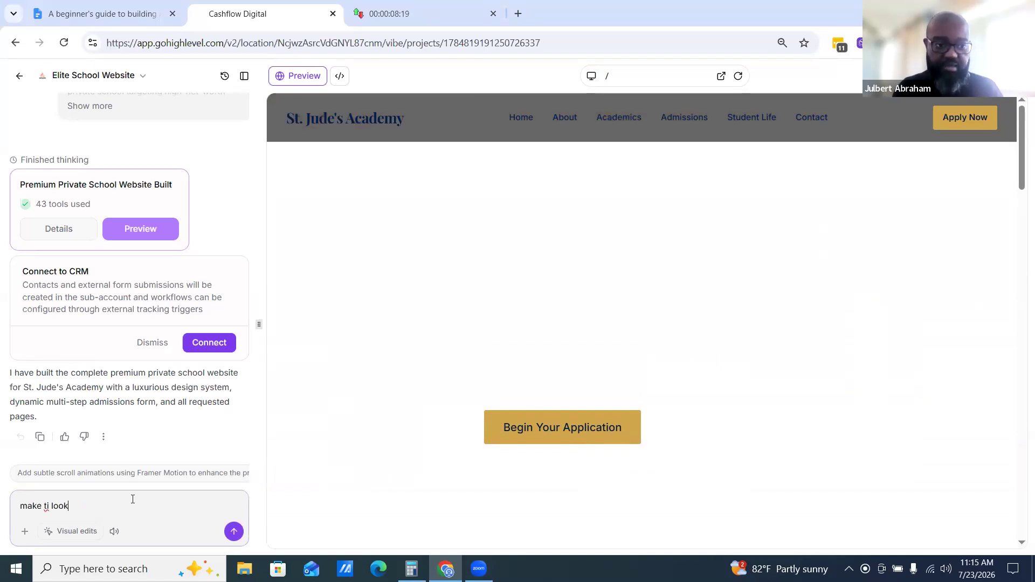
type("ke ti")
key("BackSpace")
key("BackSpace")
key("BackSpace")
type("it look a b")
key("Return")
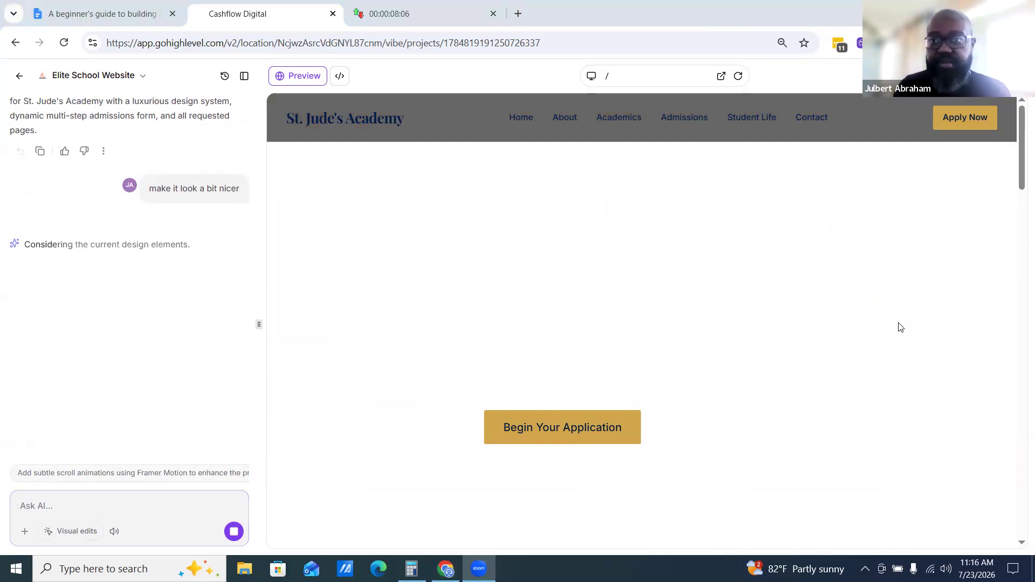
Scroll through the homepage preview while the AI works on the design refinement
scroll(901, 326, "down", 9)
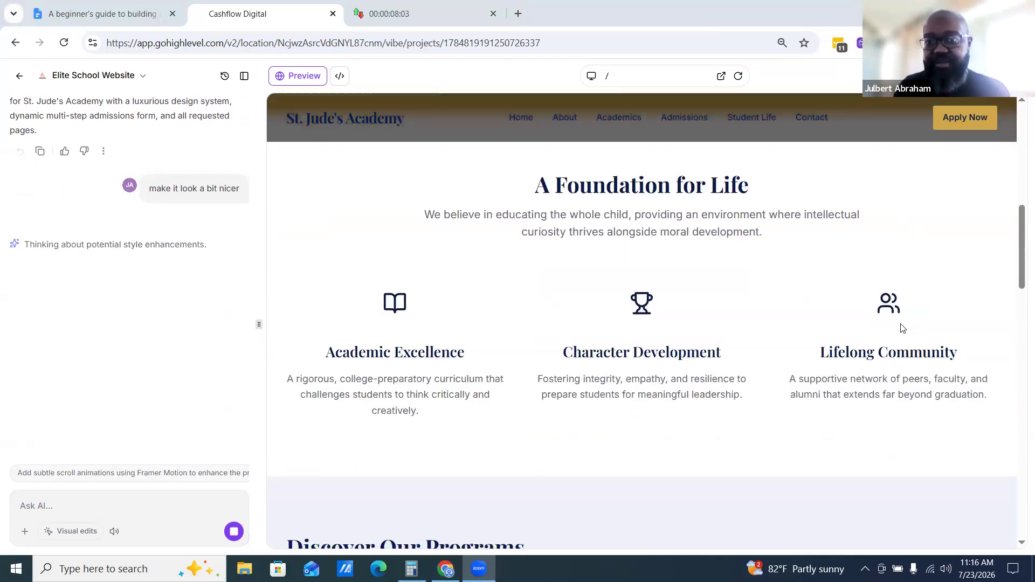
scroll(899, 329, "up", 3)
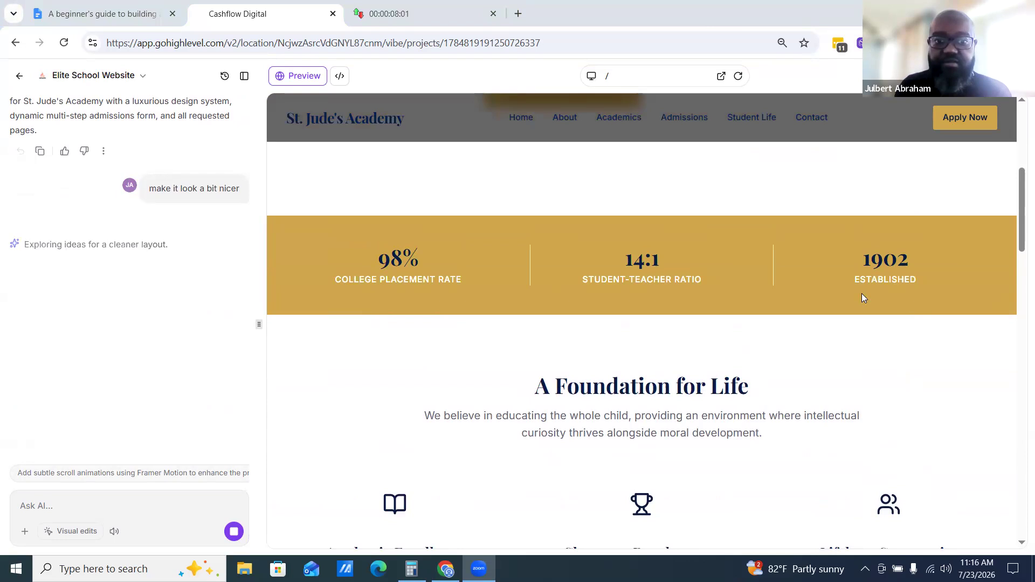
scroll(861, 293, "down", 6)
scroll(861, 301, "down", 10)
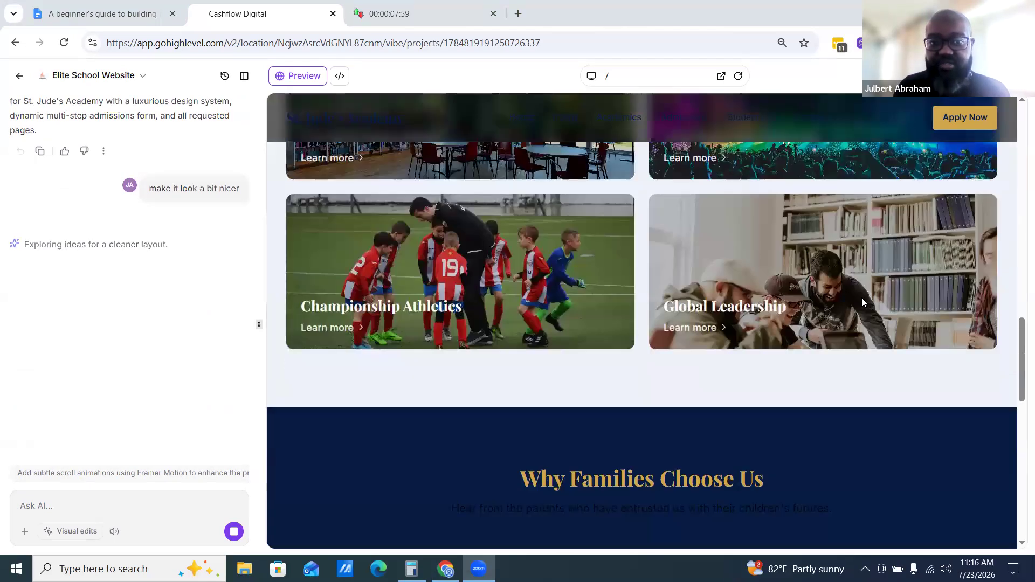
scroll(861, 301, "down", 10)
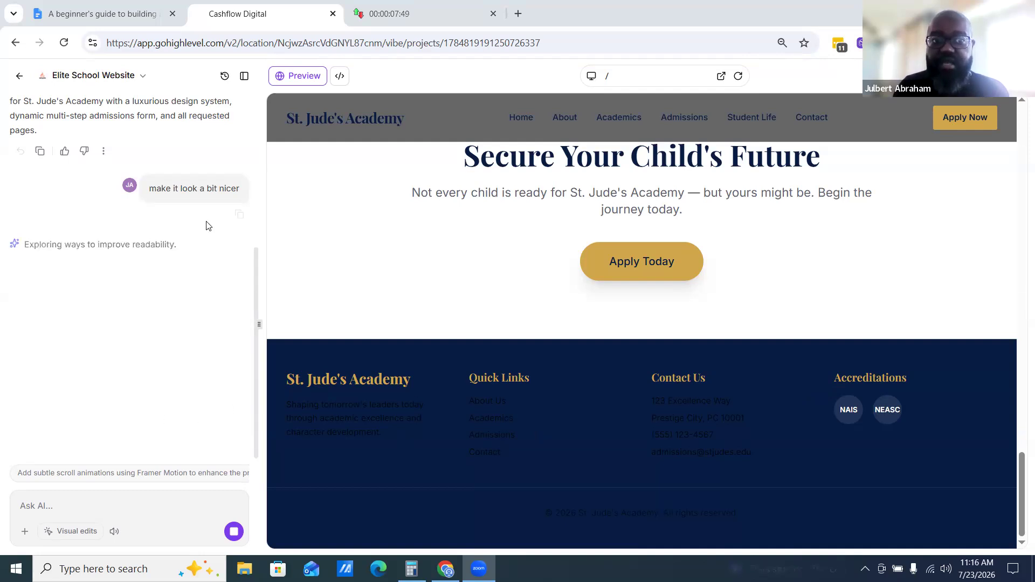
Switch between the countdown timer, the brief document and the builder tabs to check the remaining time
left_click(432, 13)
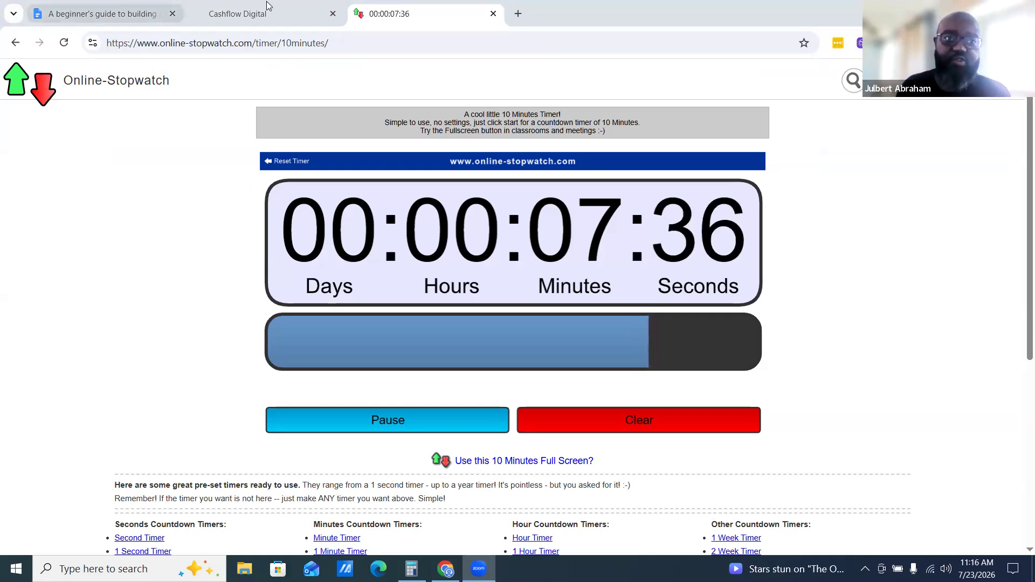
left_click(239, 14)
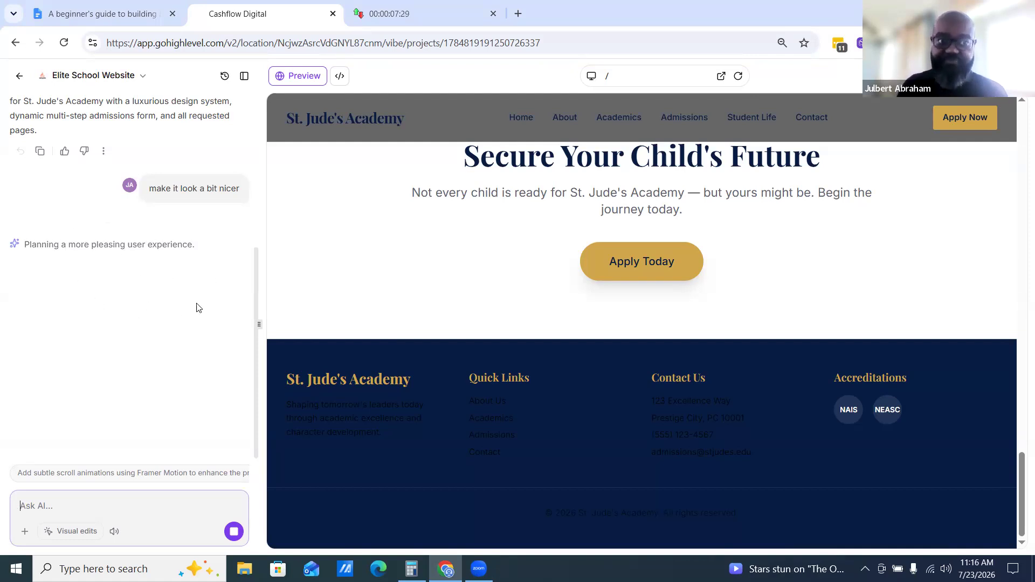
left_click(123, 13)
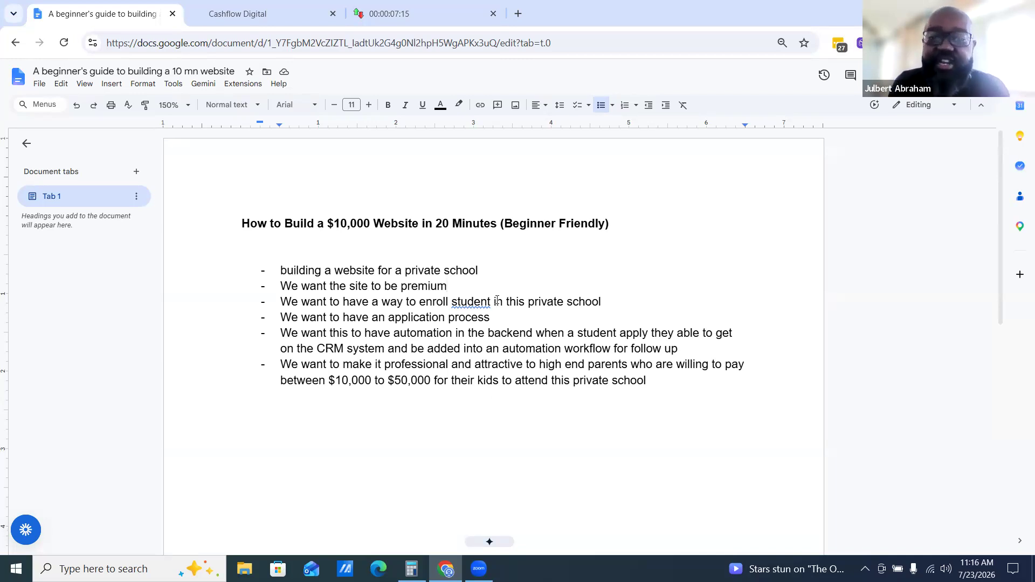
left_click(425, 10)
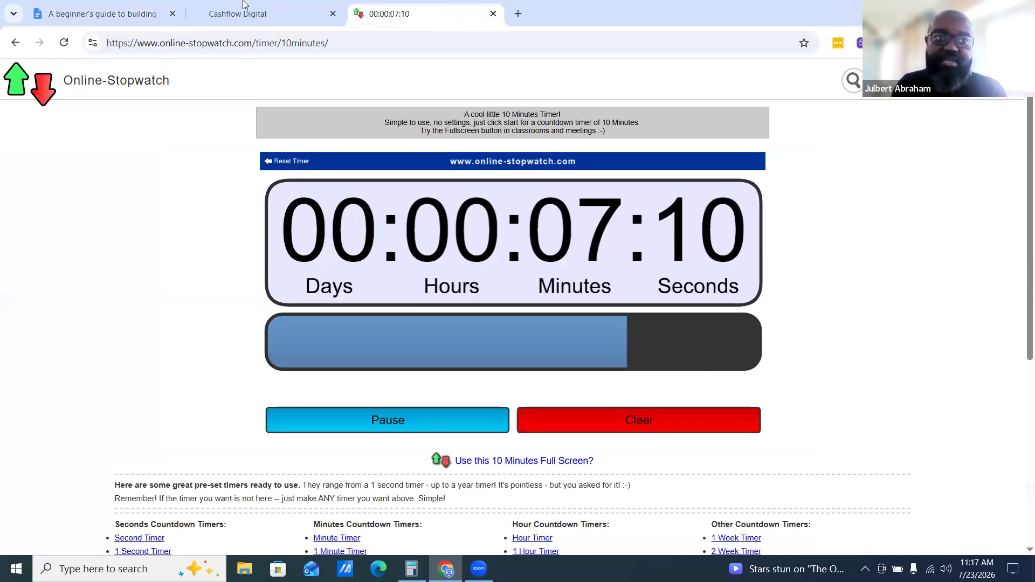
left_click(307, 11)
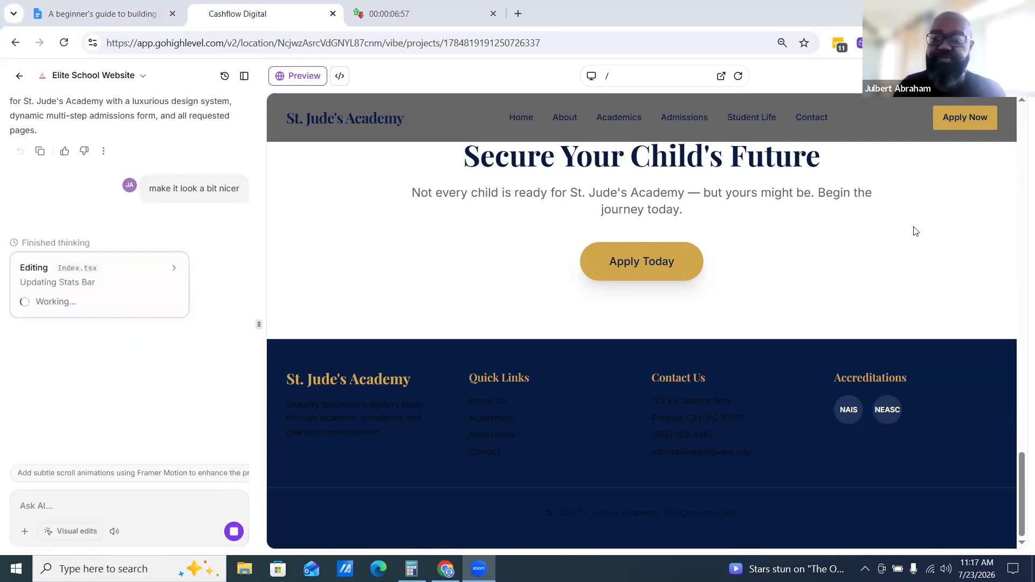
Scroll up and down the homepage preview in the builder while the AI applies the nicer-look refinement
scroll(878, 321, "up", 5)
scroll(876, 321, "up", 15)
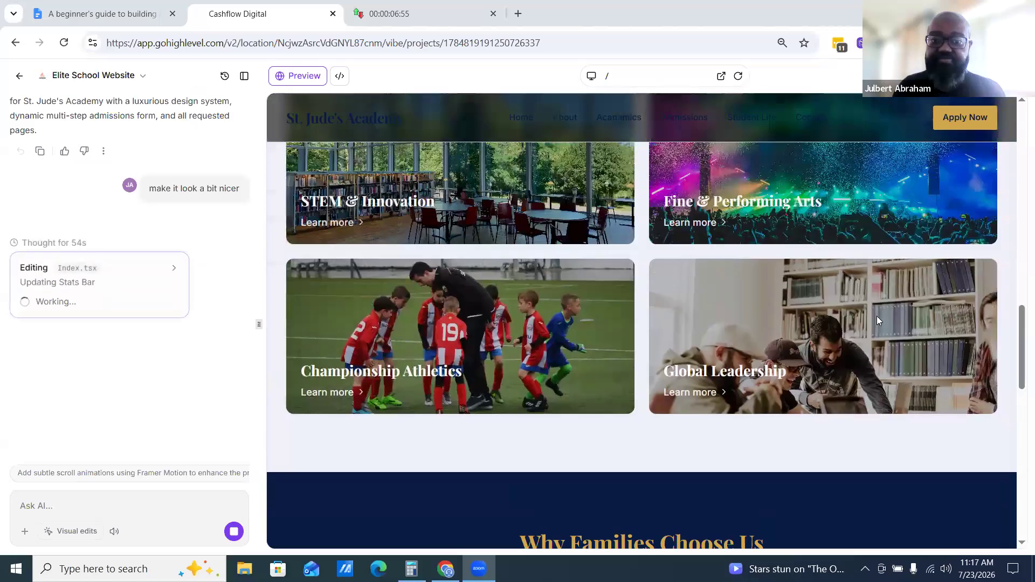
scroll(876, 321, "up", 5)
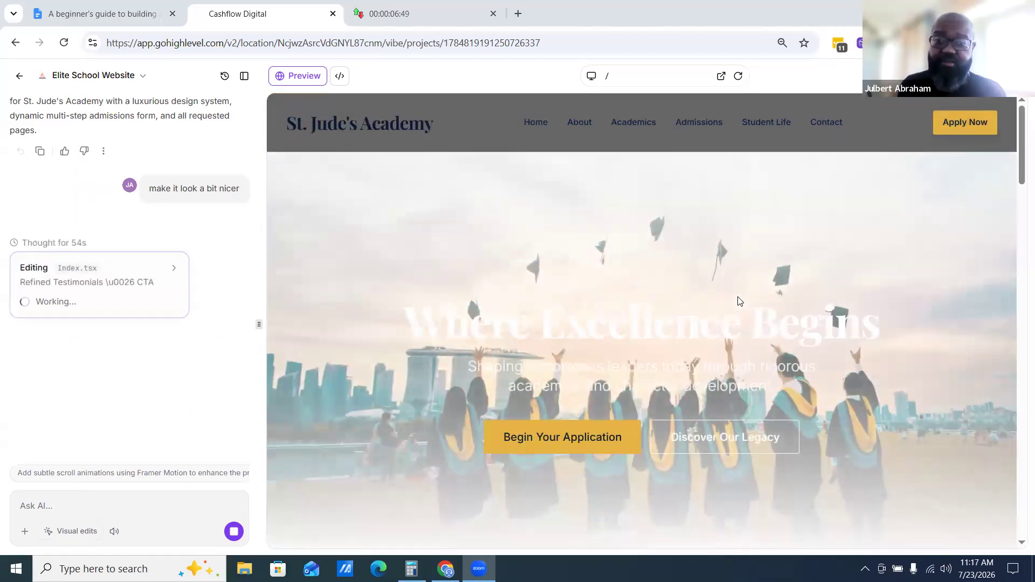
scroll(877, 278, "down", 8)
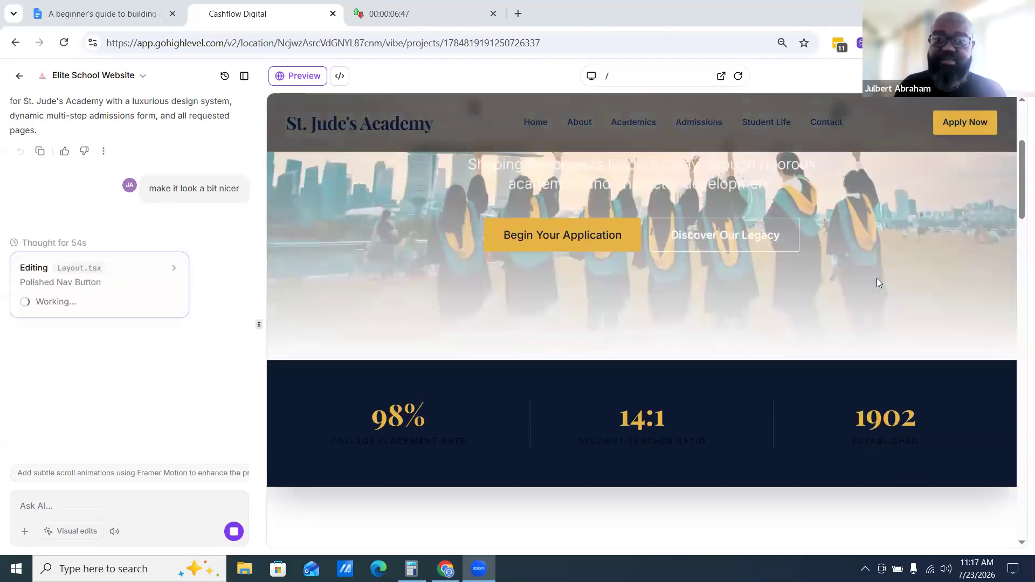
scroll(875, 287, "down", 3)
scroll(873, 291, "up", 4)
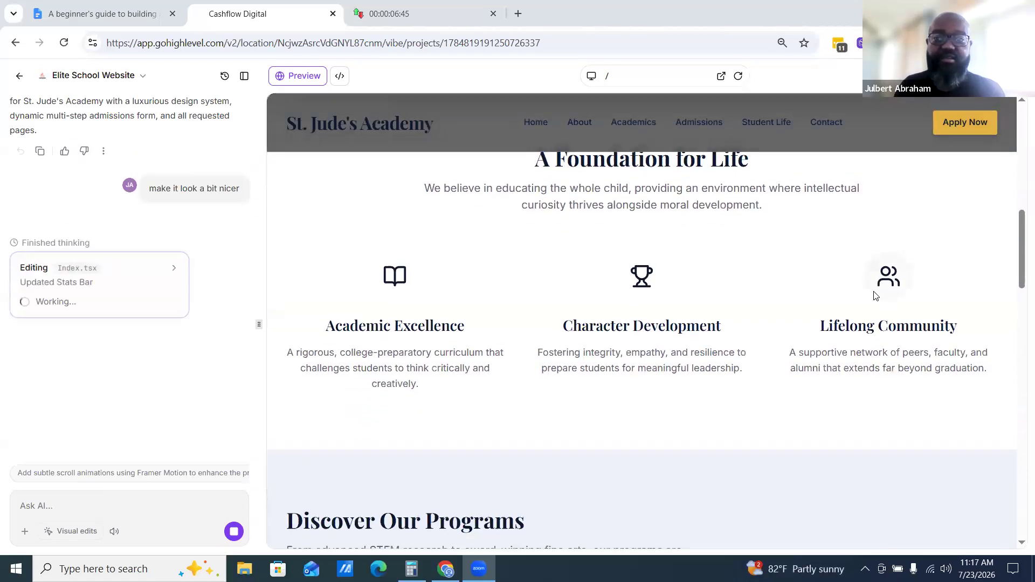
scroll(873, 291, "up", 5)
Alternate between the timer tab and the builder, scrolling the homepage preview as the AI edits continue
key("ctrl+Tab")
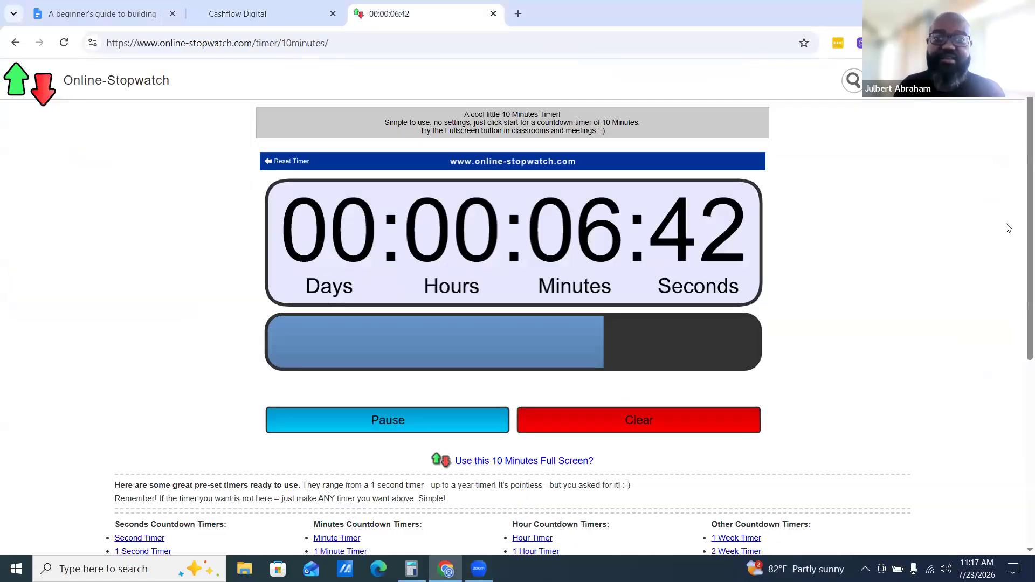
left_click(897, 110)
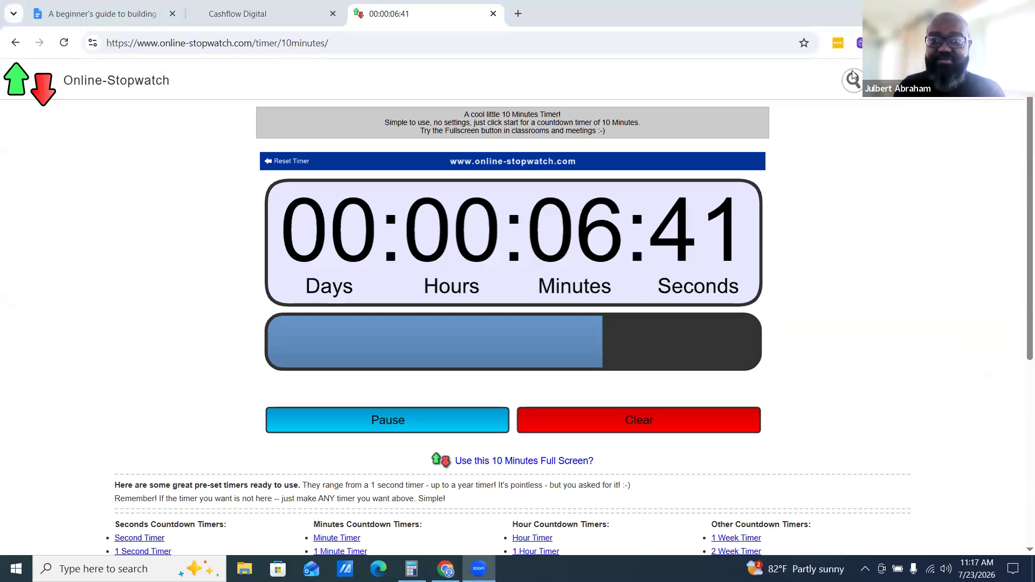
left_click(246, 16)
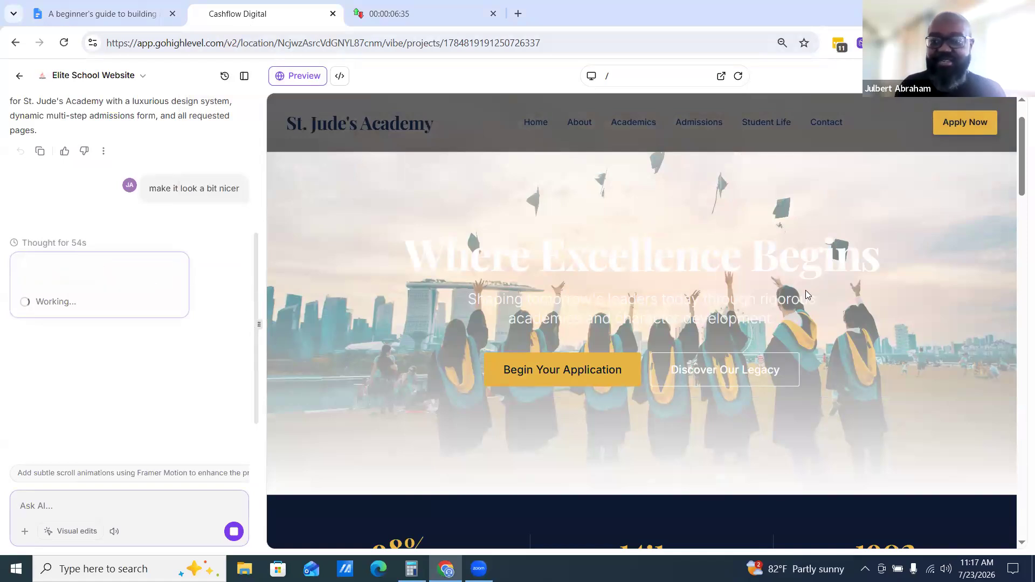
scroll(806, 294, "down", 10)
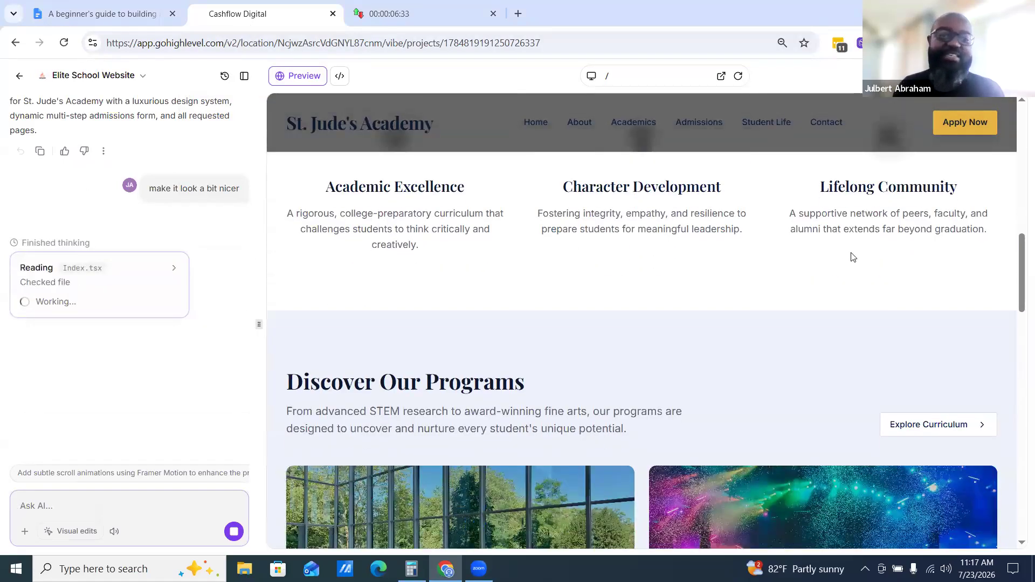
scroll(853, 258, "down", 15)
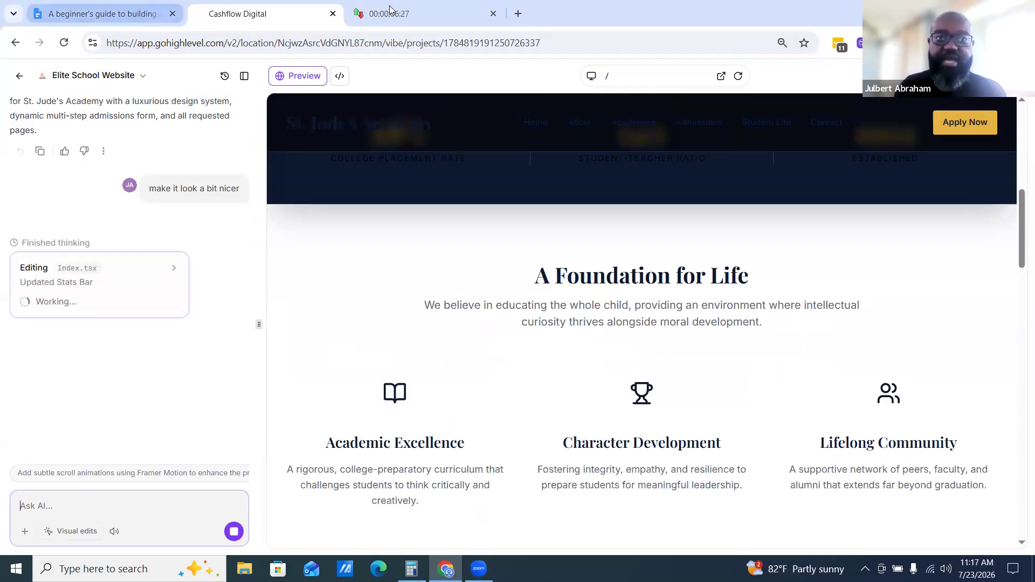
left_click(389, 9)
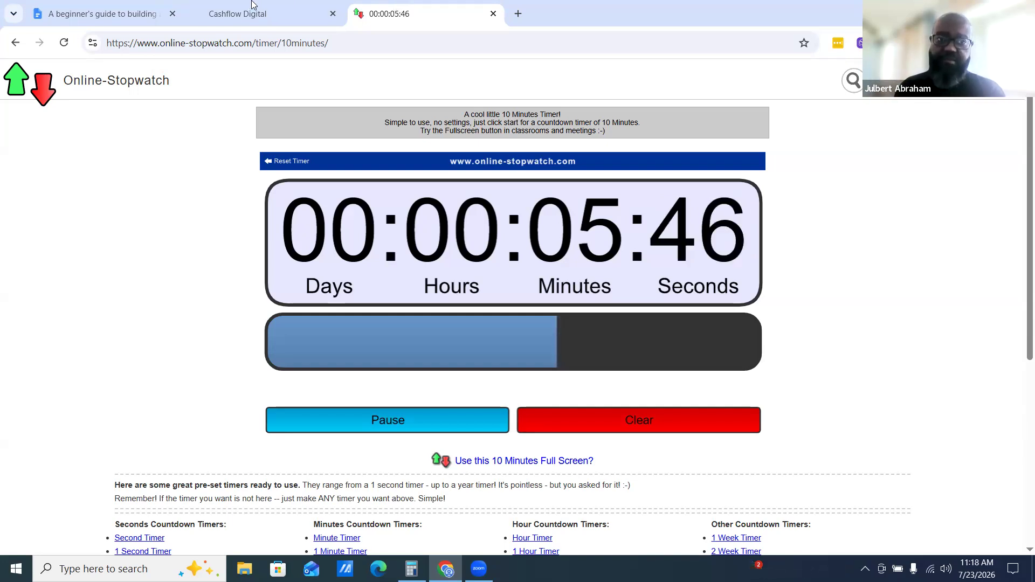
left_click(271, 12)
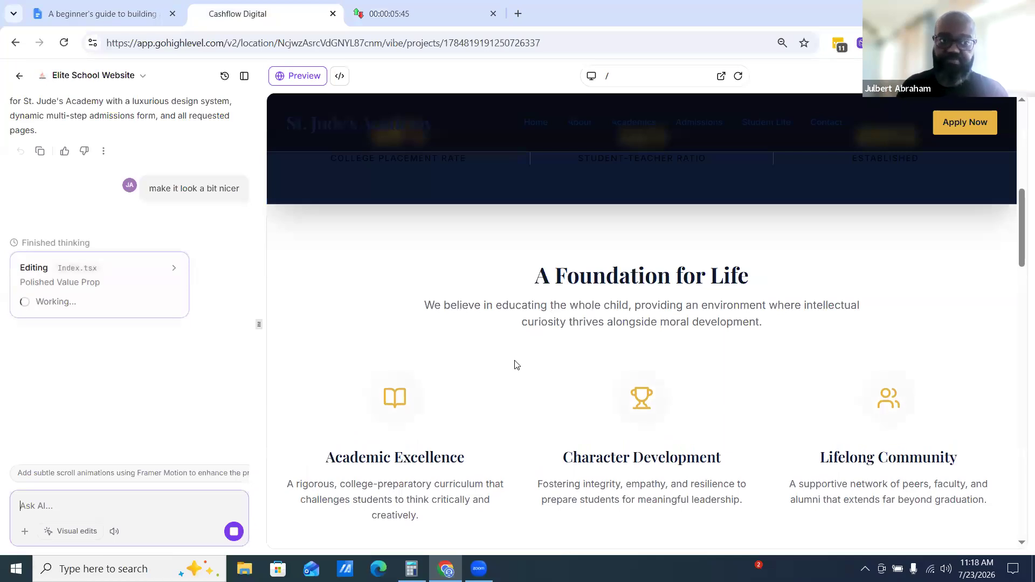
scroll(515, 365, "up", 8)
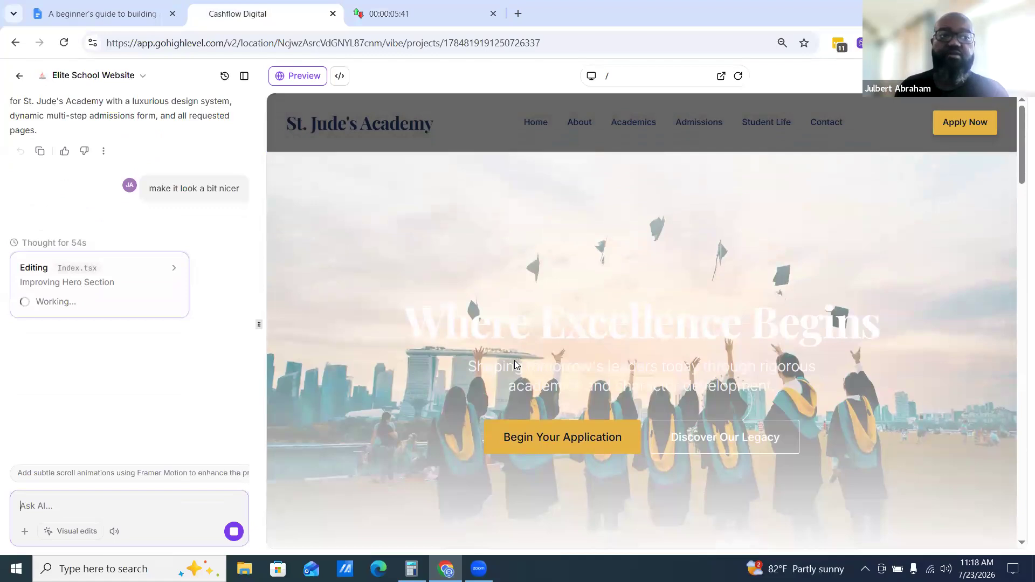
scroll(373, 293, "down", 3)
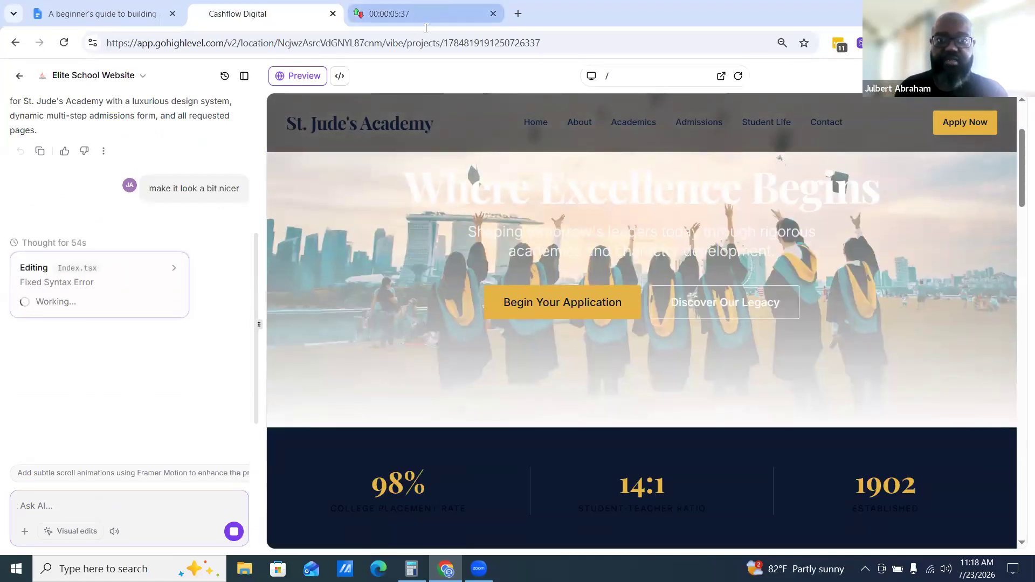
left_click(415, 13)
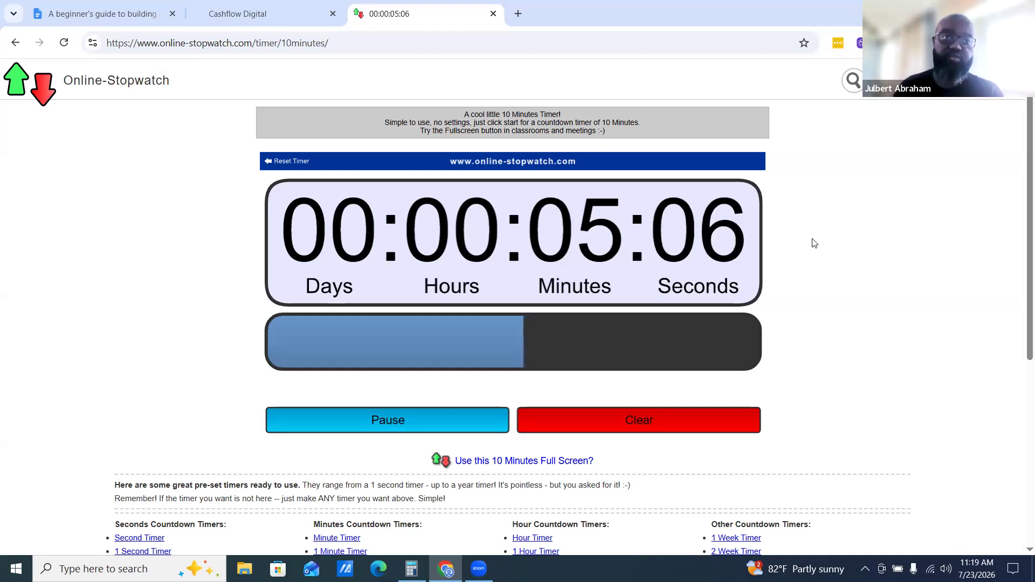
left_click(265, 16)
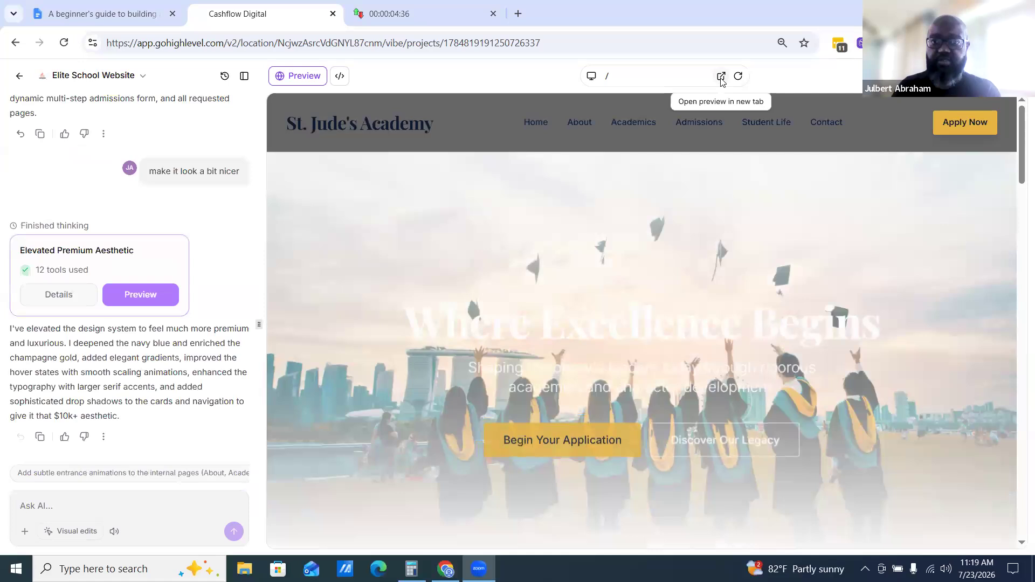
Open the finished site preview in a new browser tab and glance at the timer before returning
left_click(721, 76)
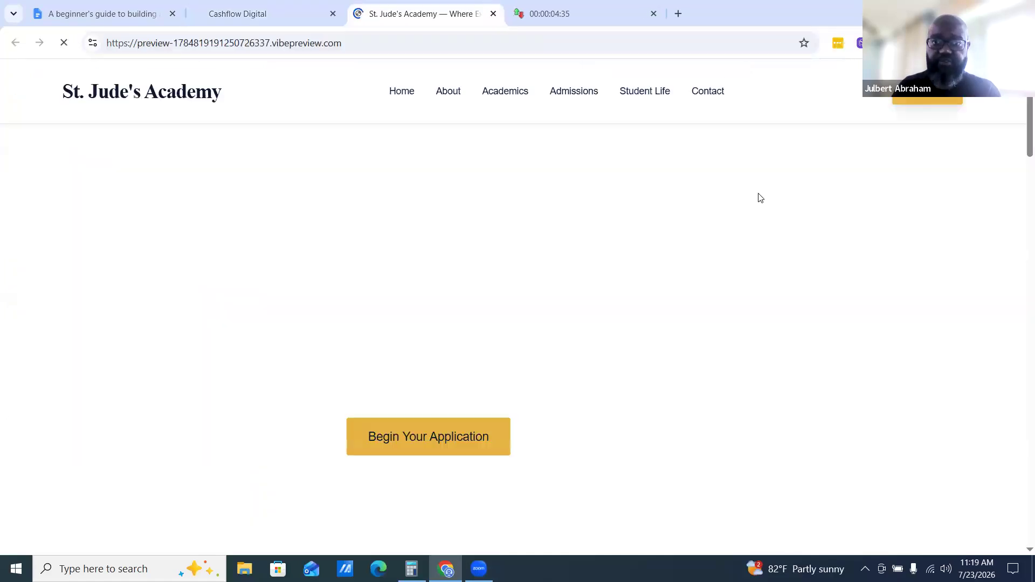
left_click(613, 16)
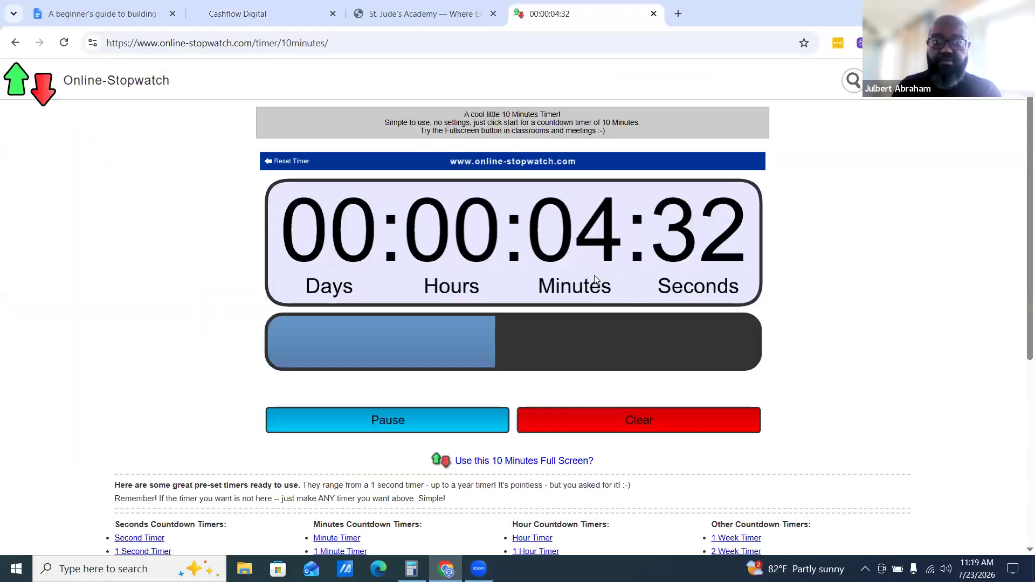
left_click(469, 23)
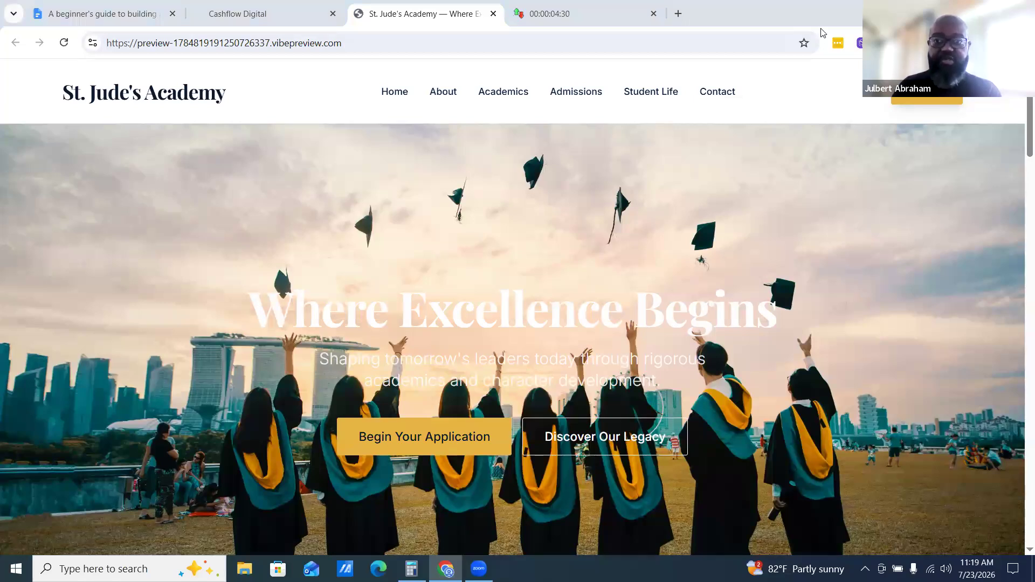
Scroll through the refined homepage in the preview tab and follow the Apply Today button to the admissions page
scroll(840, 234, "down", 5)
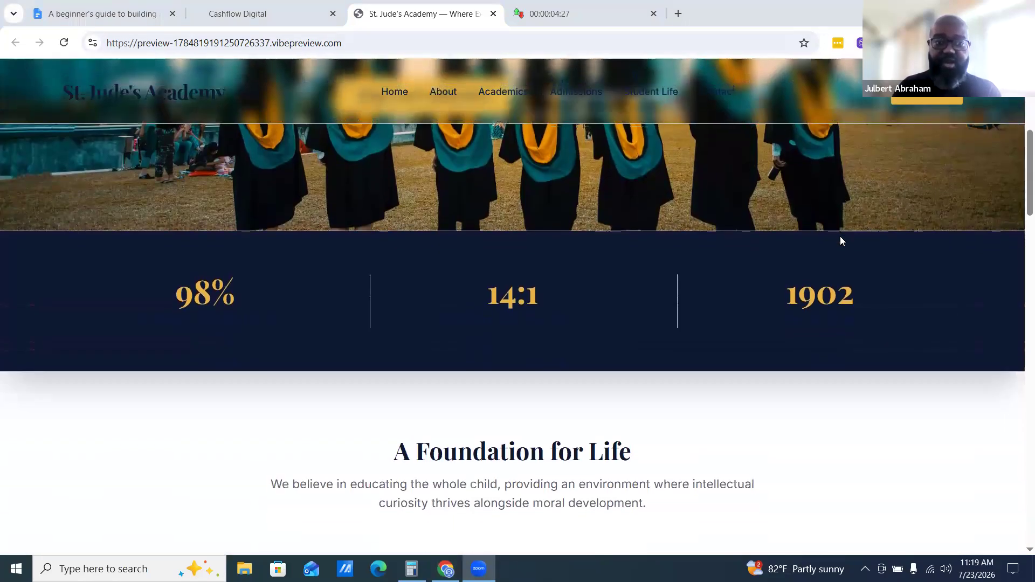
scroll(841, 237, "down", 10)
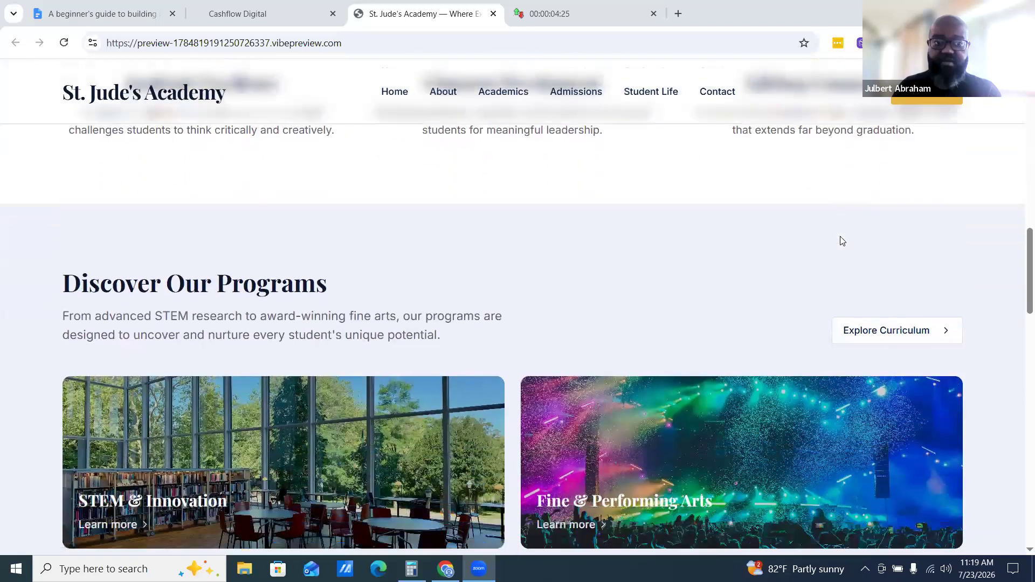
scroll(840, 241, "down", 3)
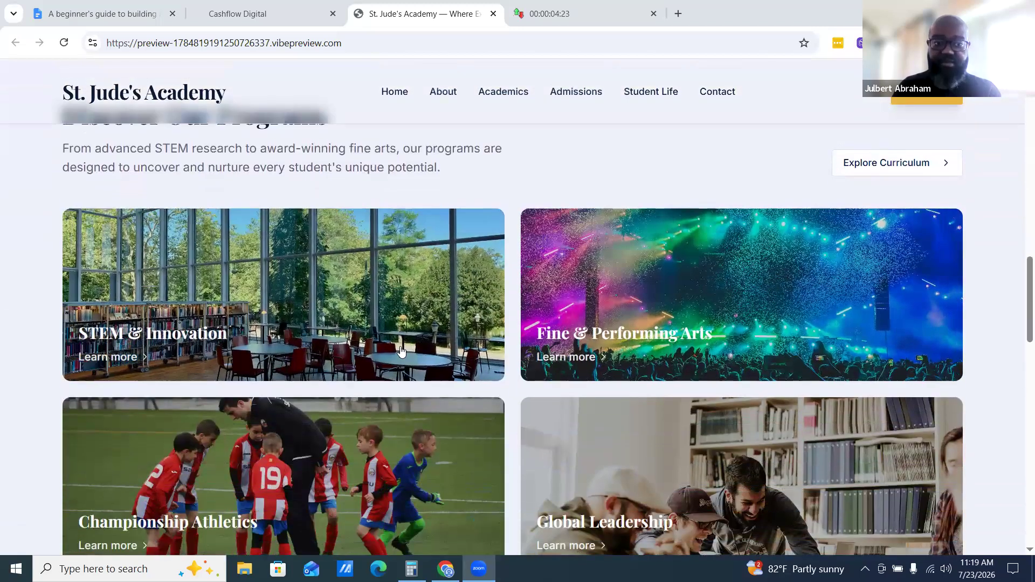
scroll(584, 400, "down", 2)
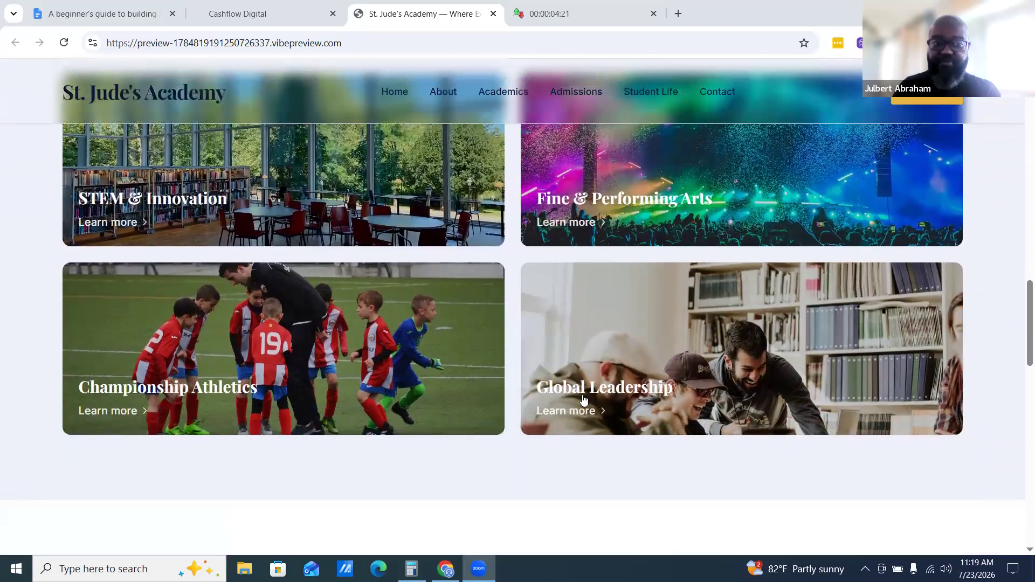
scroll(592, 366, "down", 2)
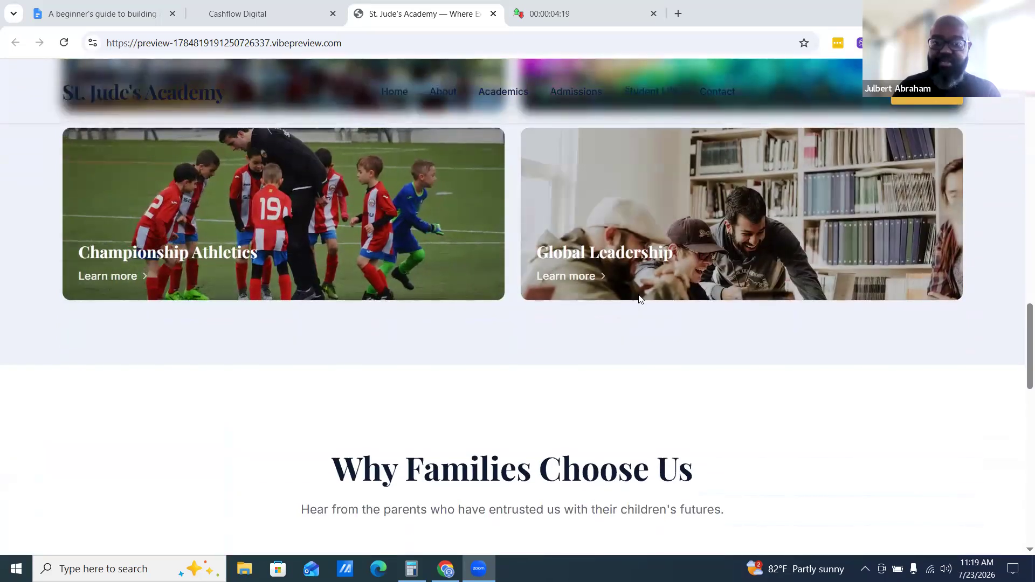
scroll(639, 299, "down", 3)
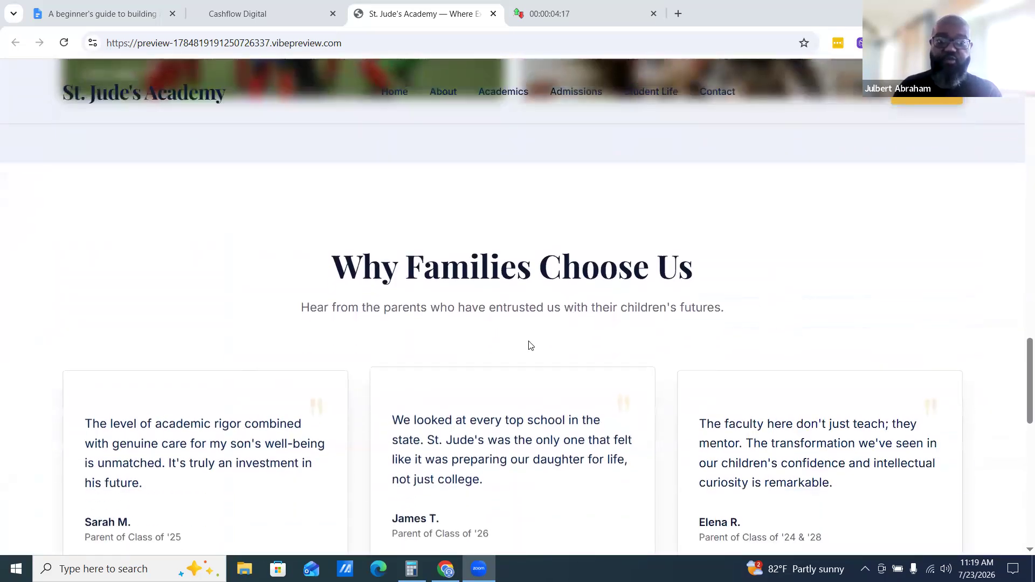
scroll(549, 383, "down", 2)
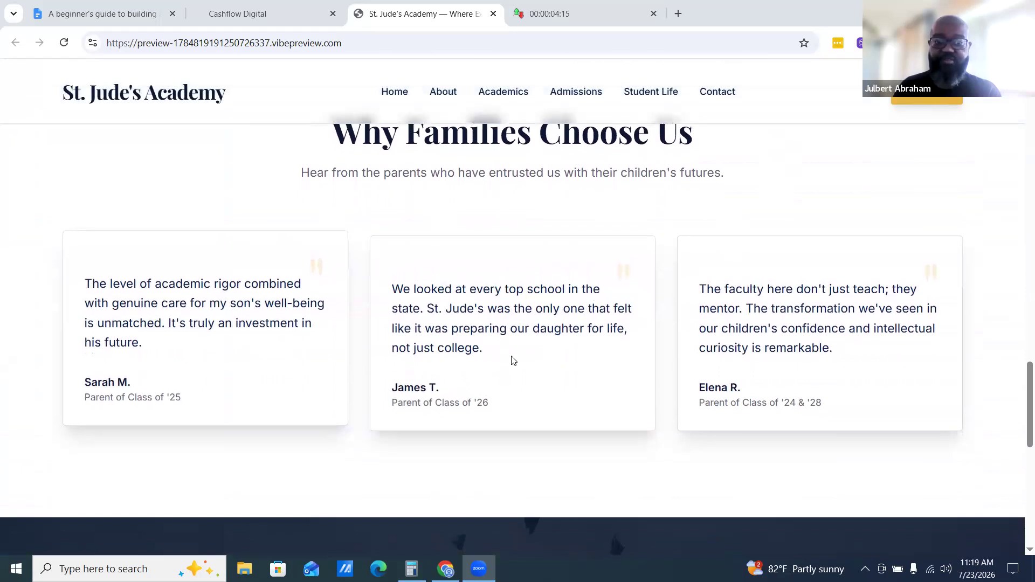
scroll(682, 370, "down", 5)
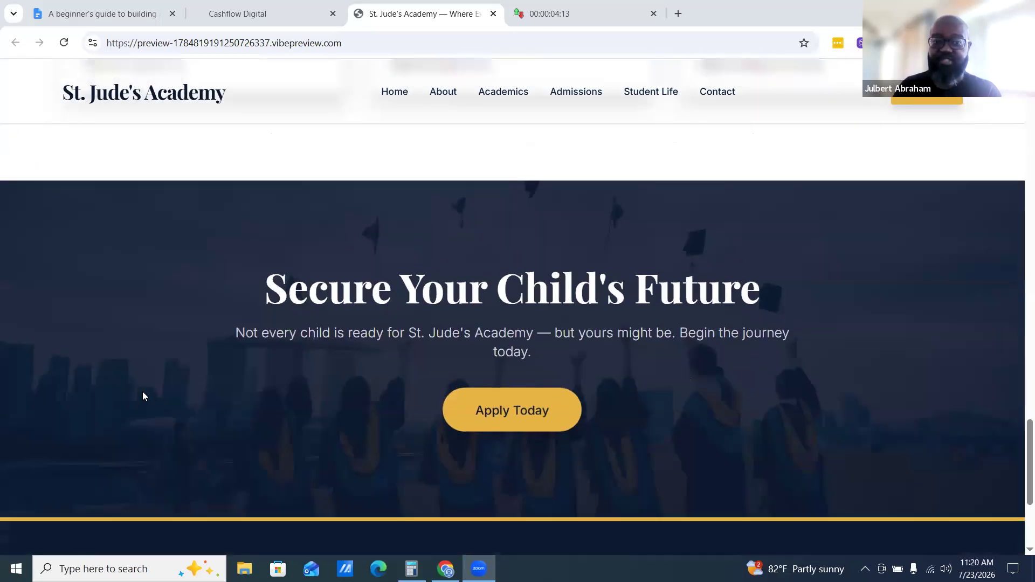
scroll(636, 413, "down", 5)
scroll(478, 384, "up", 3)
scroll(591, 379, "up", 2)
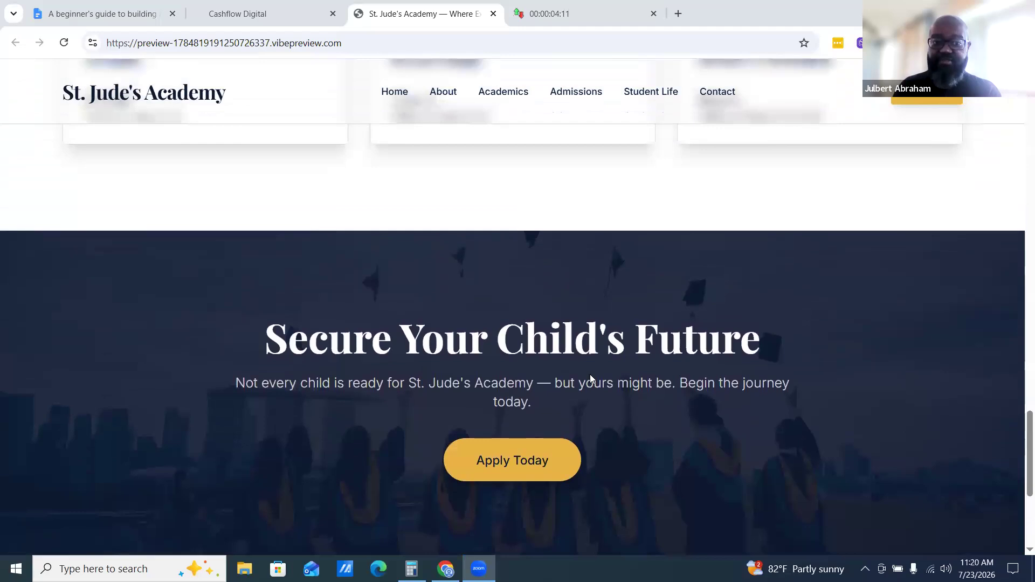
scroll(739, 402, "down", 4)
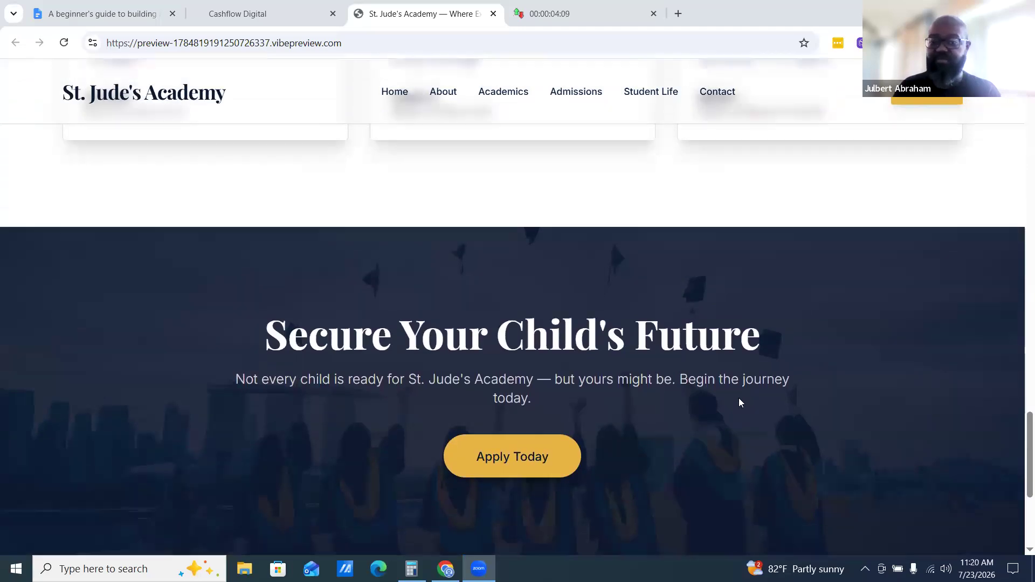
scroll(598, 377, "up", 4)
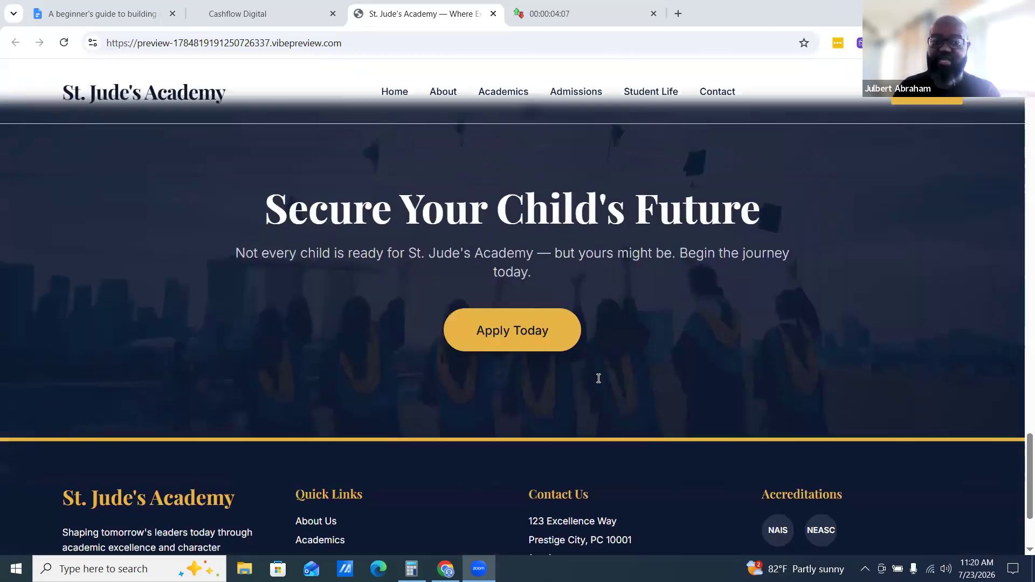
left_click(526, 461)
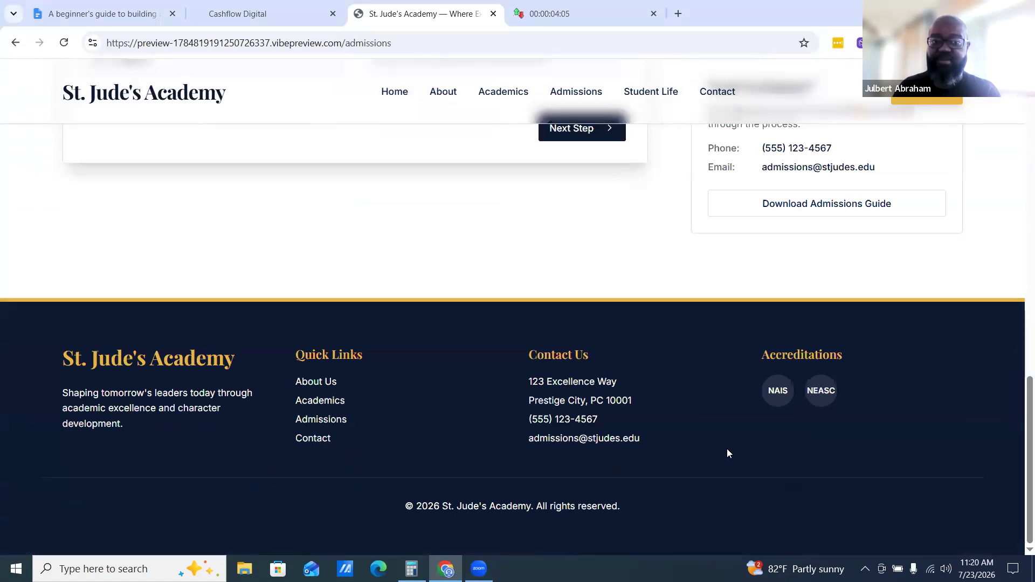
Scroll through the admissions page's application form and sidebar in the preview tab
scroll(726, 452, "up", 10)
scroll(258, 408, "down", 2)
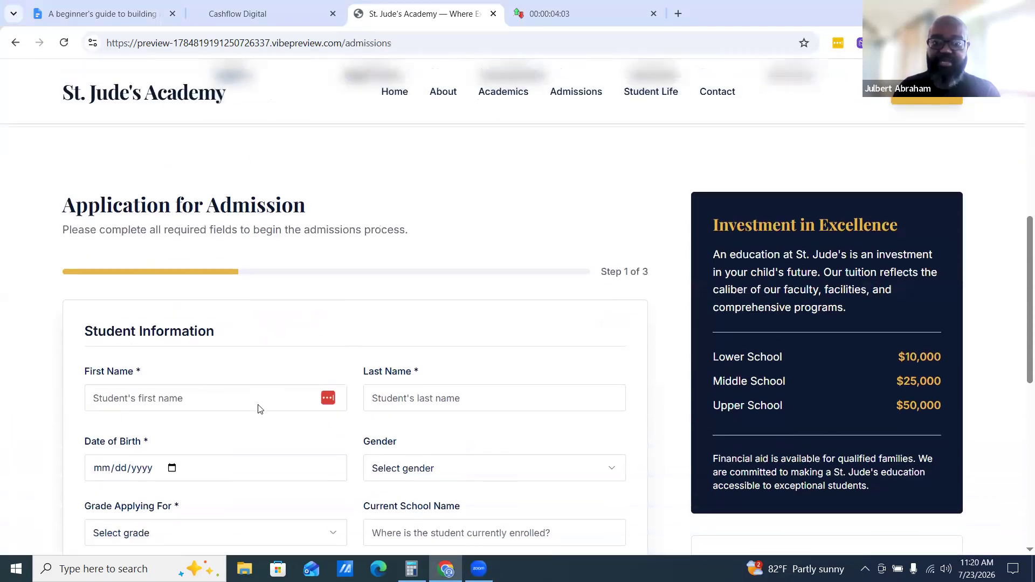
scroll(413, 461, "down", 2)
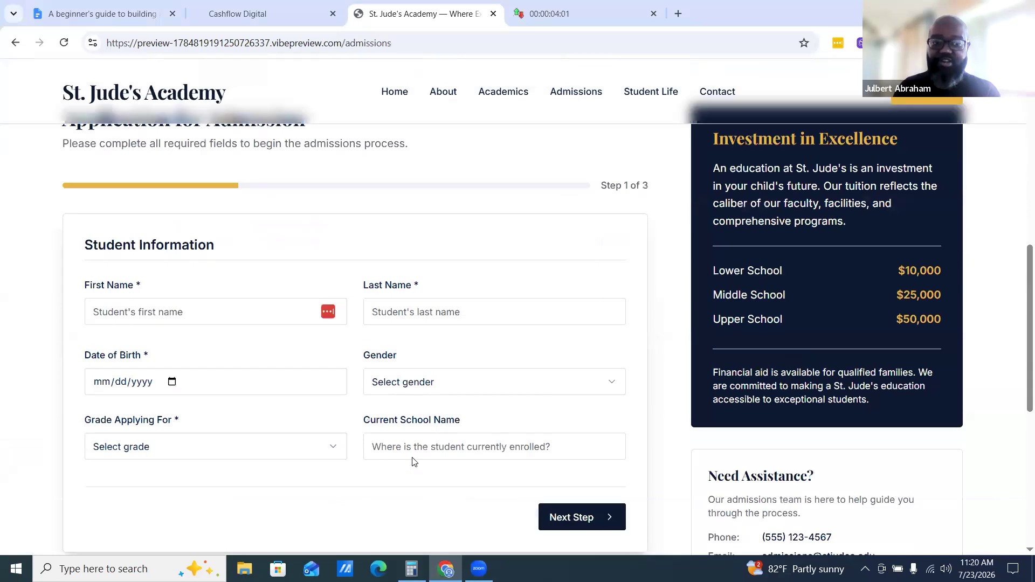
scroll(414, 462, "down", 5)
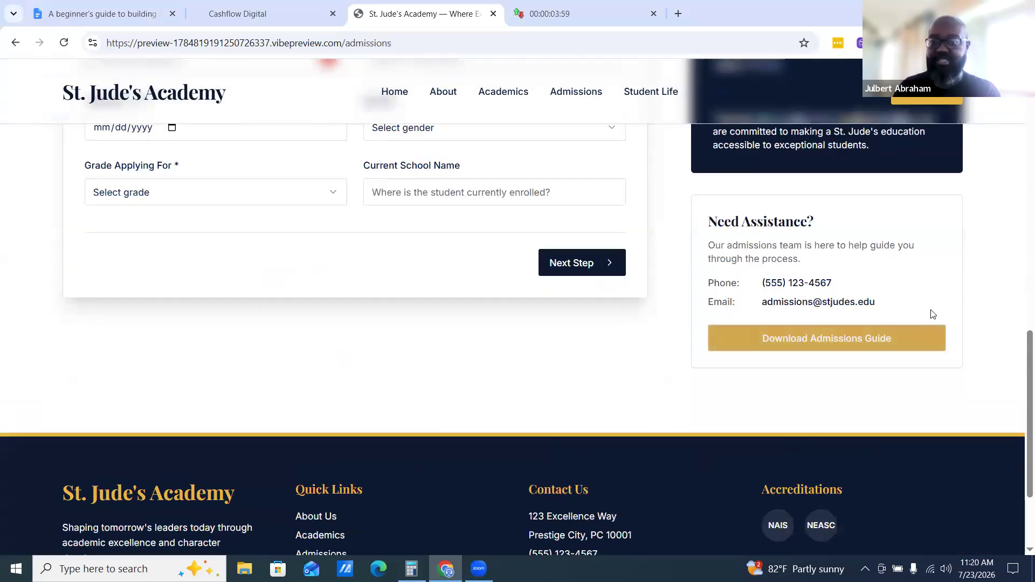
scroll(768, 317, "down", 3)
scroll(862, 277, "up", 3)
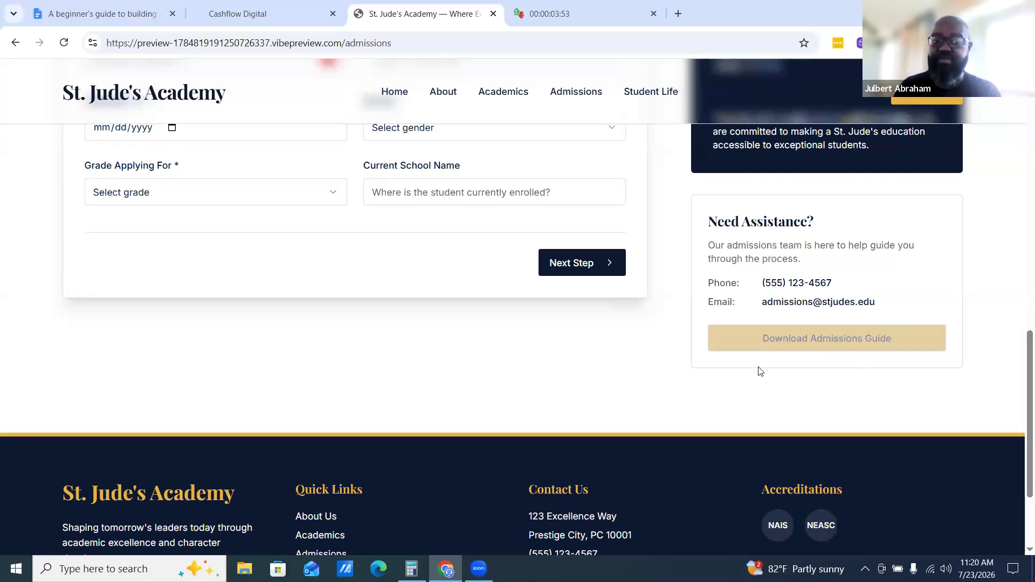
scroll(749, 377, "down", 2)
scroll(478, 412, "up", 15)
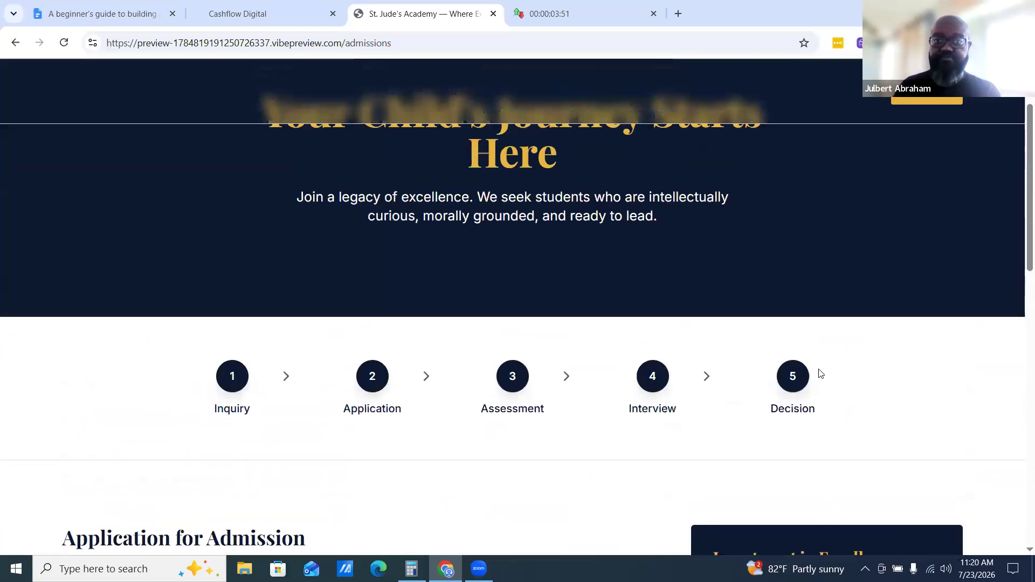
Visit the Student Life and Contact pages of the previewed site and scroll through them
left_click(636, 92)
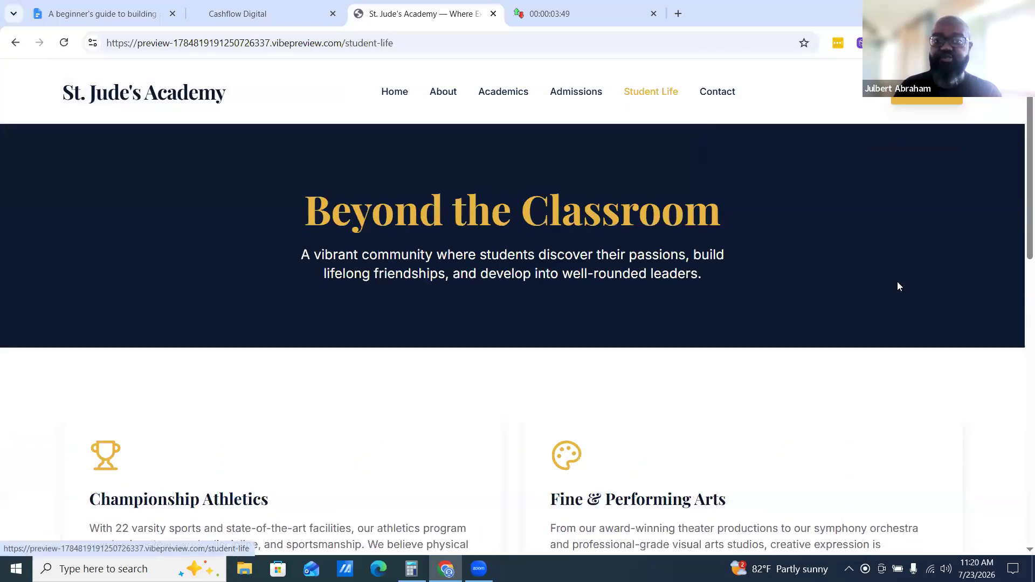
scroll(862, 302, "down", 5)
scroll(829, 348, "down", 10)
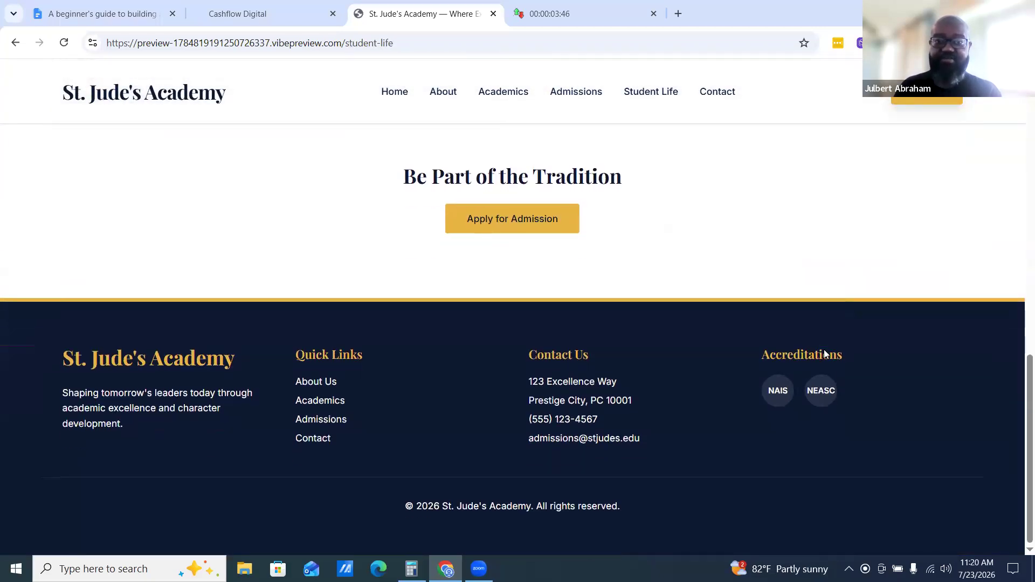
left_click(714, 94)
scroll(917, 313, "up", 3)
scroll(930, 324, "up", 8)
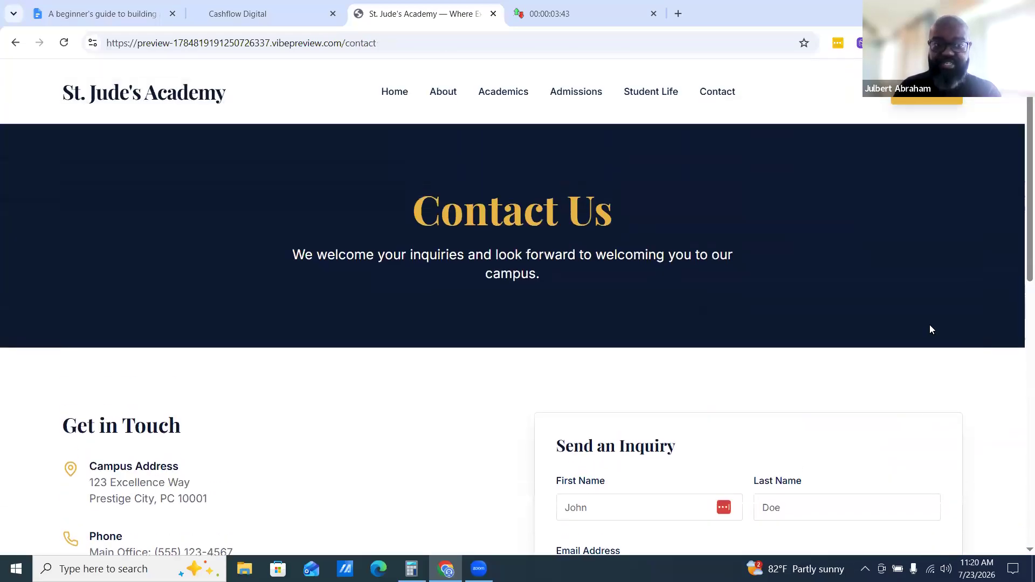
Open the About page in the preview and scroll through its mission and head-of-school sections
left_click(456, 92)
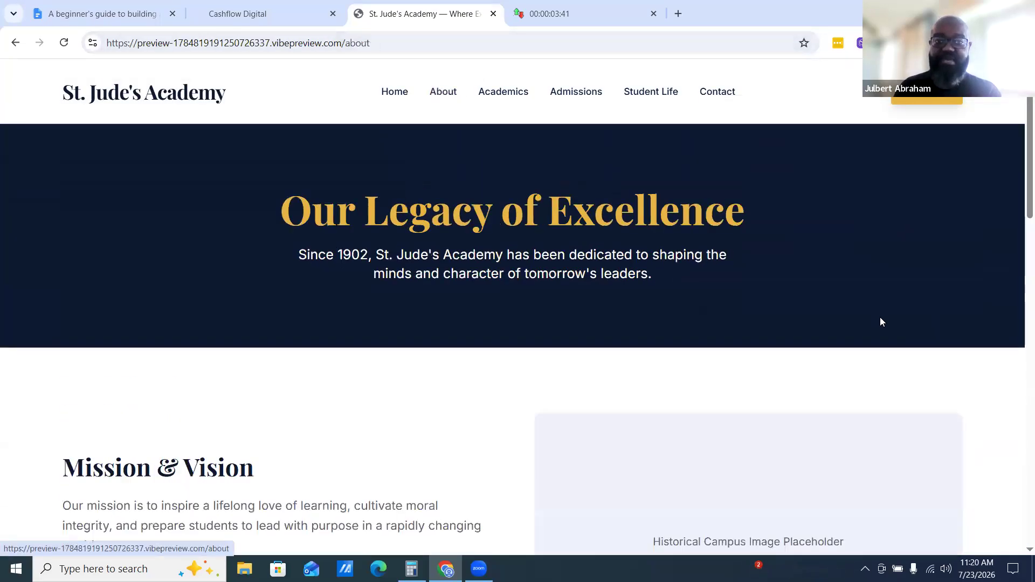
scroll(879, 321, "down", 3)
scroll(879, 325, "down", 5)
scroll(879, 326, "up", 5)
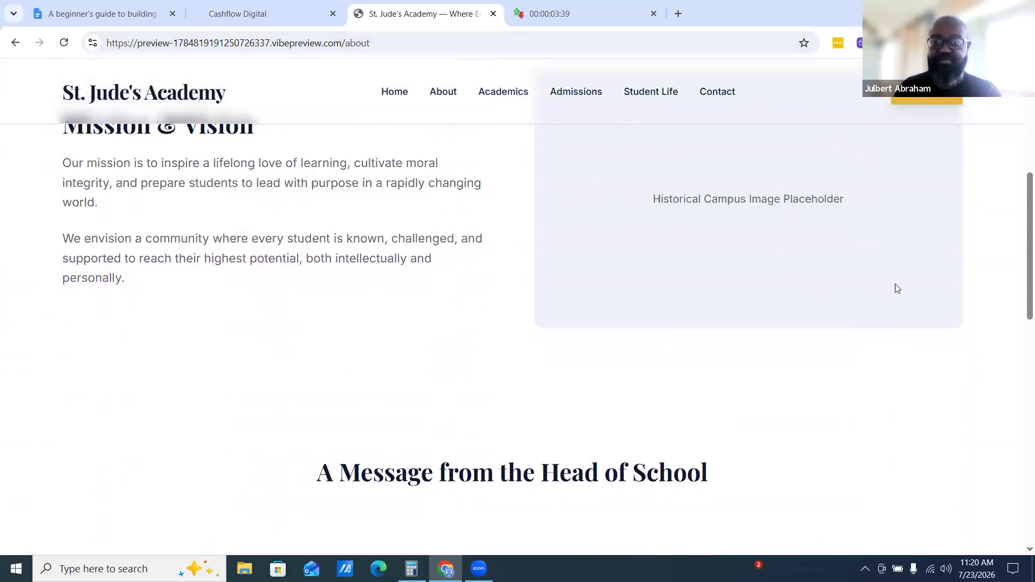
scroll(834, 329, "down", 5)
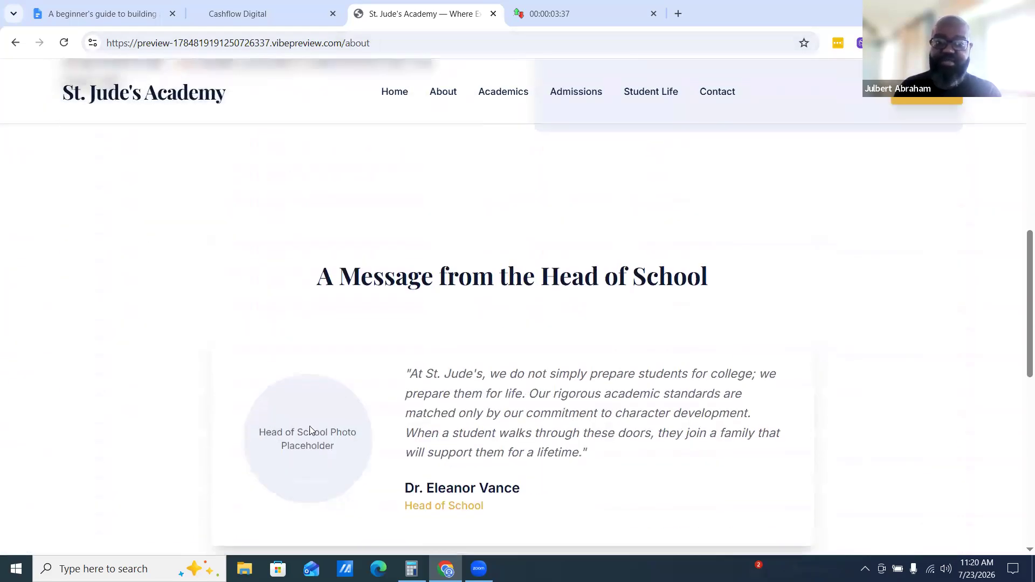
scroll(332, 426, "down", 3)
scroll(574, 430, "down", 6)
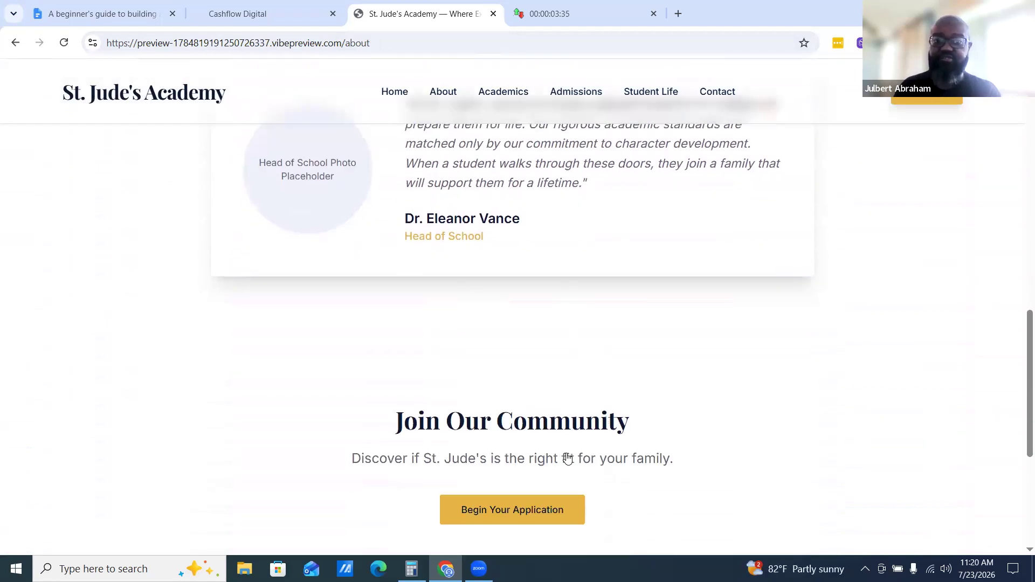
scroll(815, 411, "up", 10)
scroll(803, 321, "up", 8)
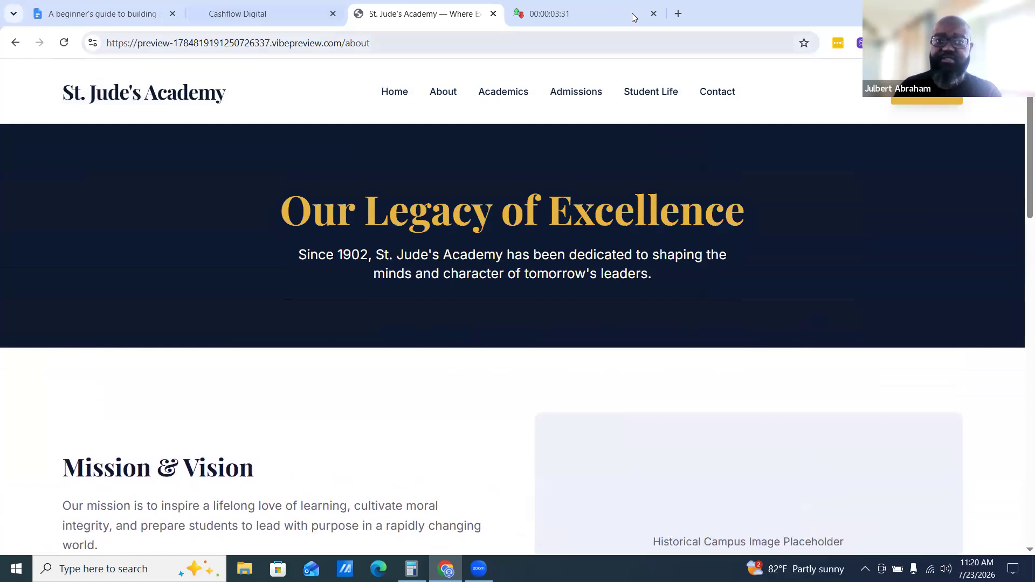
Glance at the countdown timer, then switch back to the builder tab
left_click(606, 9)
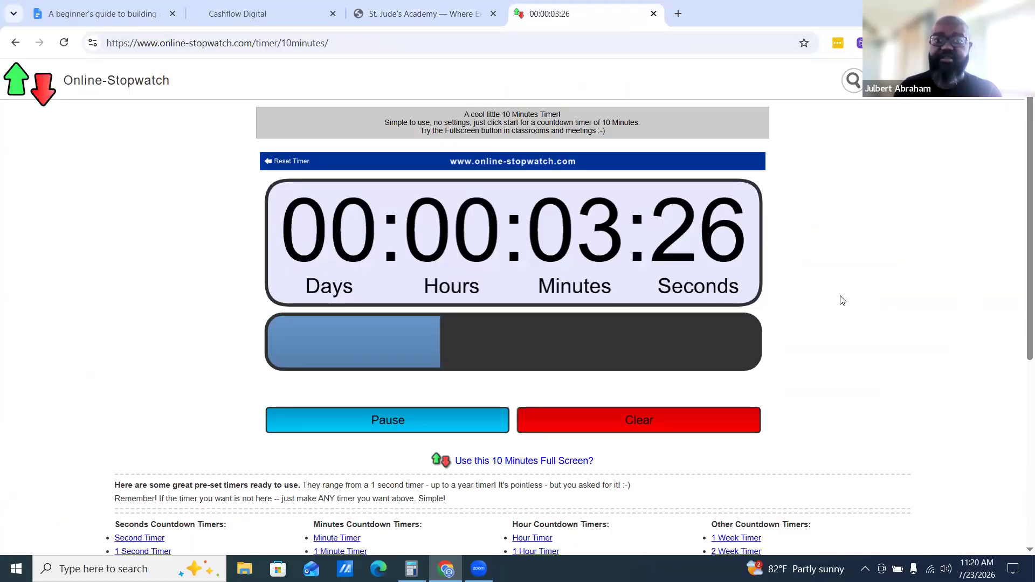
key("ctrl+shift+Tab")
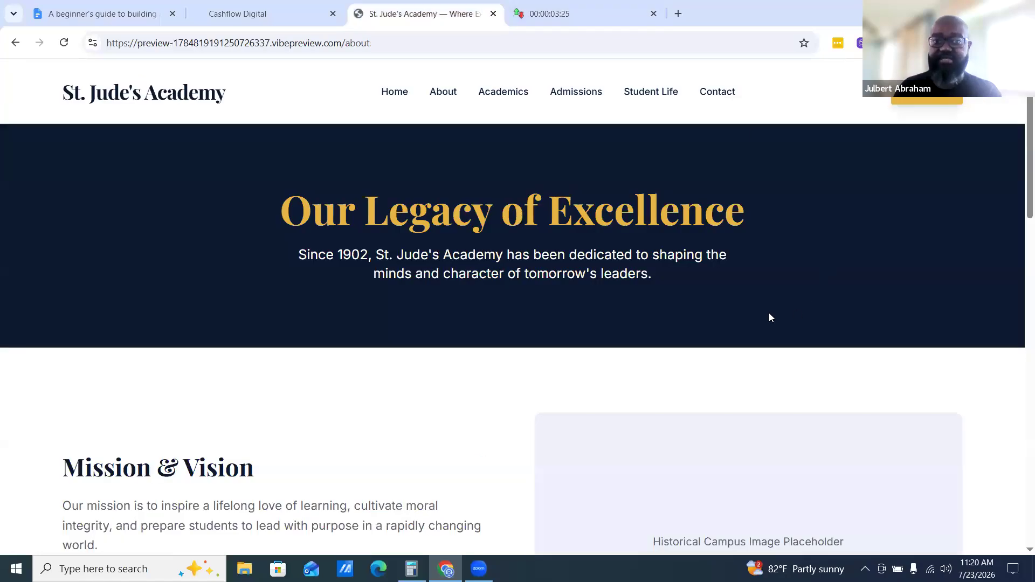
left_click(266, 11)
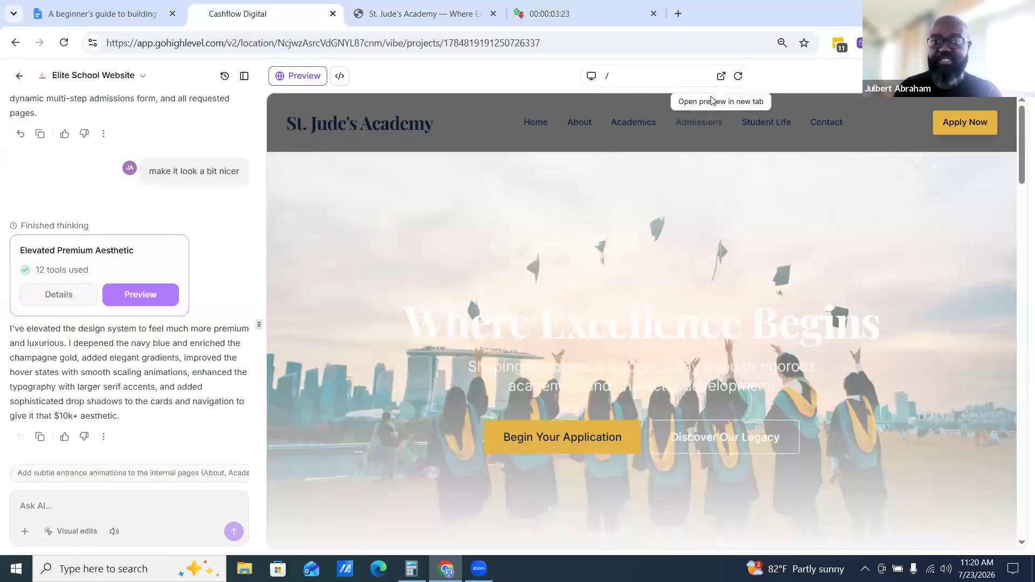
Switch the builder's preview to the academics page and scroll its program cards
left_click(691, 79)
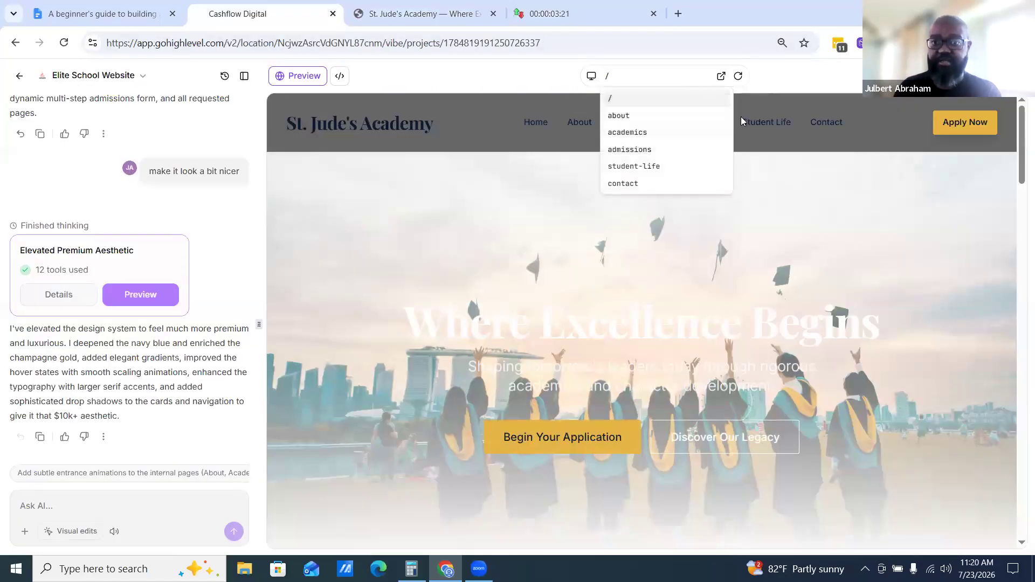
left_click(629, 133)
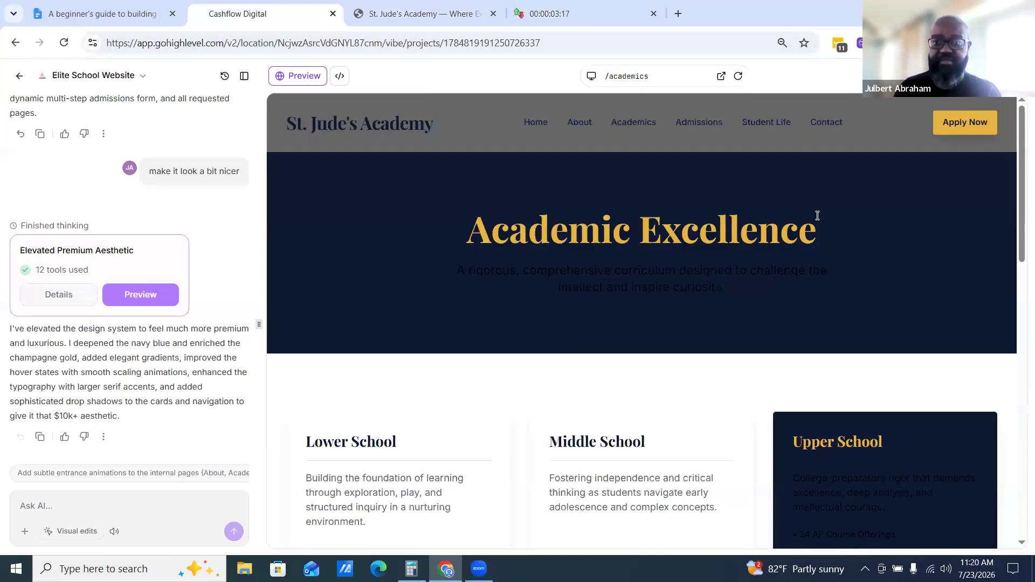
scroll(921, 276, "down", 6)
scroll(920, 276, "up", 5)
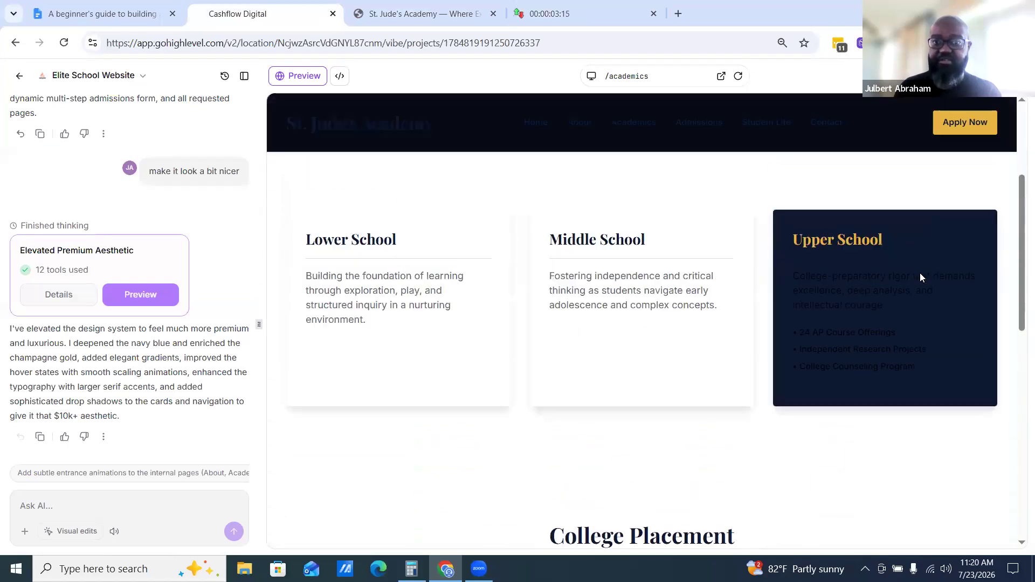
Return to the preview tab, open the Academics page and scroll through it to the footer
left_click(425, 14)
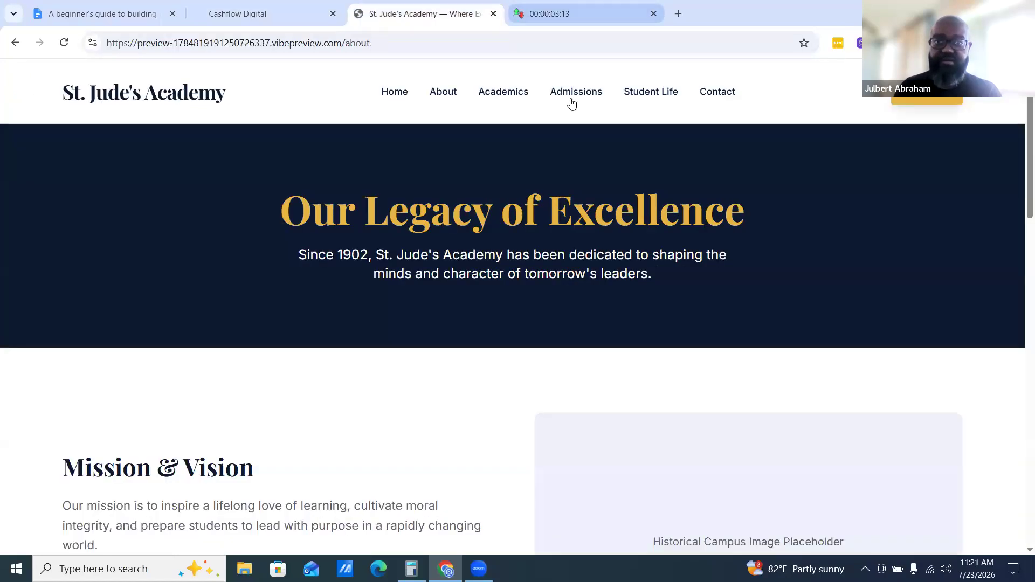
left_click(497, 90)
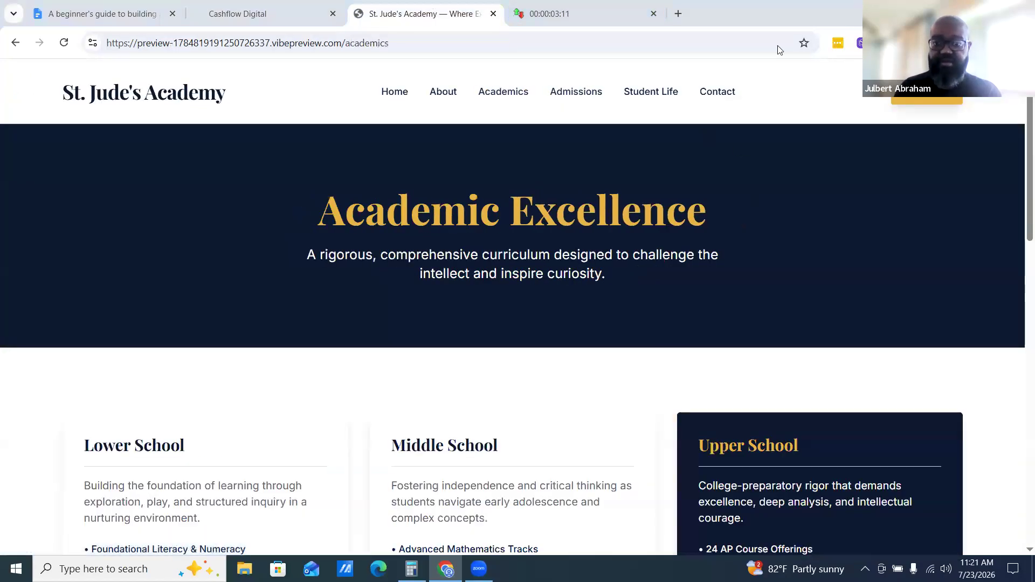
scroll(261, 423, "down", 3)
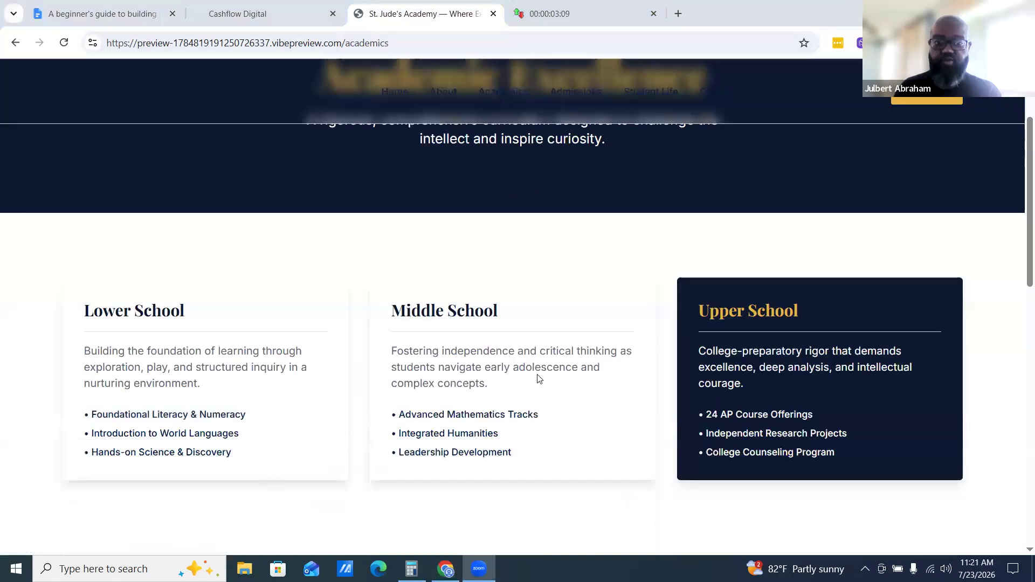
scroll(646, 341, "down", 3)
scroll(788, 342, "down", 4)
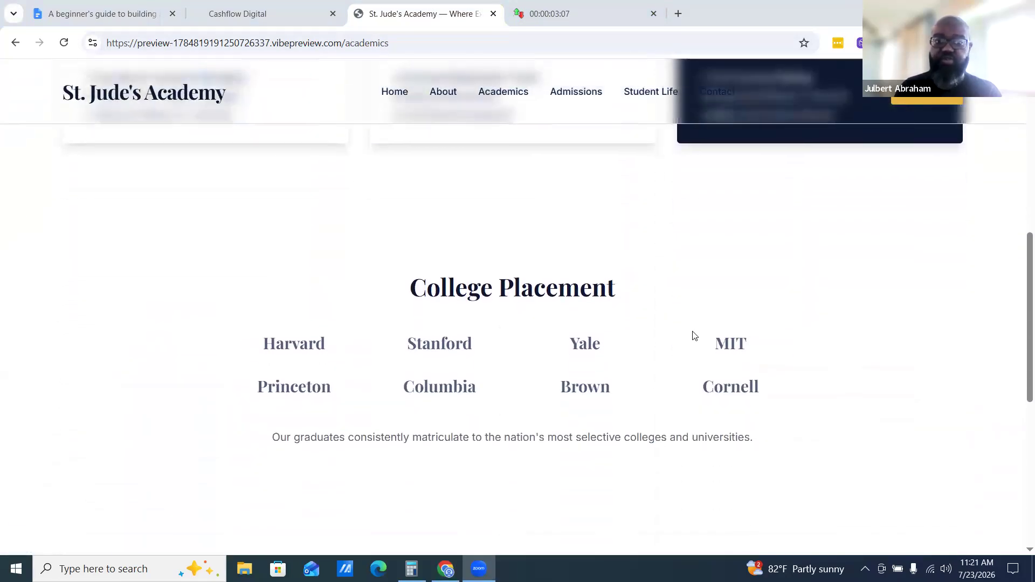
scroll(460, 318, "down", 8)
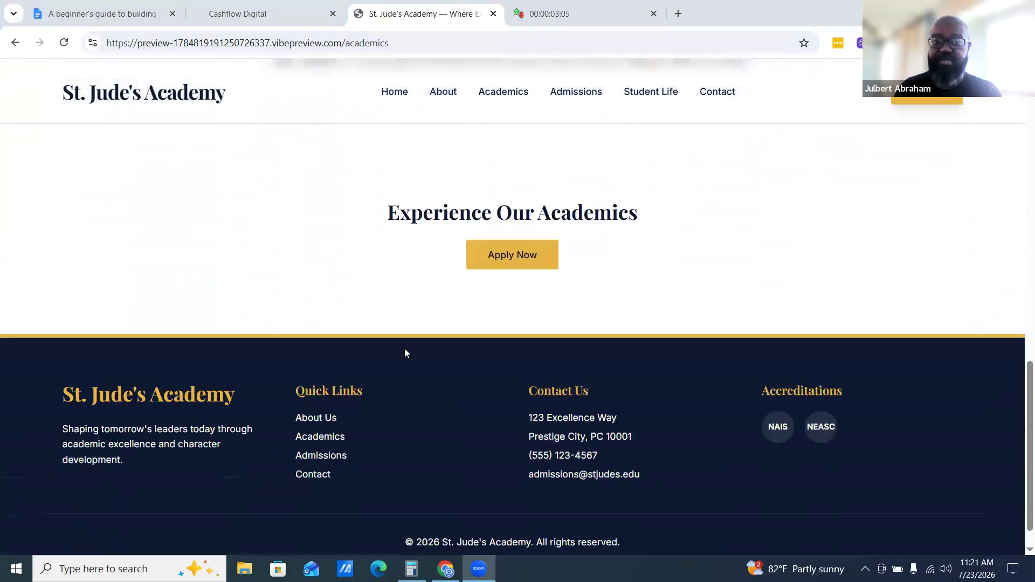
scroll(763, 426, "up", 15)
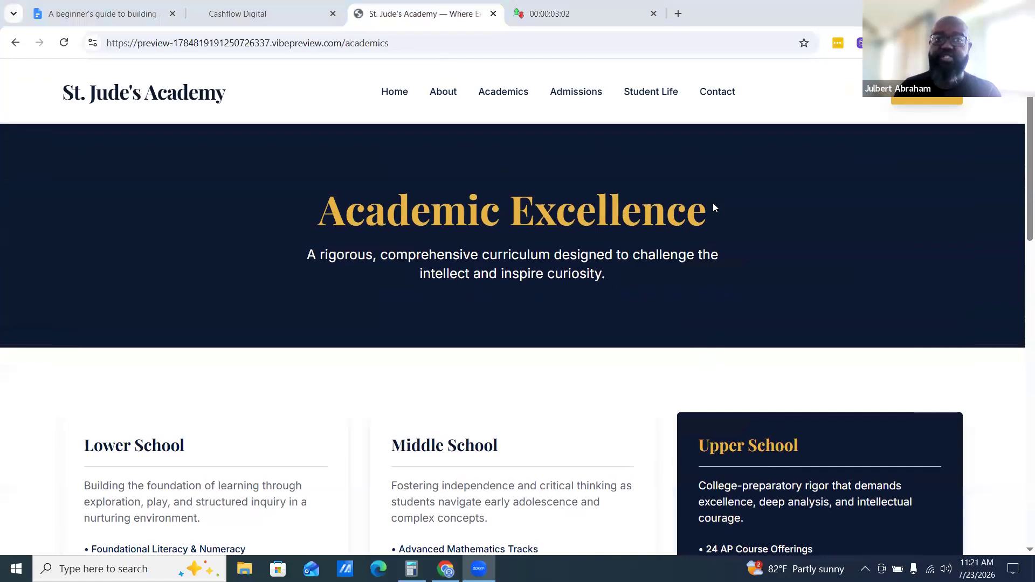
Go to the homepage and follow Begin Your Application to review the admissions page
left_click(439, 88)
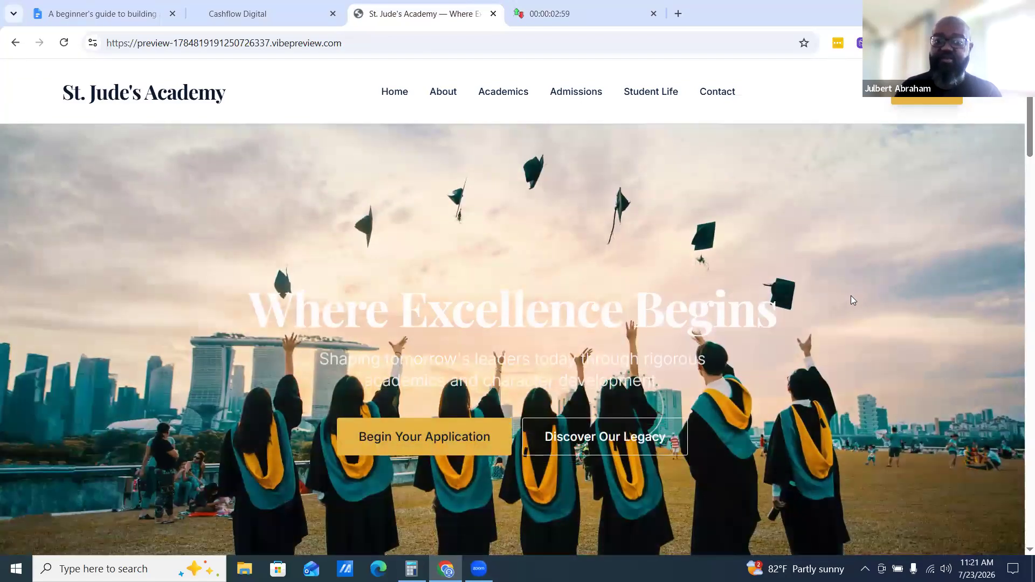
scroll(847, 303, "down", 1)
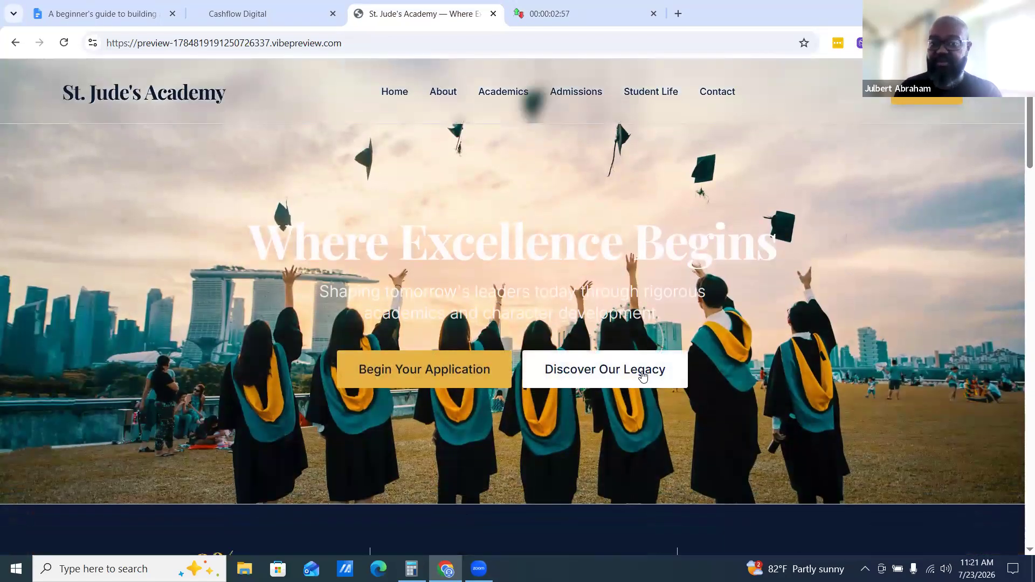
left_click(417, 378)
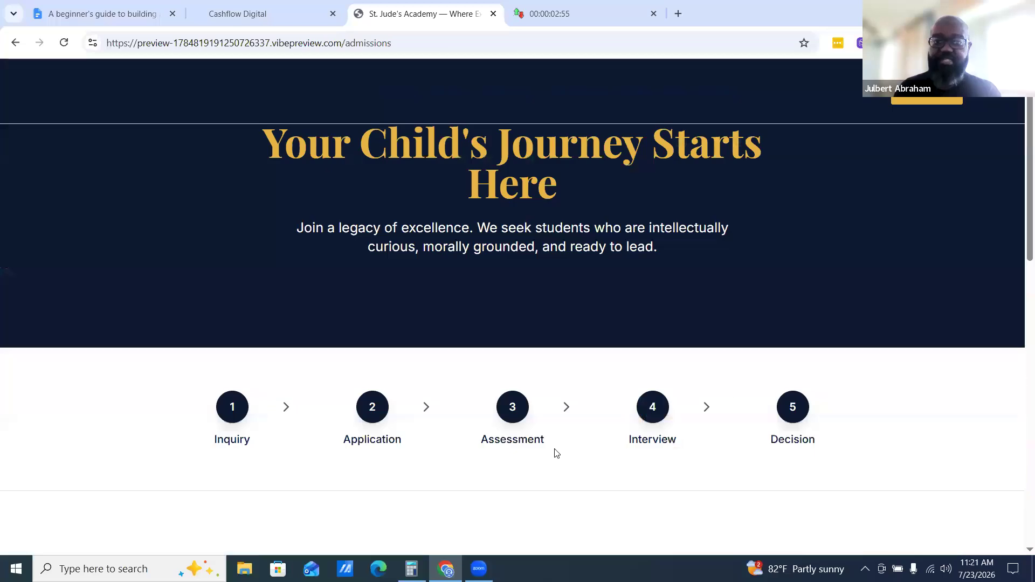
scroll(617, 384, "down", 5)
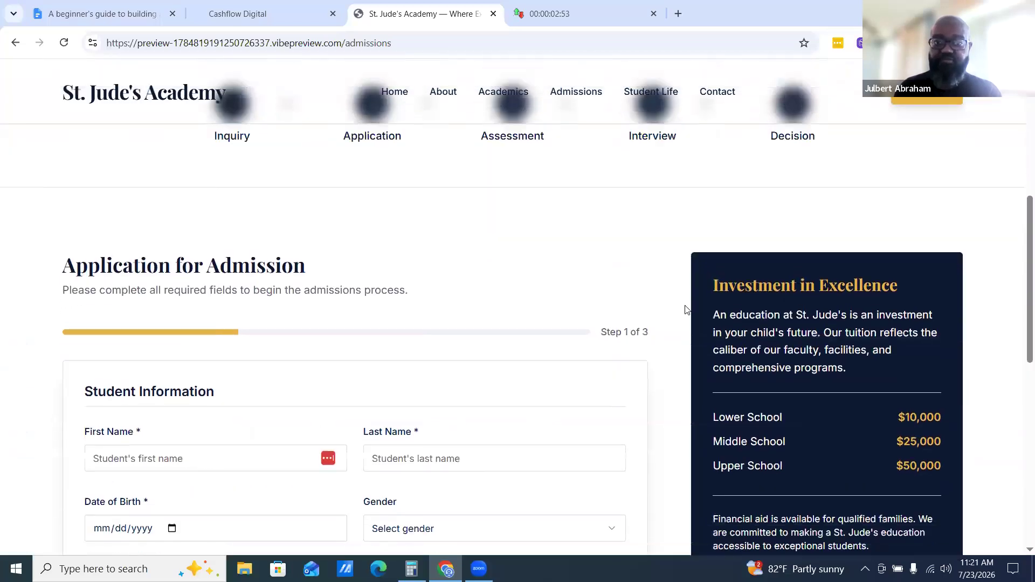
scroll(686, 310, "up", 4)
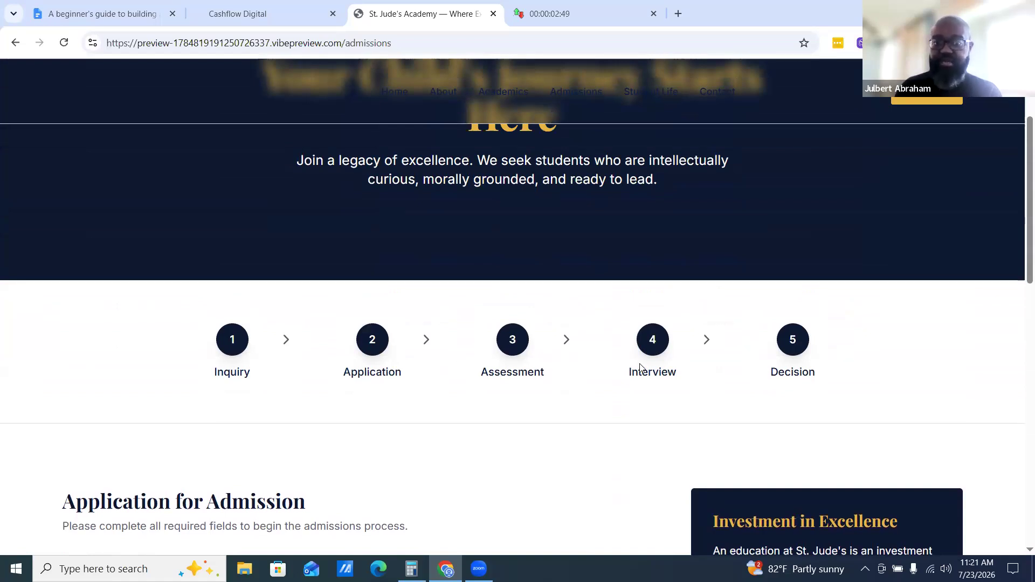
Check the timer, then return to the builder and scroll the academics page preview
left_click(636, 8)
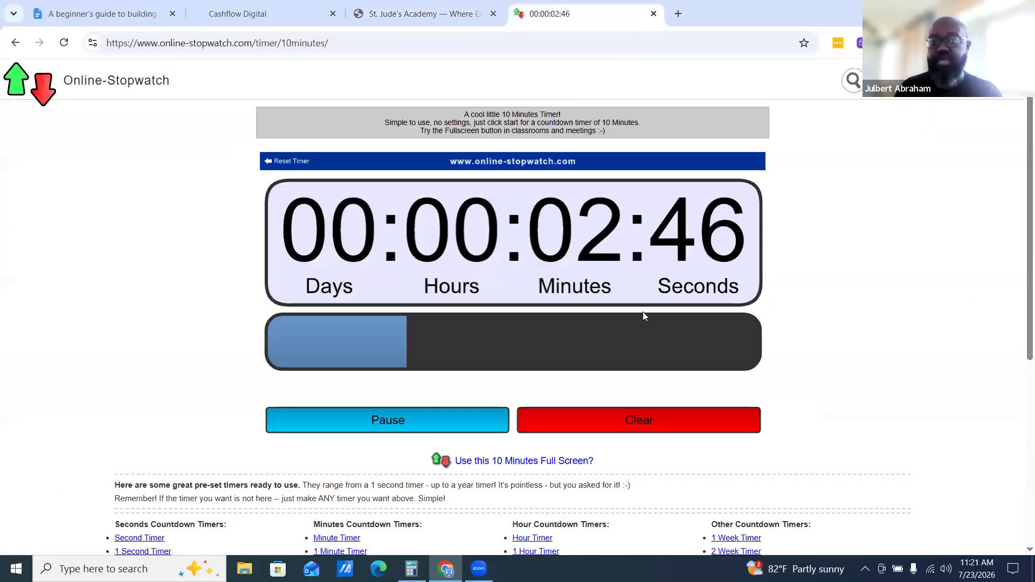
left_click(380, 14)
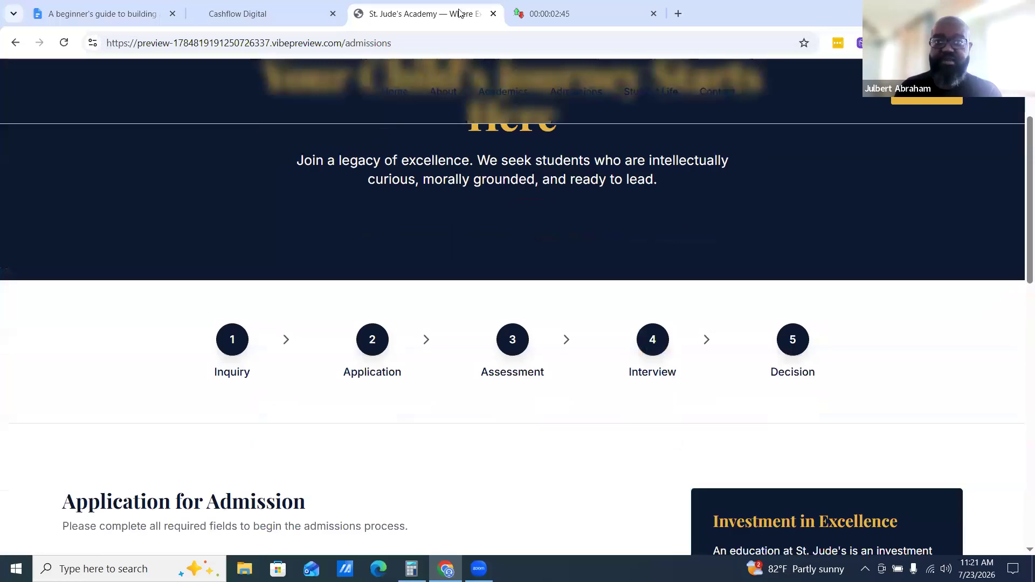
left_click(282, 8)
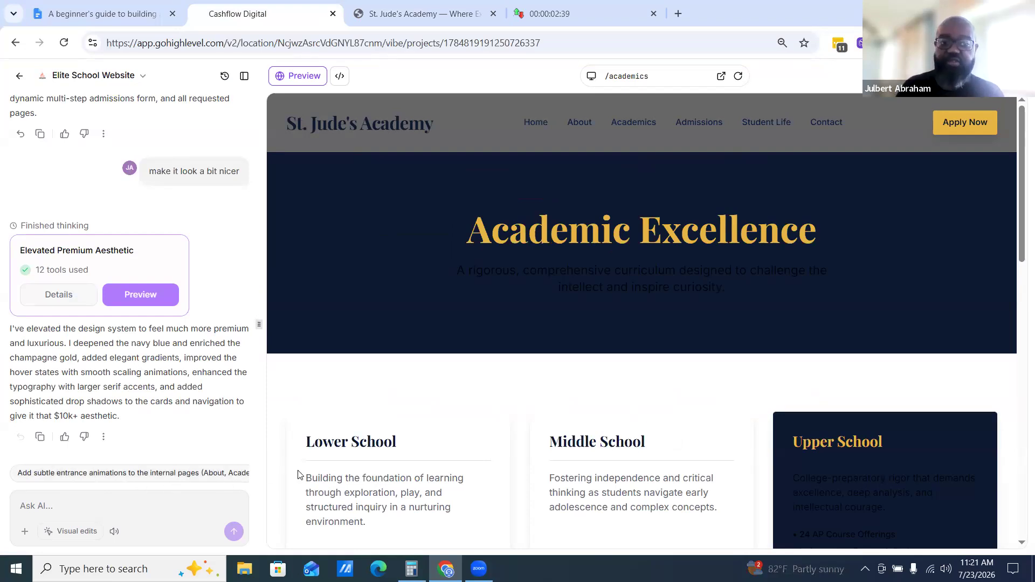
scroll(651, 391, "down", 5)
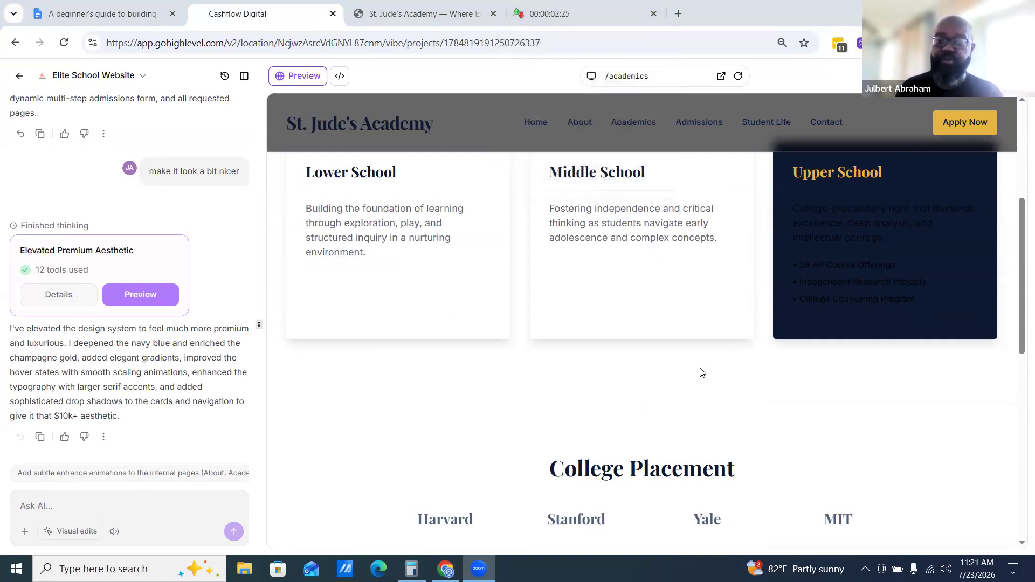
scroll(694, 378, "down", 10)
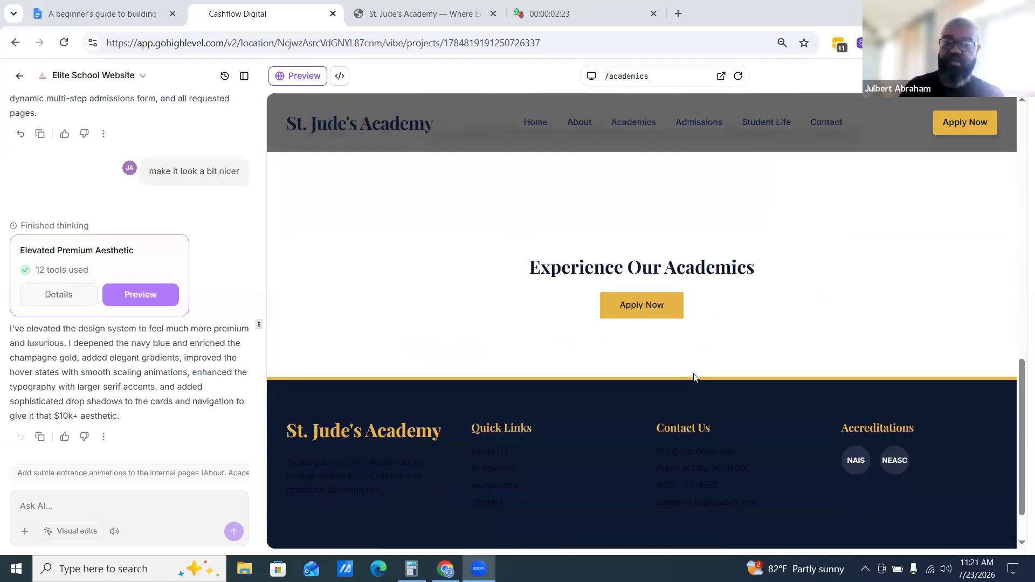
Scroll back up the builder's academics preview, then switch to the preview tab and review the admissions application form
scroll(633, 386, "up", 10)
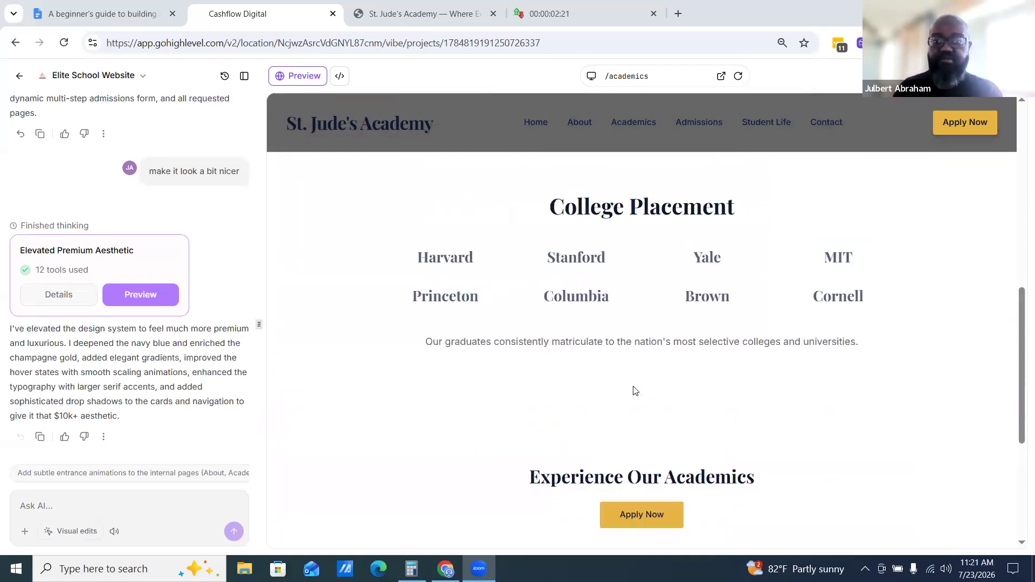
scroll(643, 350, "up", 2)
left_click(437, 10)
scroll(701, 306, "down", 10)
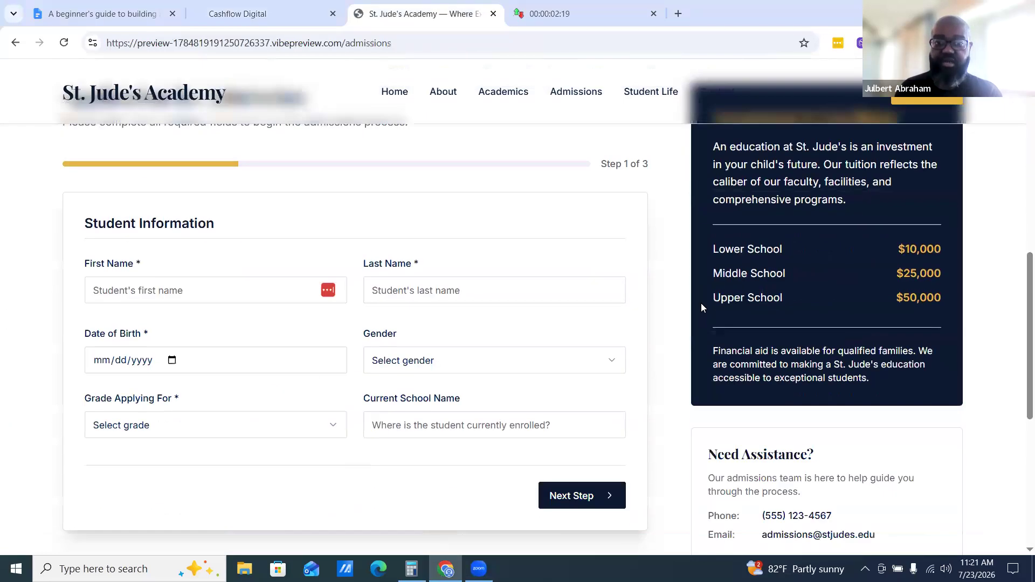
scroll(701, 310, "down", 3)
scroll(698, 399, "up", 10)
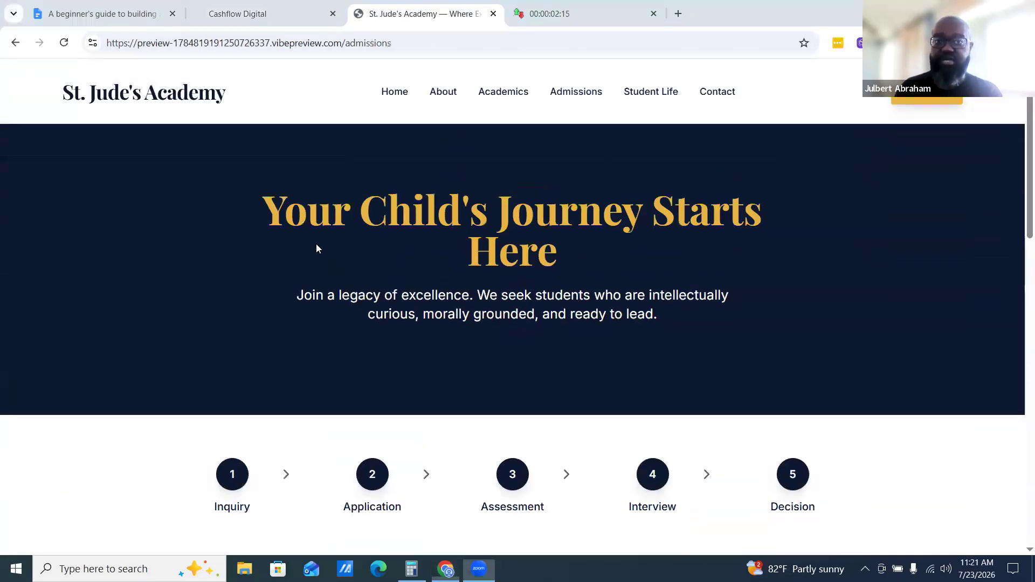
Open the homepage in the preview tab, scroll through its stats, pillars and program cards, and return to the builder
left_click(395, 92)
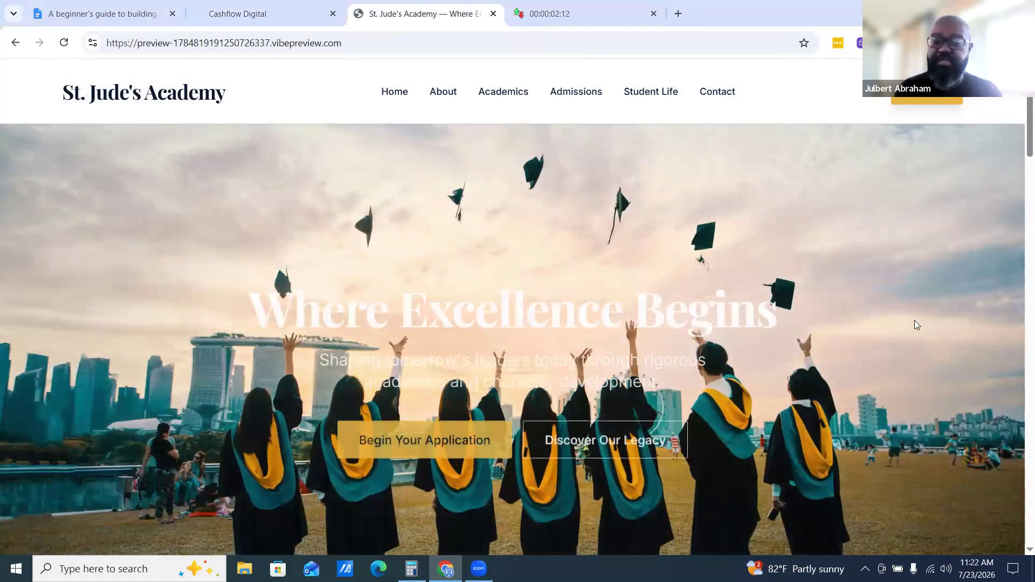
scroll(913, 324, "down", 3)
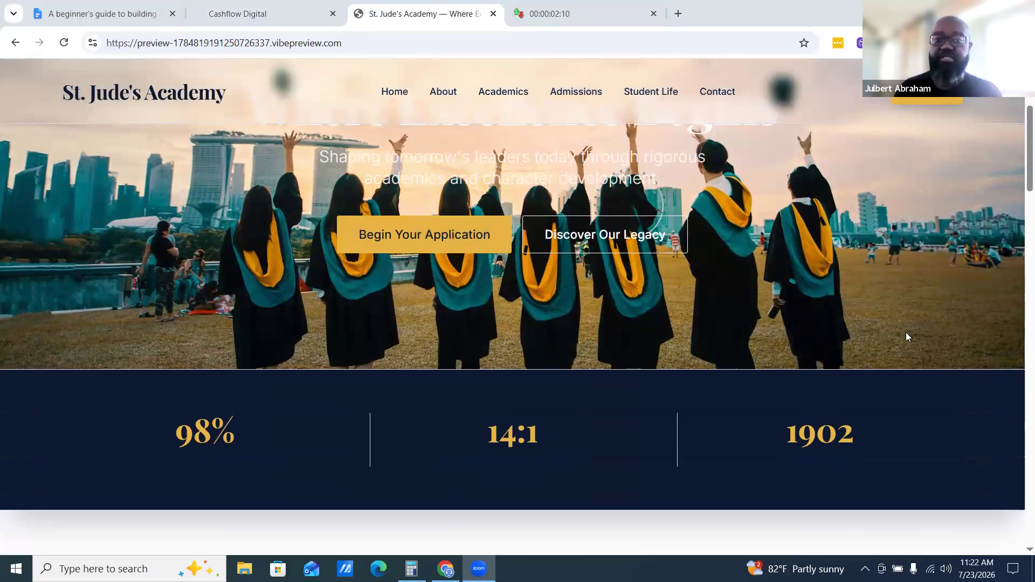
scroll(904, 334, "down", 10)
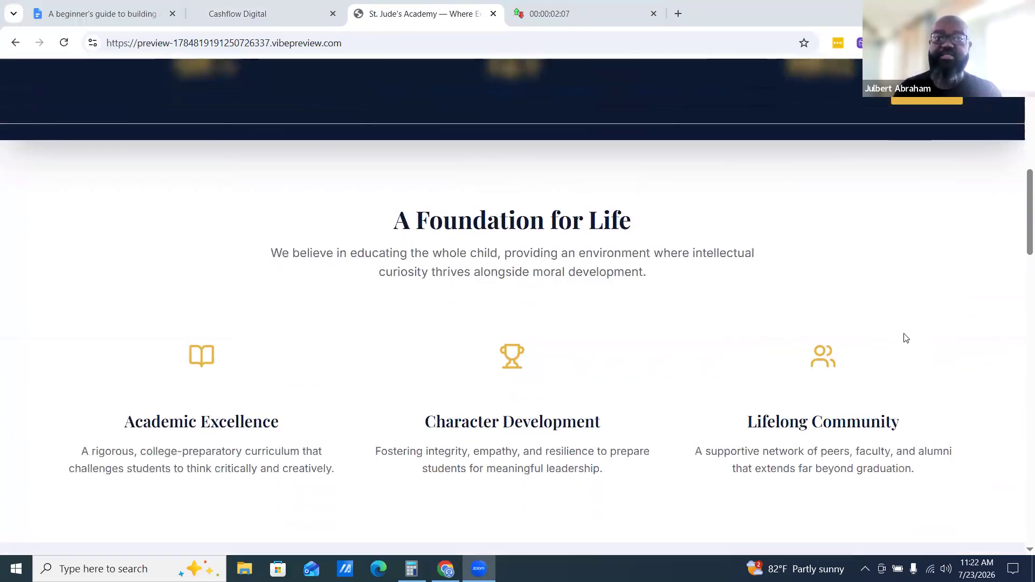
scroll(904, 334, "down", 10)
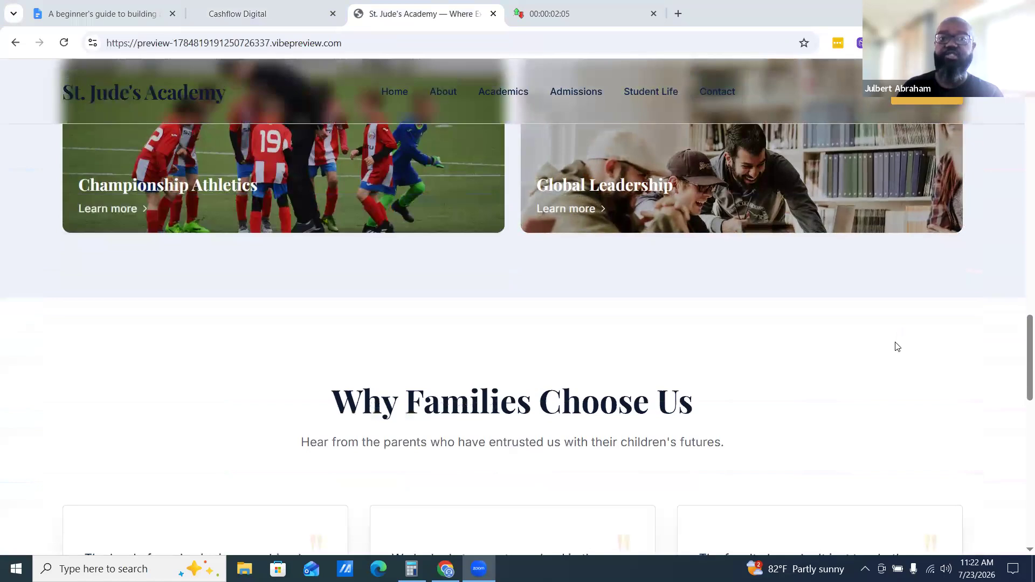
scroll(875, 356, "up", 6)
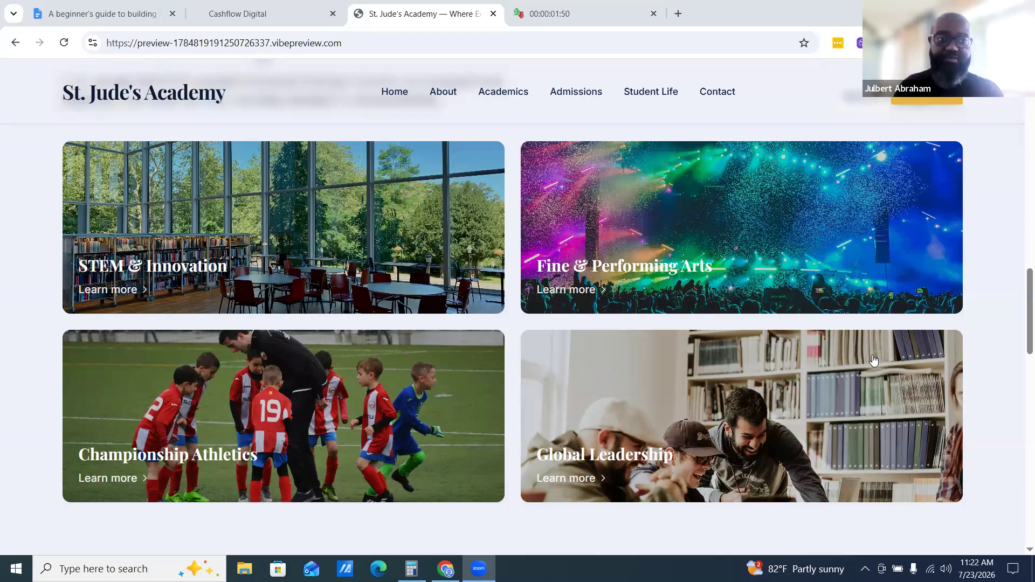
left_click(251, 7)
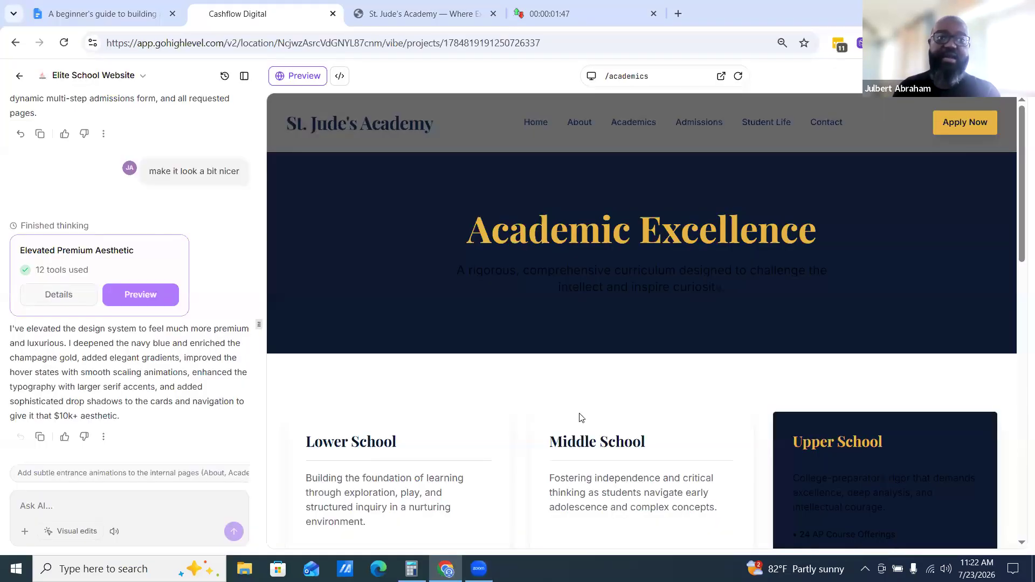